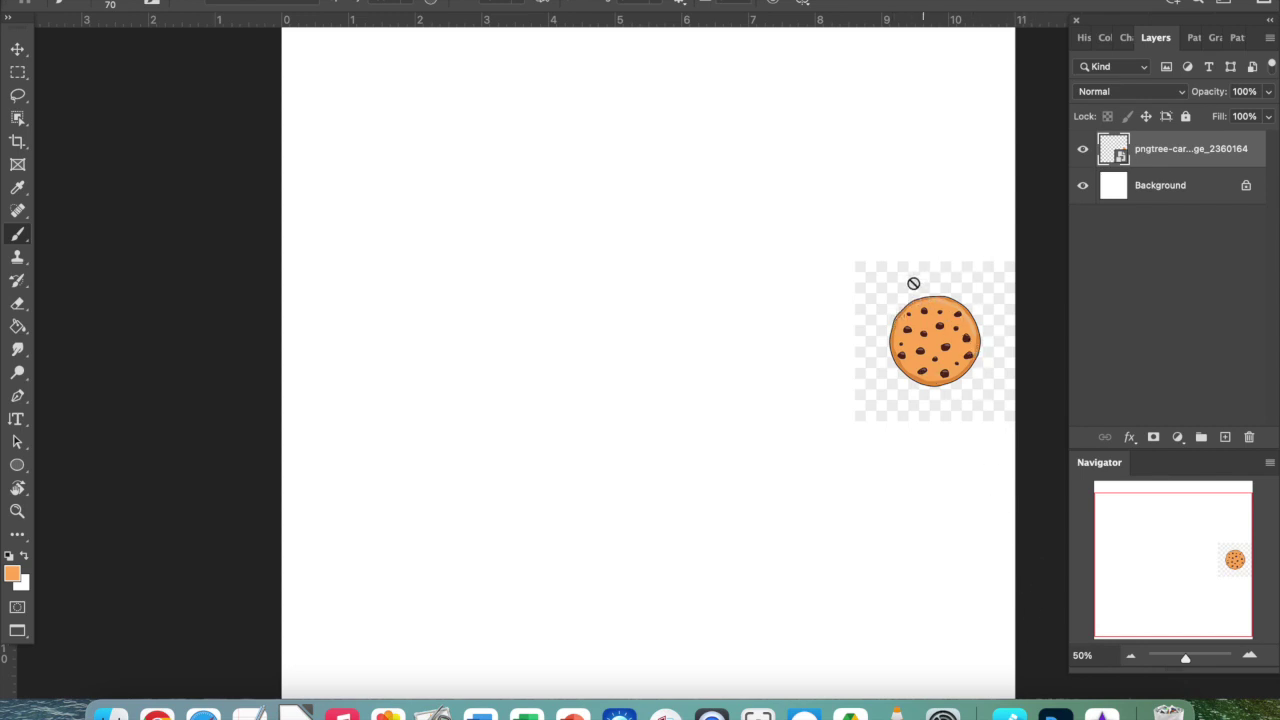
- Check both layers' visibility, lock the cookie image layer completely, and add an empty Layer 1
{"action": "left_click", "coordinate": [1083, 150]}
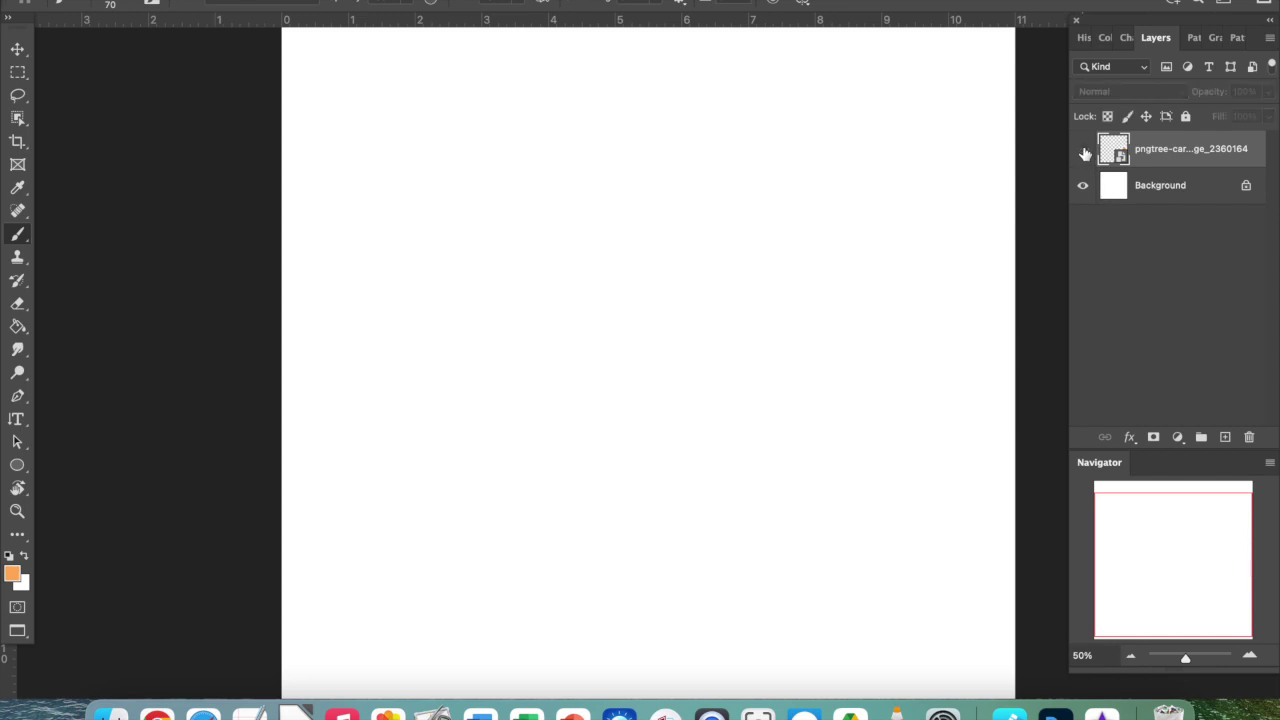
{"action": "left_click", "coordinate": [1083, 150]}
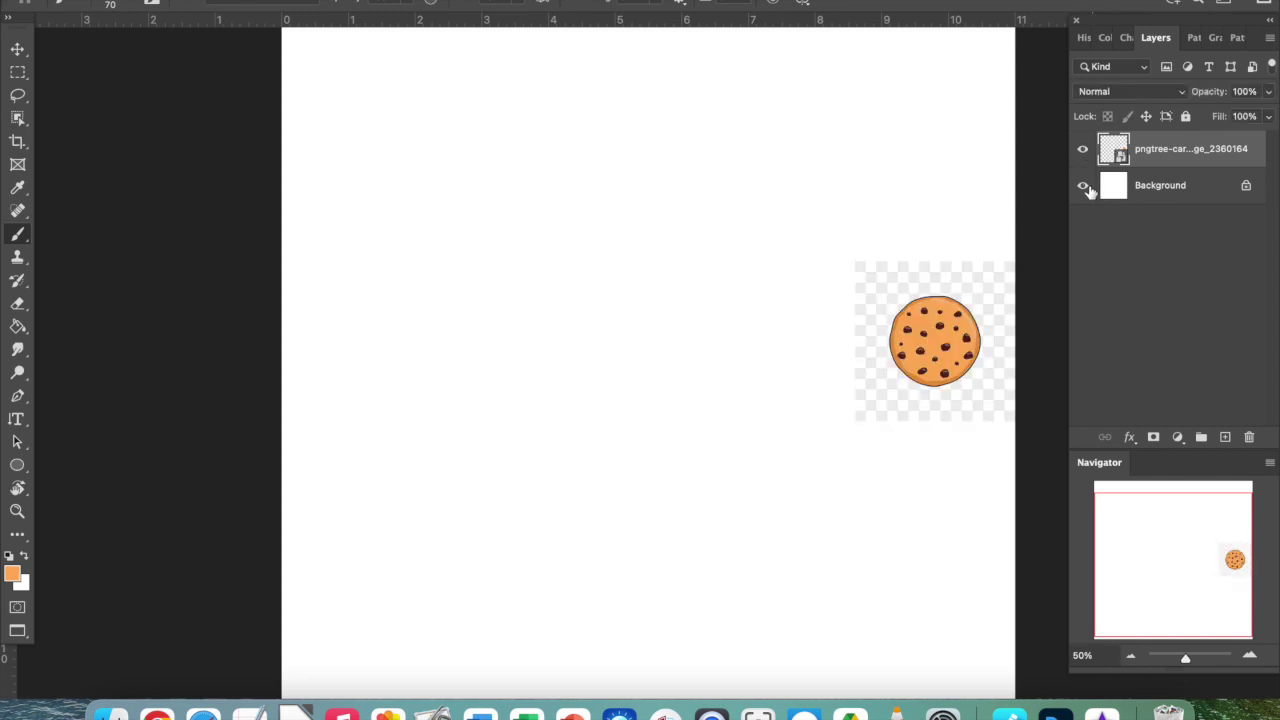
{"action": "left_click", "coordinate": [1082, 186]}
{"action": "left_click", "coordinate": [1082, 186]}
{"action": "left_click", "coordinate": [1186, 116]}
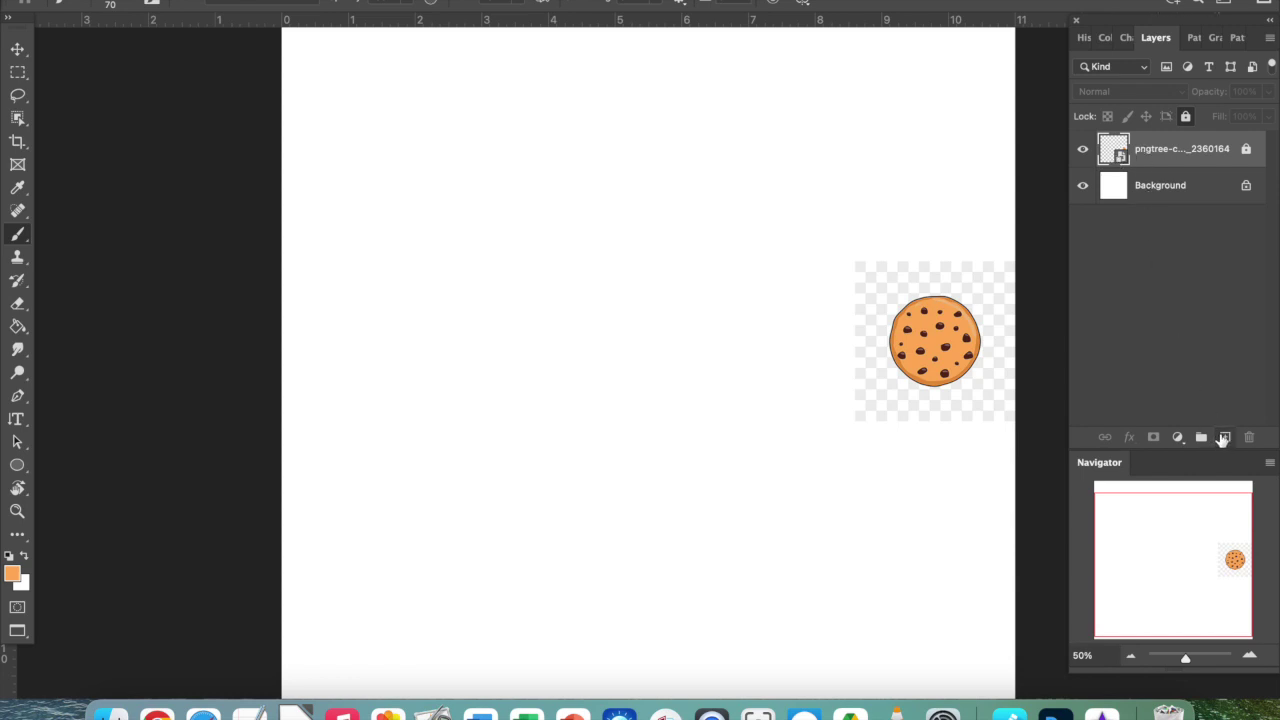
{"action": "left_click", "coordinate": [1223, 438]}
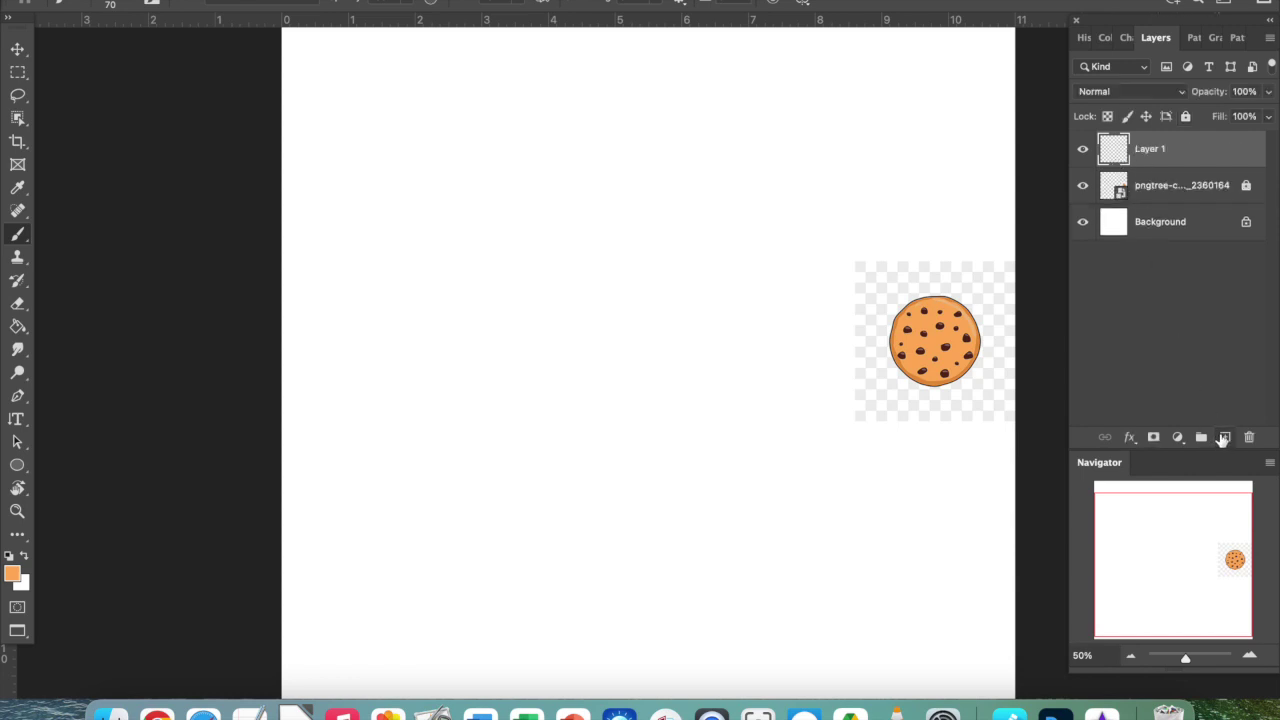
- Rename Layer 1 to 'cookie sketch', make it the active layer, and adjust the canvas zoom
{"action": "double_click", "coordinate": [1148, 149]}
{"action": "type", "text": "cookie sketch"}
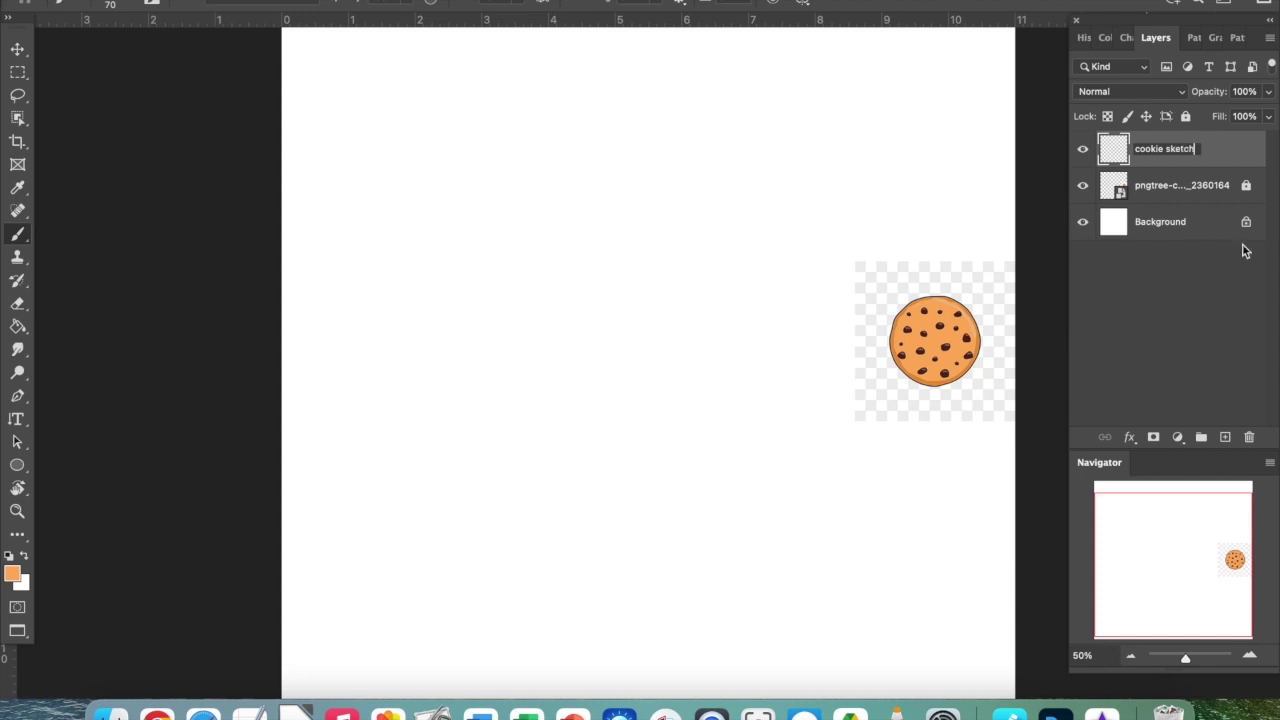
{"action": "left_click", "coordinate": [1232, 299]}
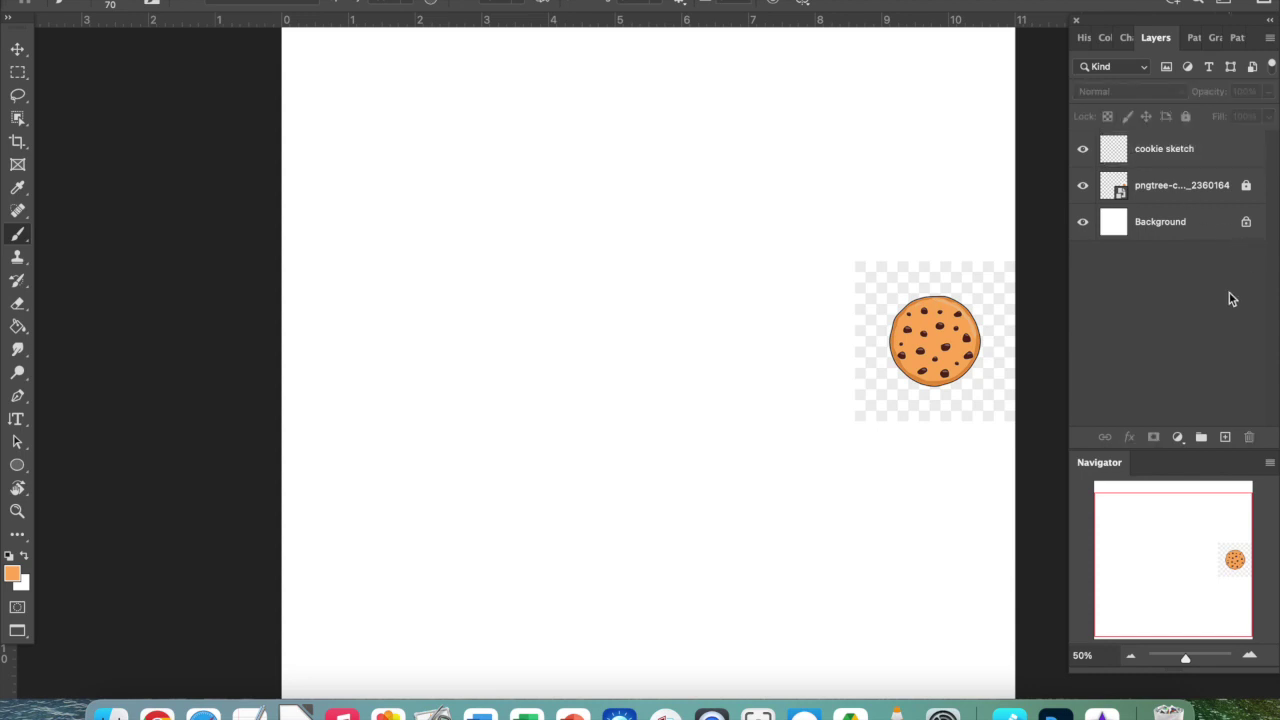
{"action": "left_click", "coordinate": [1184, 161]}
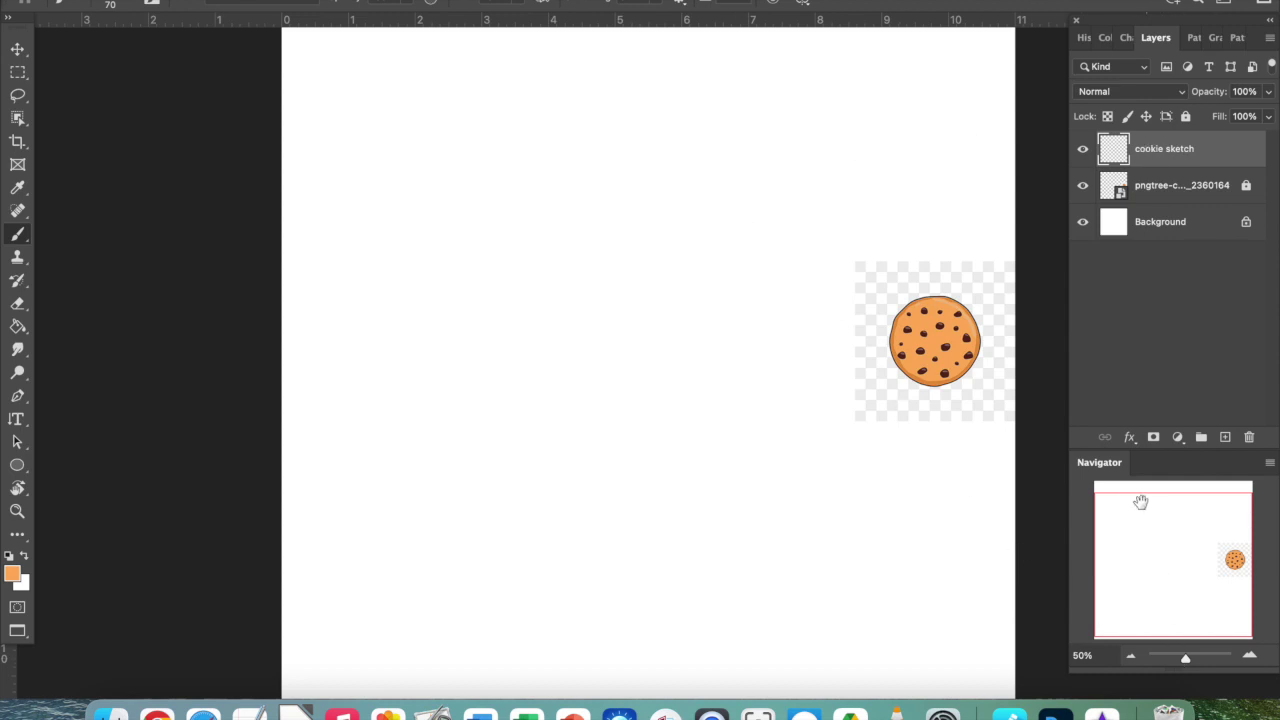
{"action": "left_click_drag", "start_coordinate": [1187, 661], "coordinate": [1186, 661]}
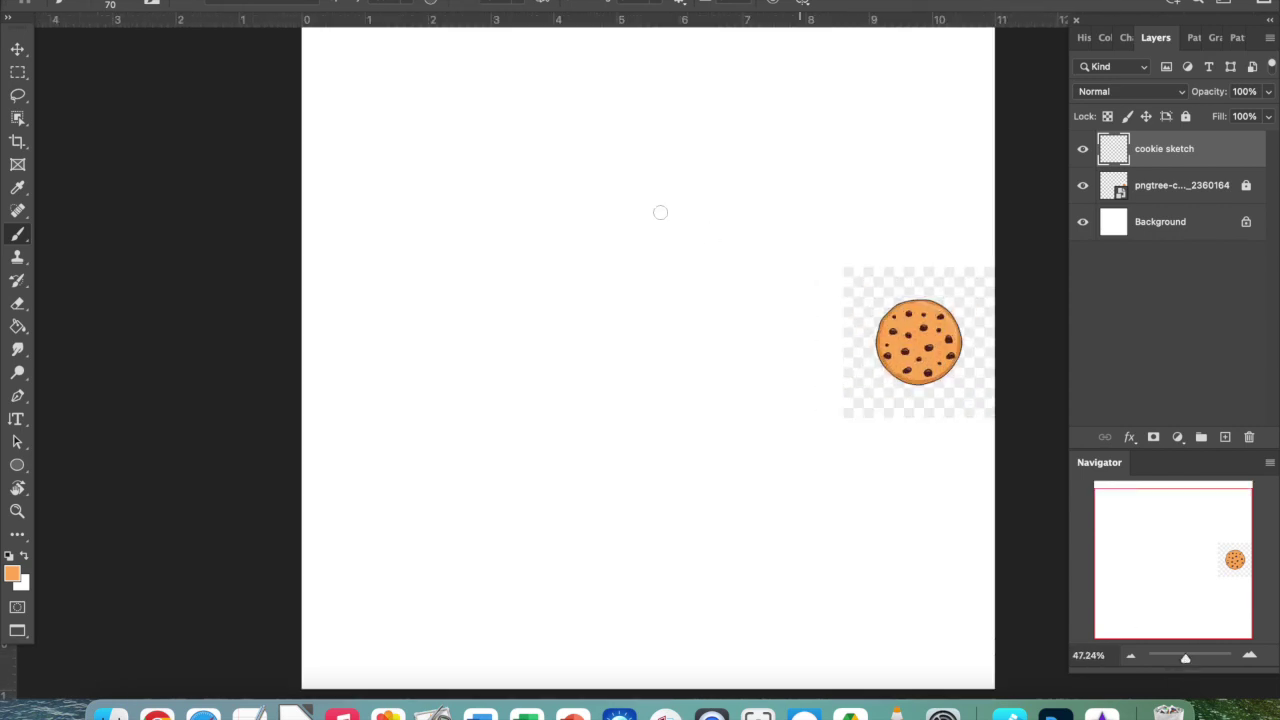
{"action": "left_click", "coordinate": [585, 1]}
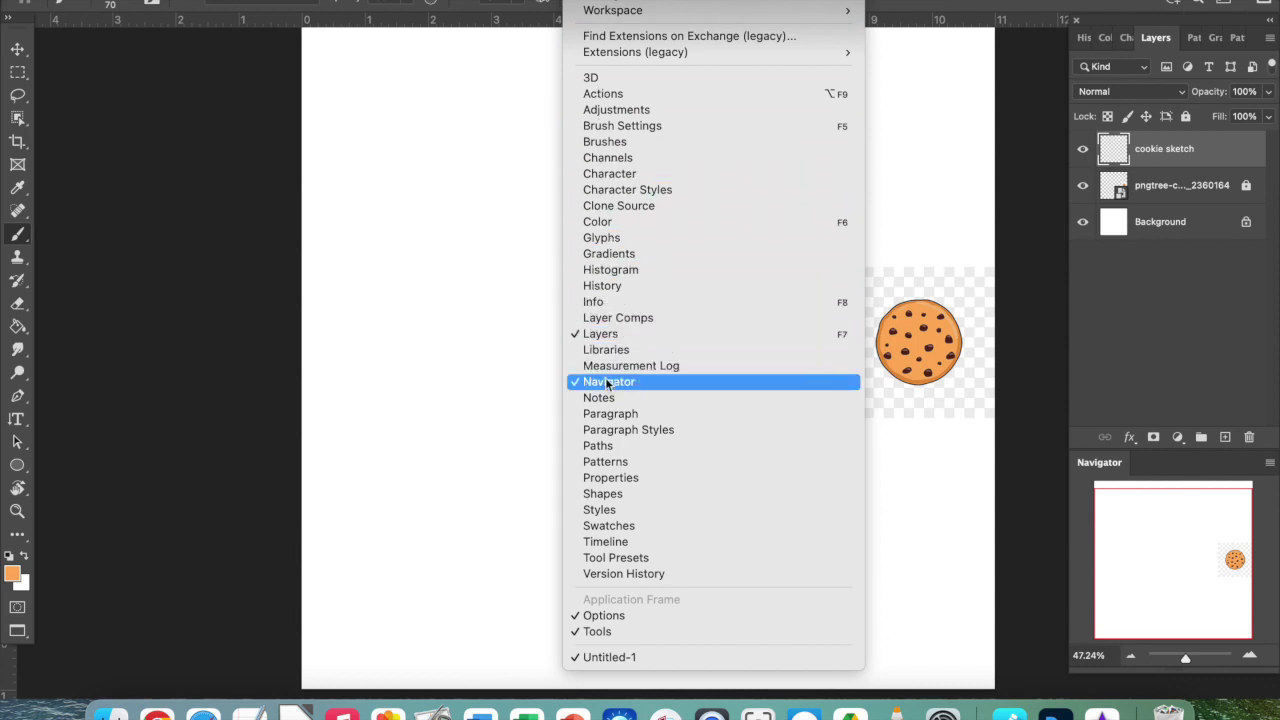
{"action": "left_click", "coordinate": [257, 357]}
{"action": "left_click", "coordinate": [17, 48]}
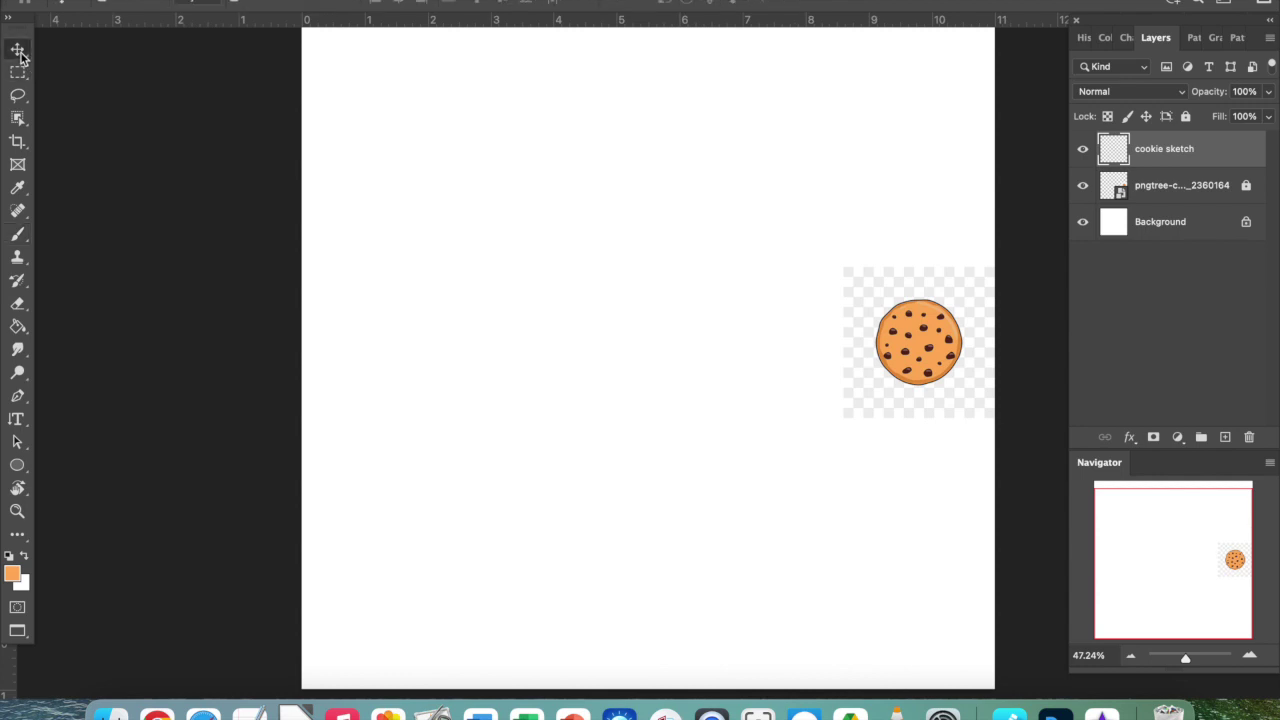
{"action": "left_click", "coordinate": [1150, 190]}
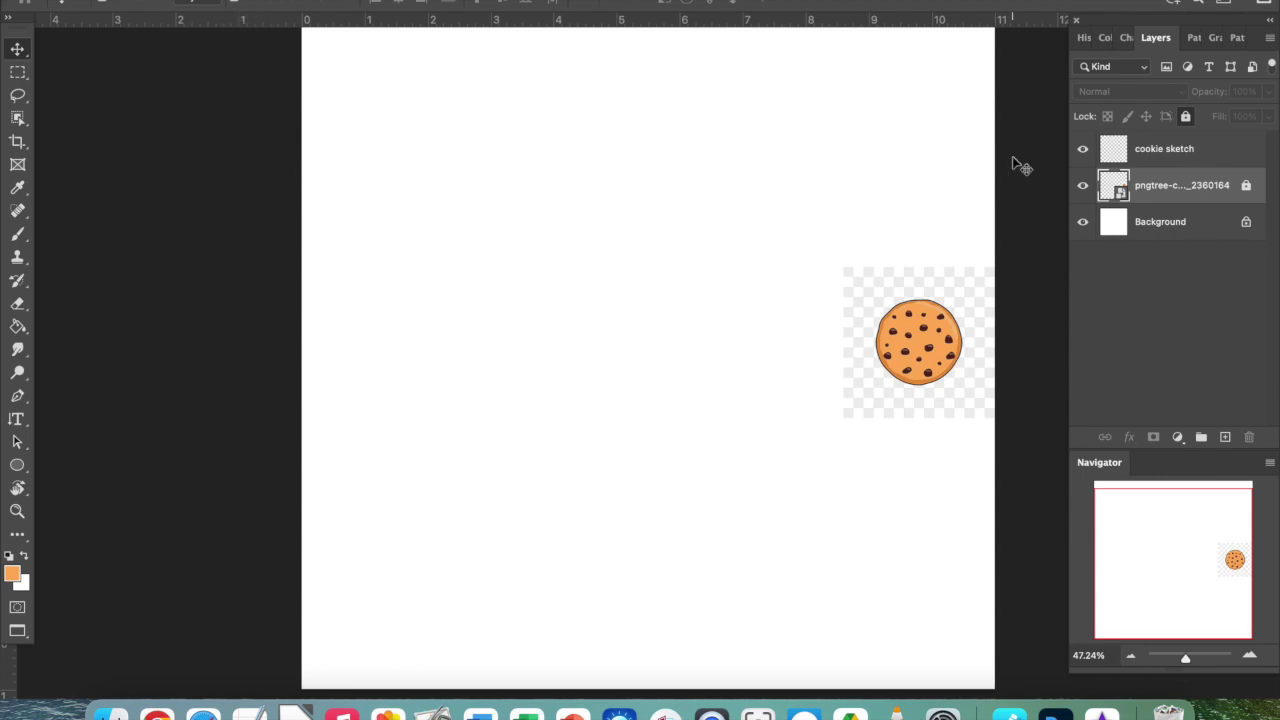
{"action": "left_click", "coordinate": [903, 335]}
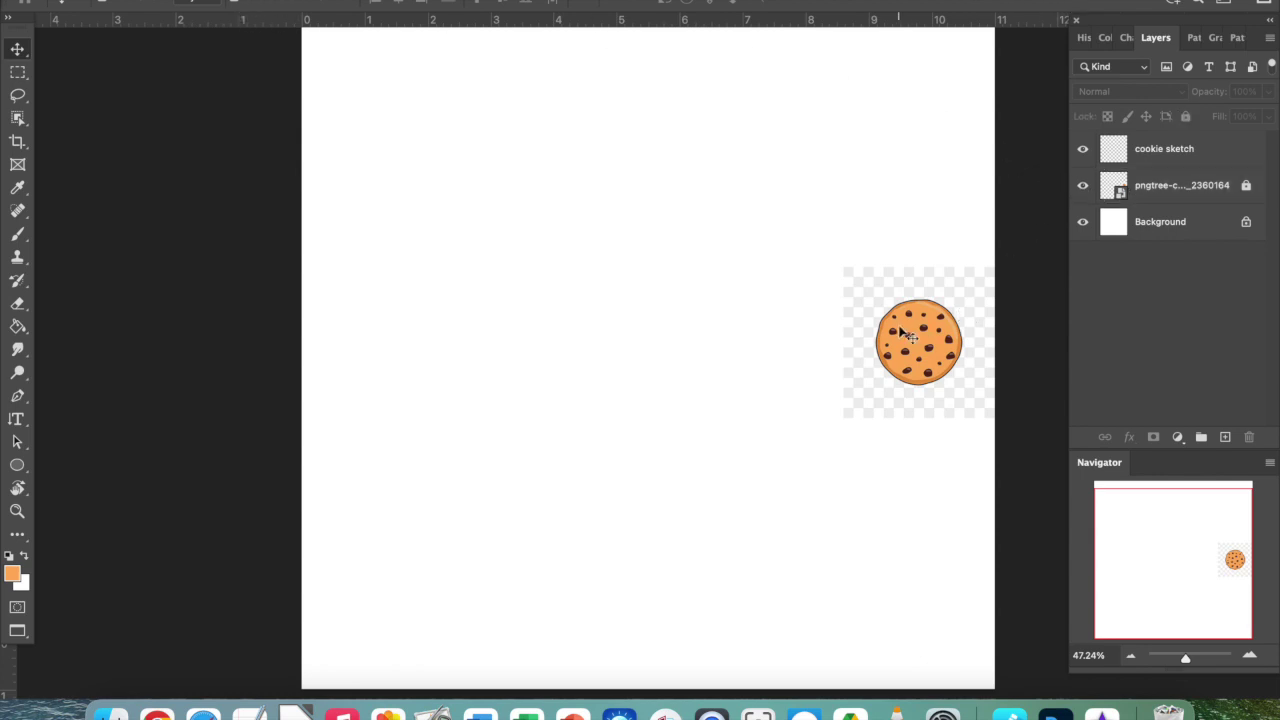
{"action": "left_click_drag", "start_coordinate": [836, 280], "coordinate": [846, 294]}
- Unlock the cookie image layer, enlarge it to about 4.2 in, and reposition it on the canvas
{"action": "left_click", "coordinate": [17, 95]}
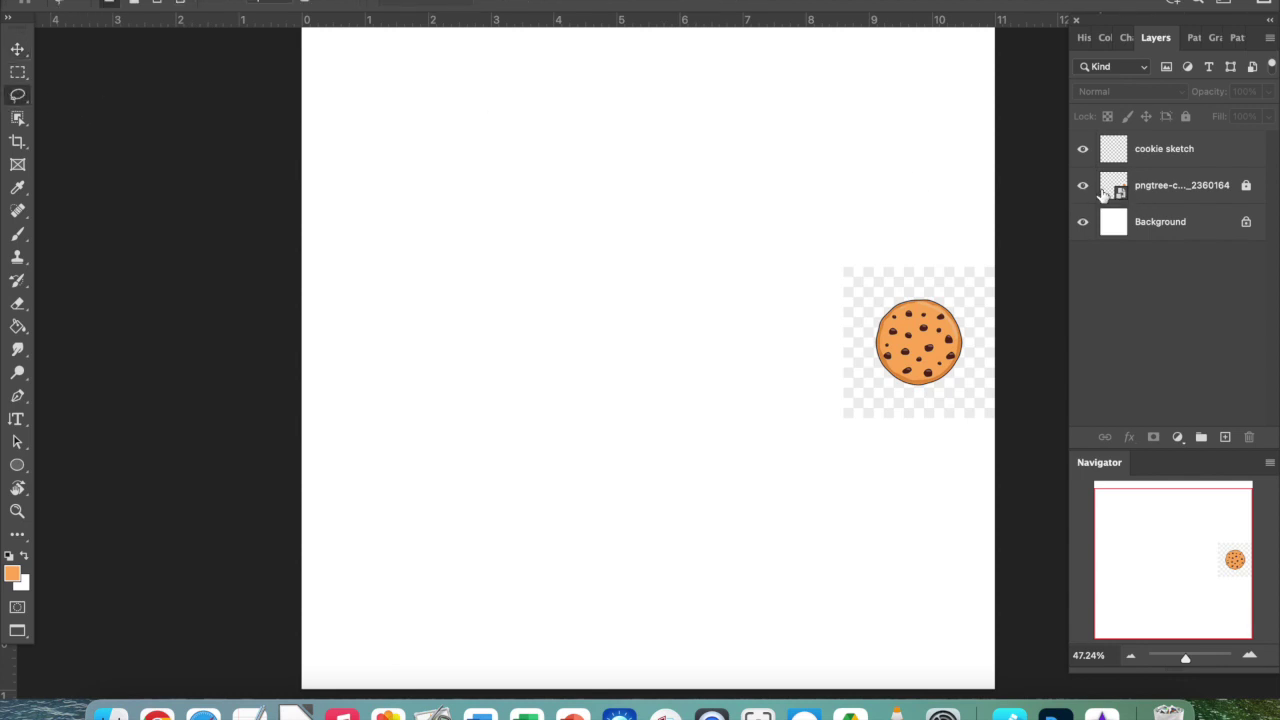
{"action": "left_click", "coordinate": [1246, 185]}
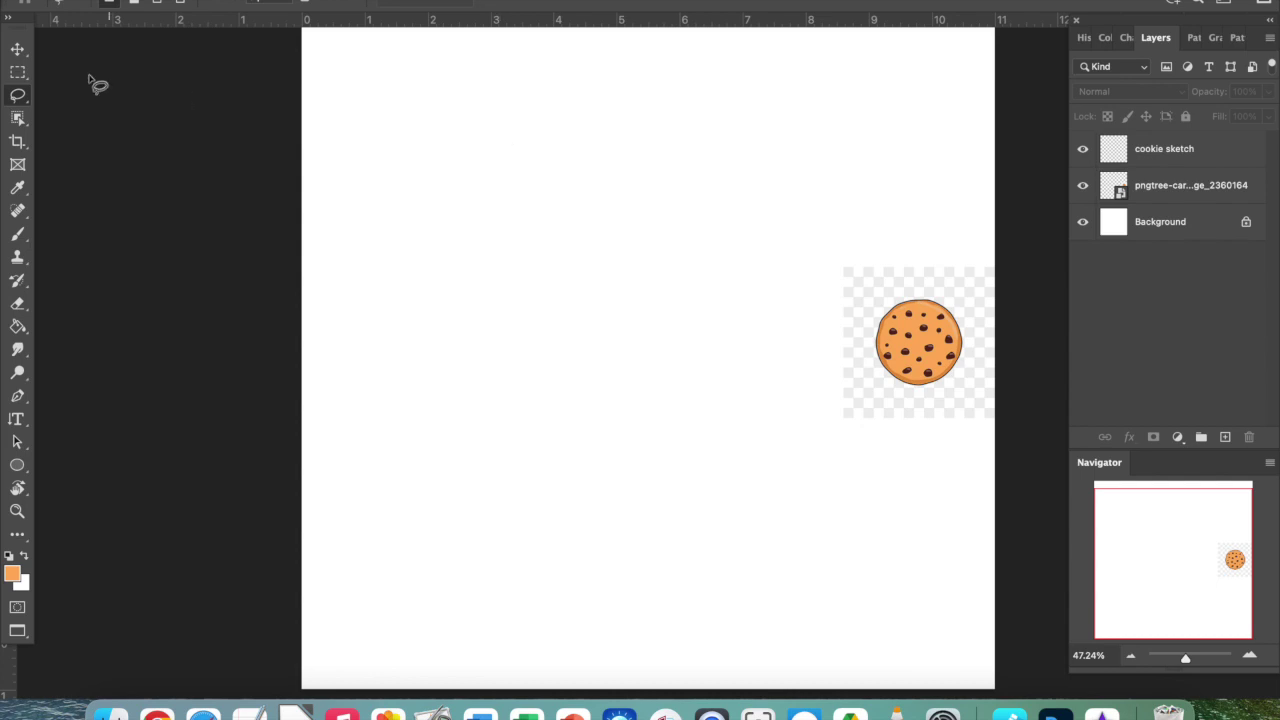
{"action": "left_click", "coordinate": [18, 52]}
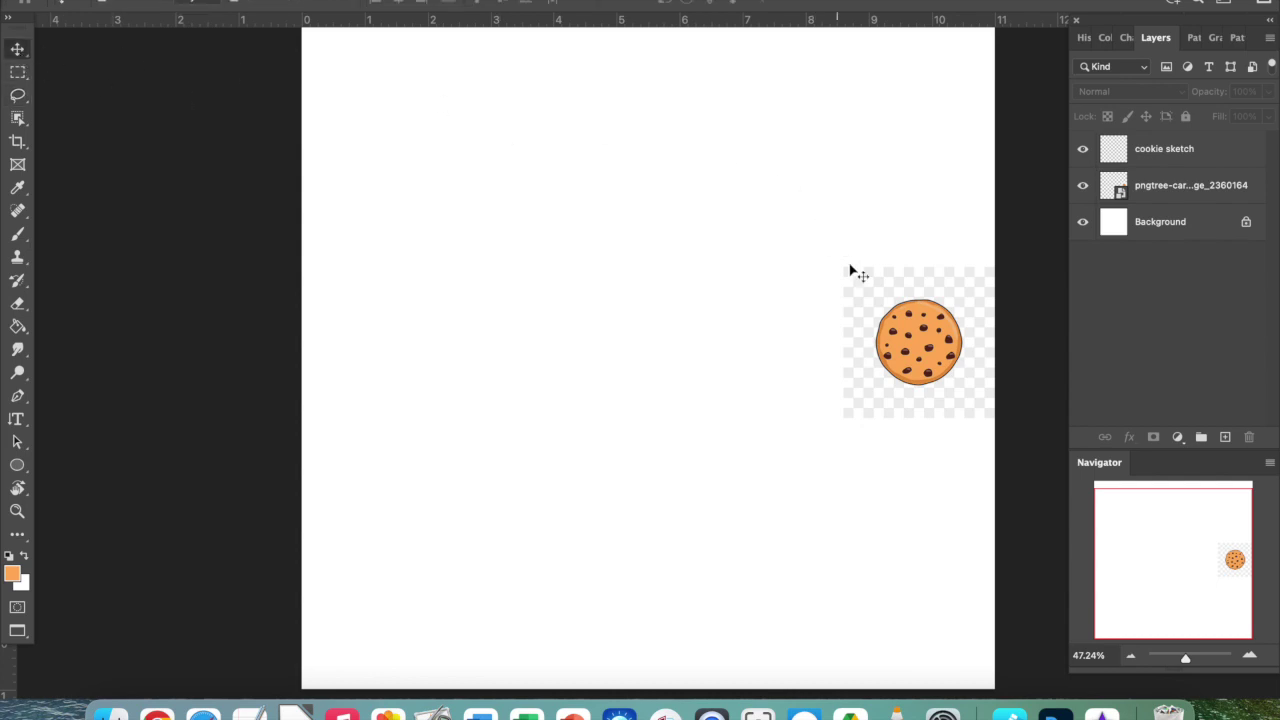
{"action": "left_click_drag", "start_coordinate": [870, 335], "coordinate": [820, 289]}
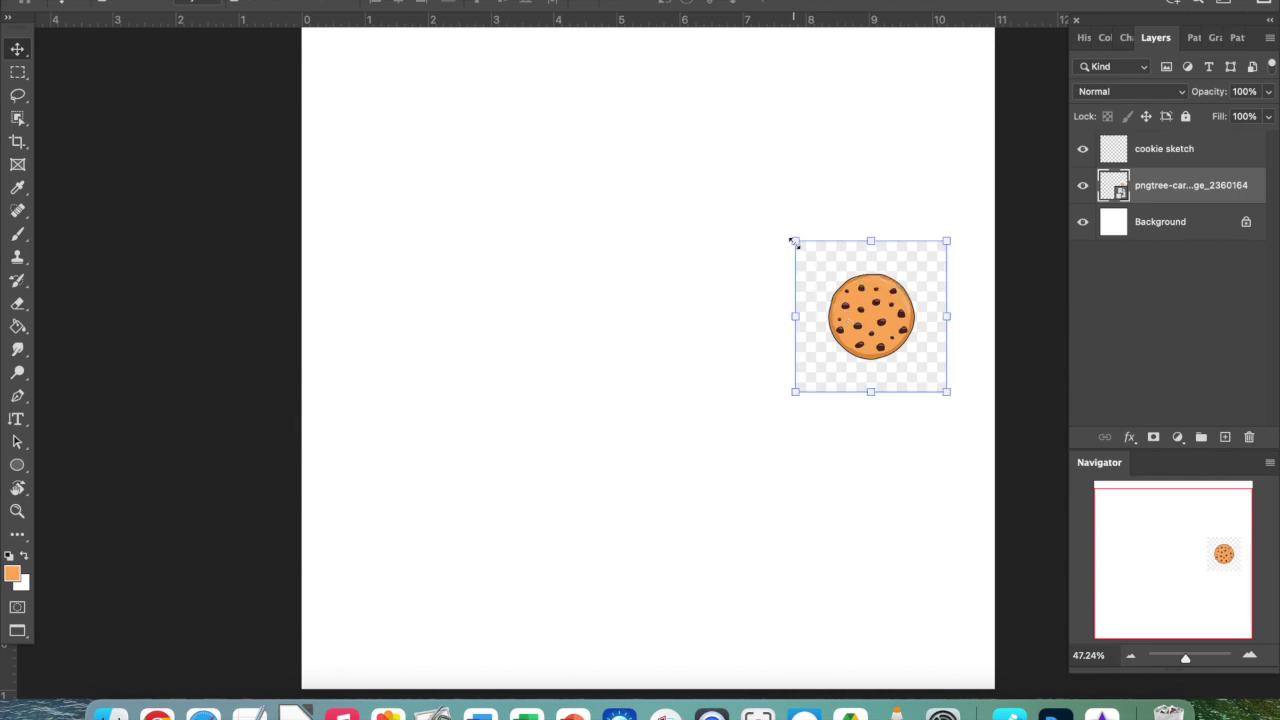
{"action": "left_click_drag", "start_coordinate": [792, 241], "coordinate": [651, 117]}
{"action": "left_click_drag", "start_coordinate": [800, 220], "coordinate": [855, 291]}
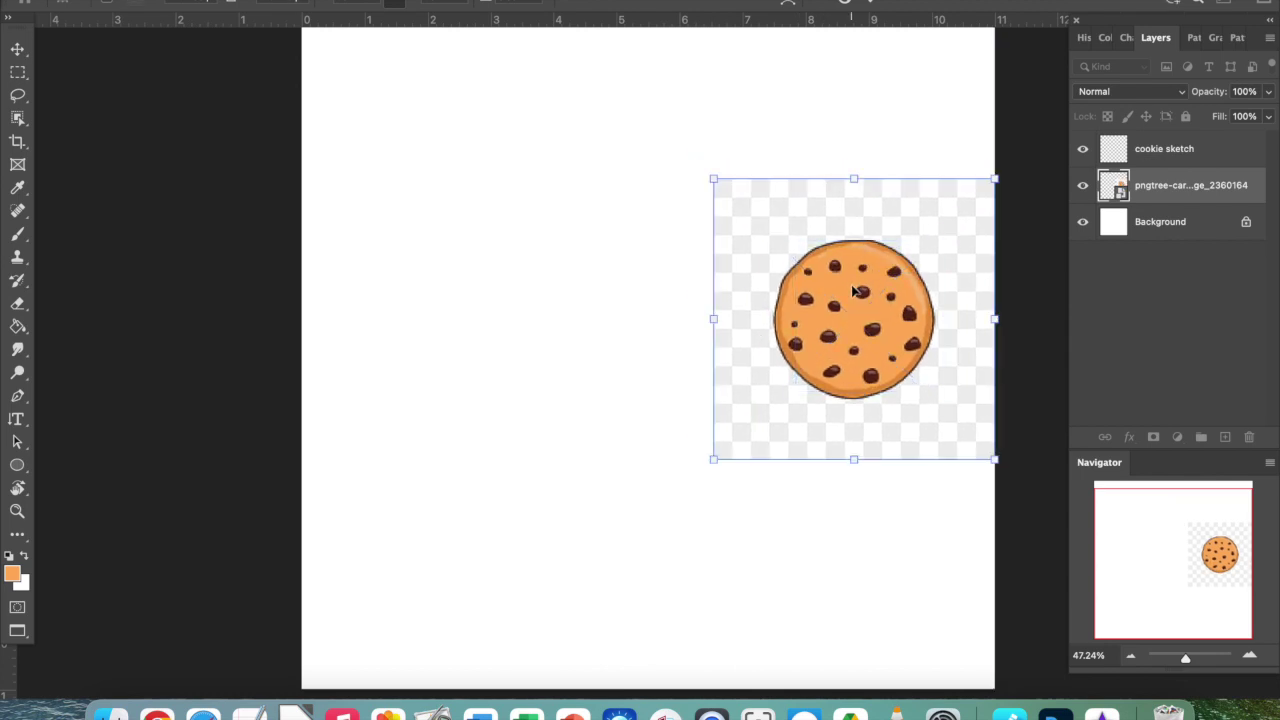
- Toggle the cookie image layer's visibility off and on twice, leaving it visible
{"action": "left_click", "coordinate": [1087, 185]}
{"action": "left_click", "coordinate": [1084, 185]}
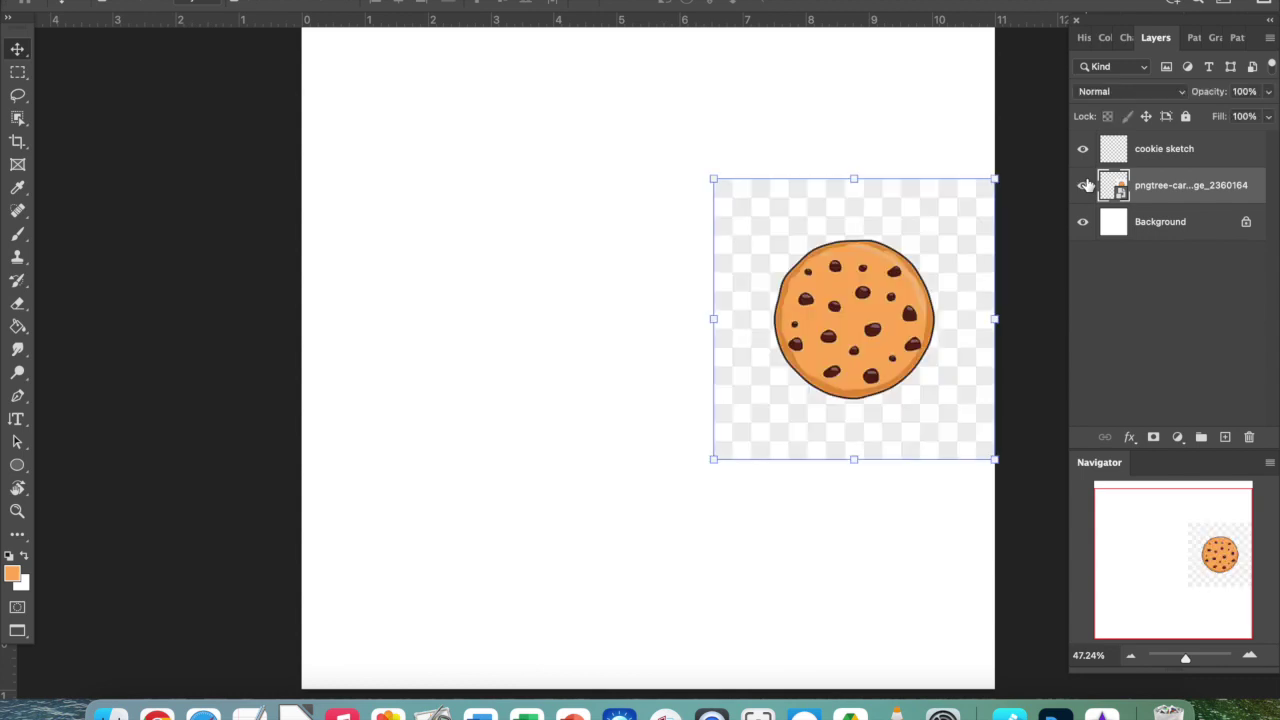
{"action": "left_click", "coordinate": [1087, 185]}
{"action": "left_click", "coordinate": [1087, 185]}
- Make the Brush Tool the active painting tool and bring up the foreground colour picker
{"action": "left_click", "coordinate": [19, 234]}
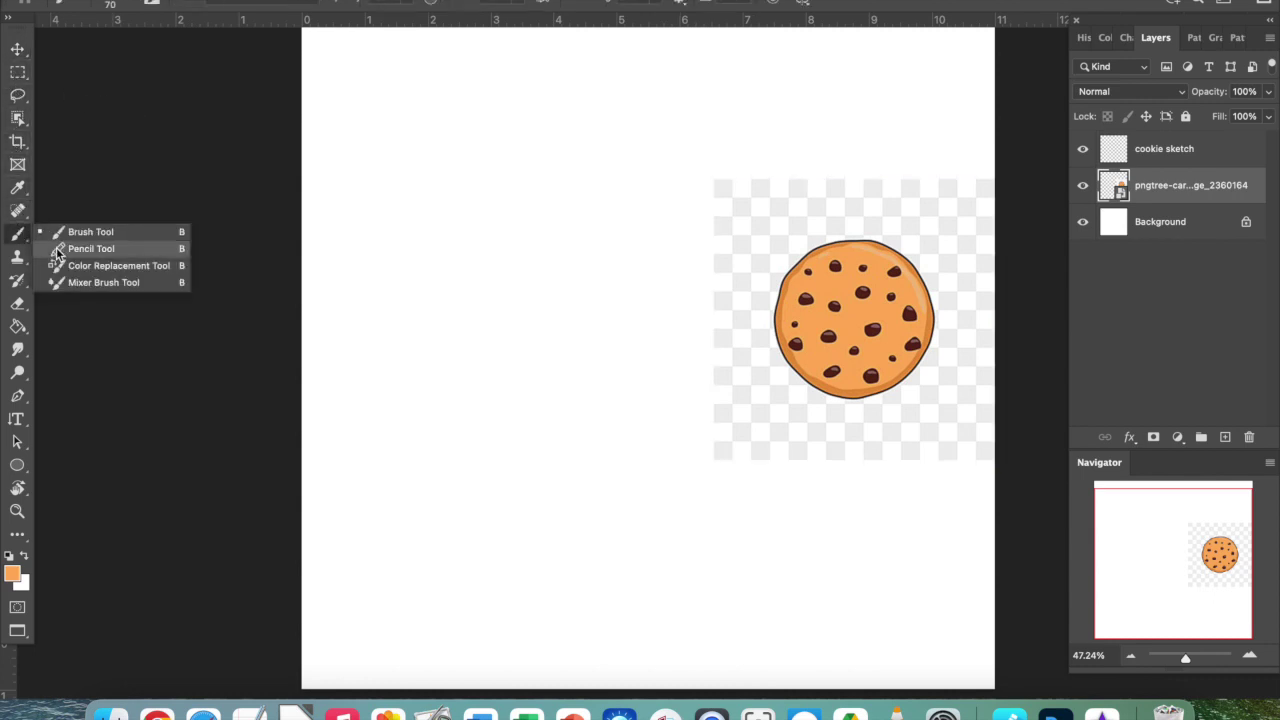
{"action": "left_click", "coordinate": [16, 234]}
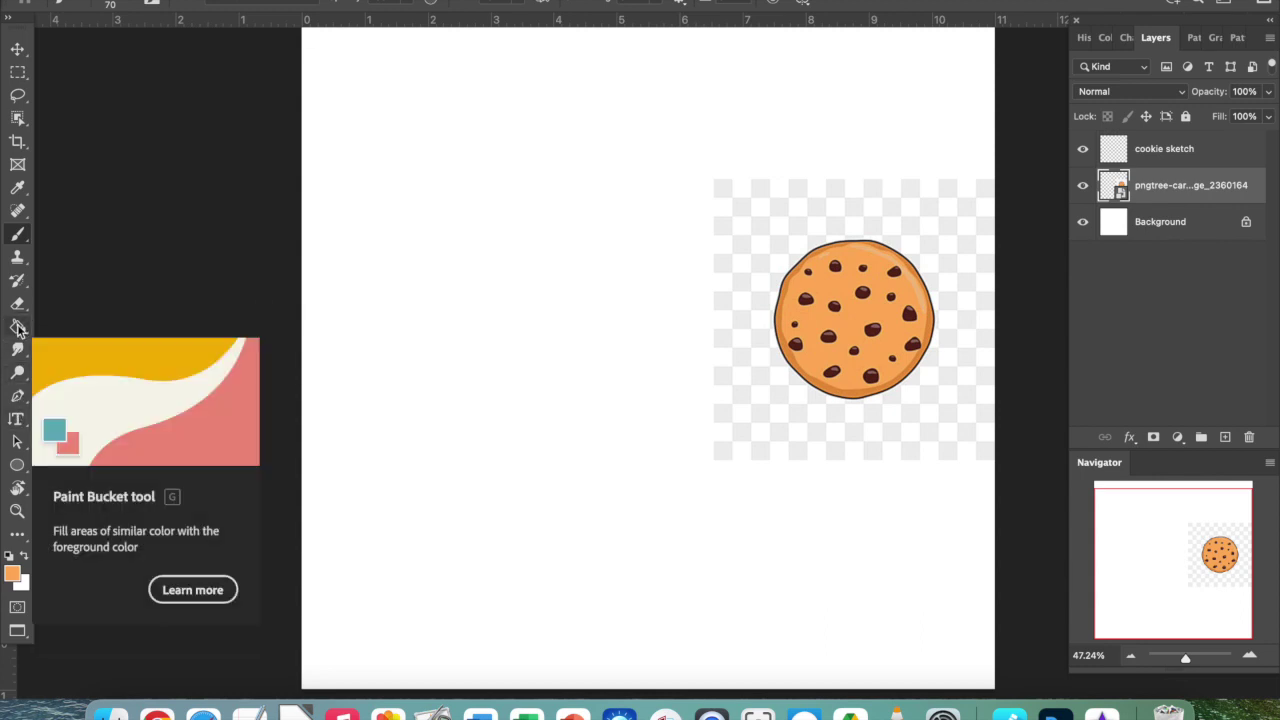
{"action": "left_click", "coordinate": [14, 576]}
- Try a few colours, including dark brown 67441f, then cancel to keep the orange foreground
{"action": "left_click", "coordinate": [772, 202]}
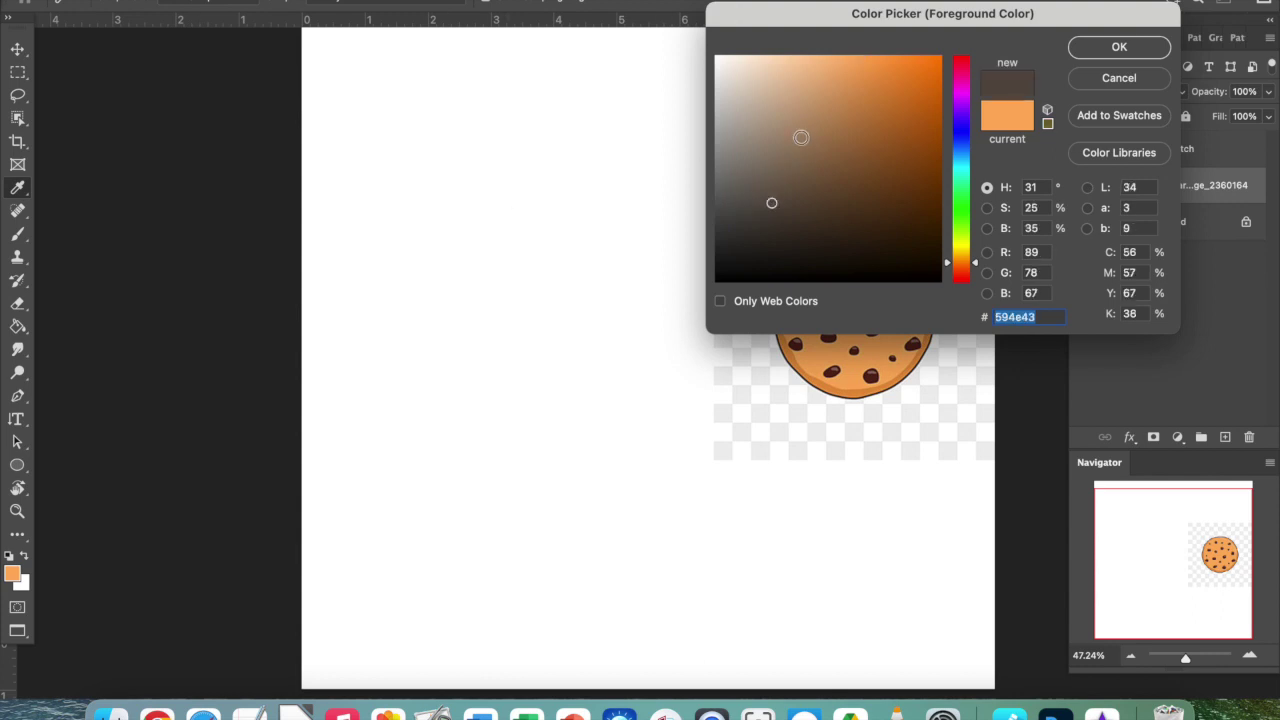
{"action": "left_click", "coordinate": [801, 135]}
{"action": "left_click", "coordinate": [874, 190]}
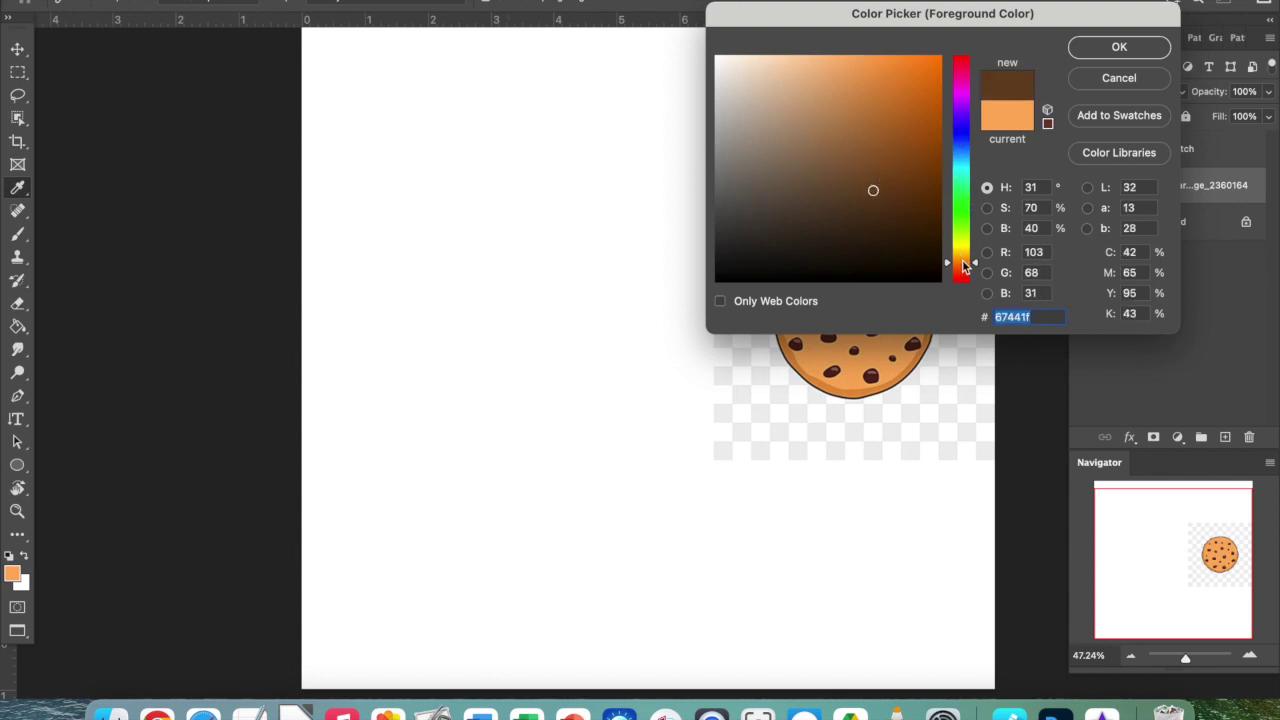
{"action": "left_click_drag", "start_coordinate": [962, 260], "coordinate": [960, 170]}
{"action": "left_click", "coordinate": [1082, 80]}
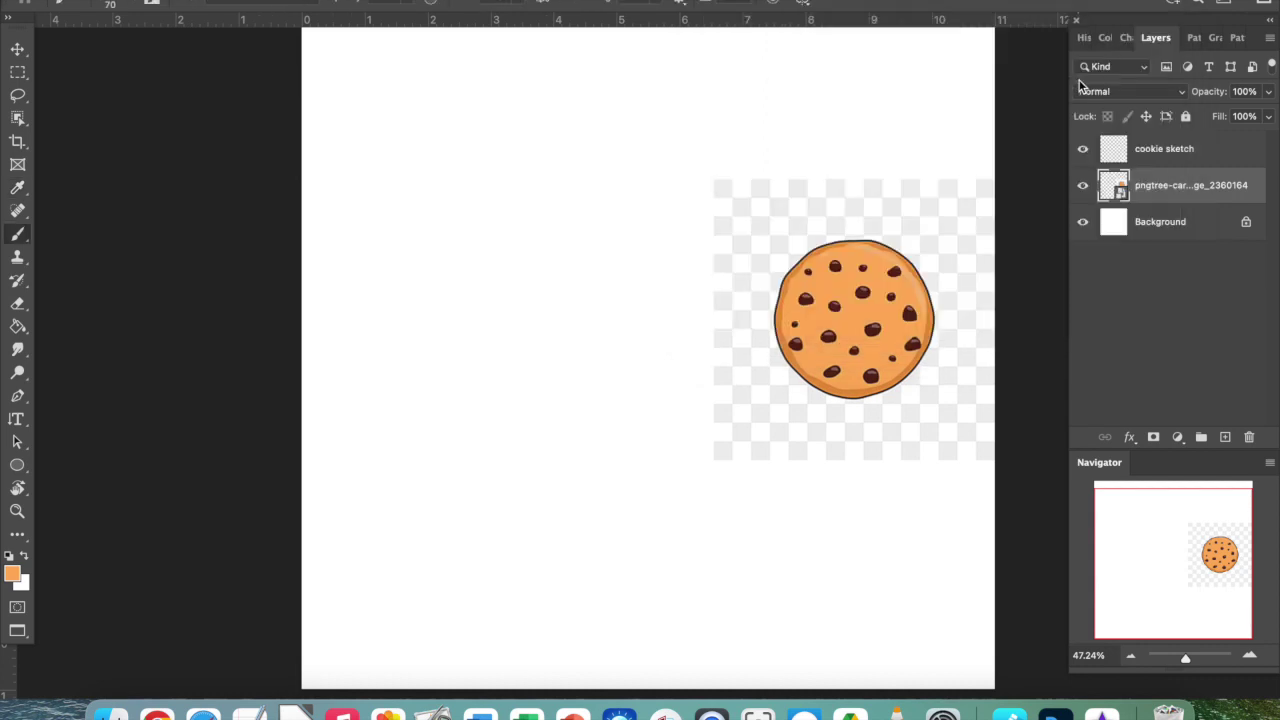
- Reset default colours, set the foreground to light blue 49b6ef, and select the cookie sketch layer
{"action": "left_click", "coordinate": [9, 555]}
{"action": "left_click", "coordinate": [13, 573]}
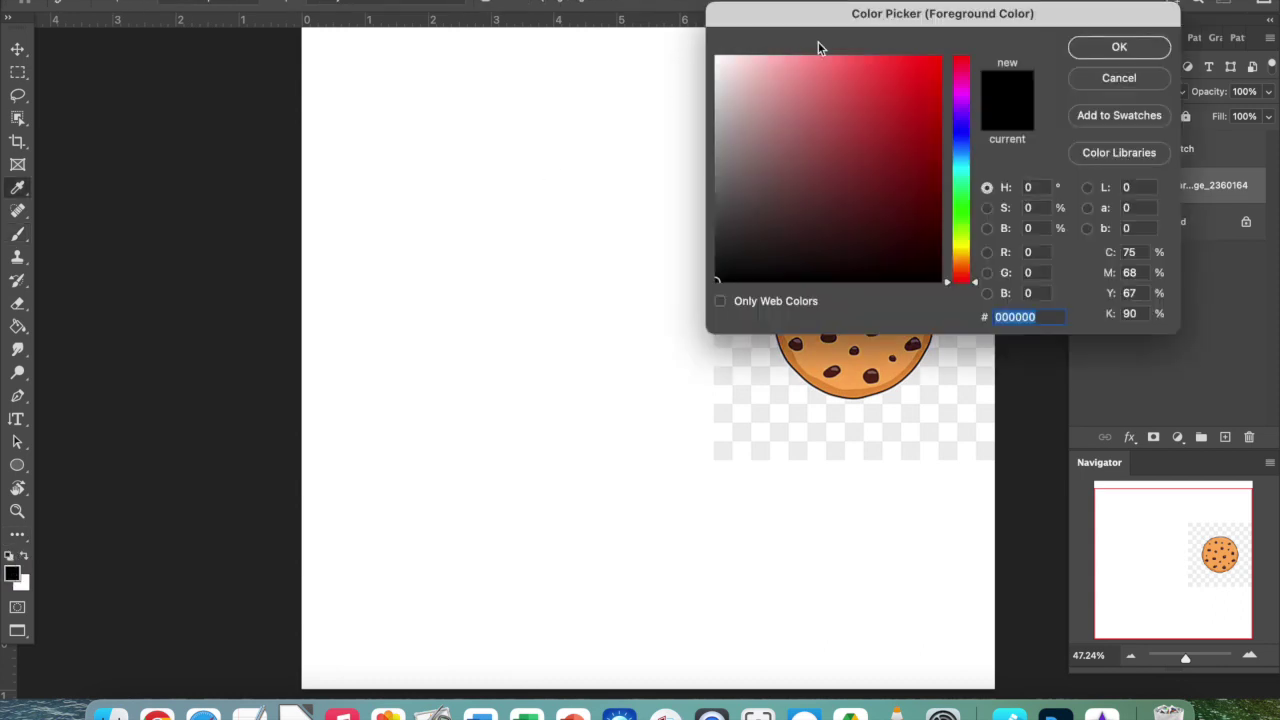
{"action": "left_click_drag", "start_coordinate": [959, 138], "coordinate": [963, 157]}
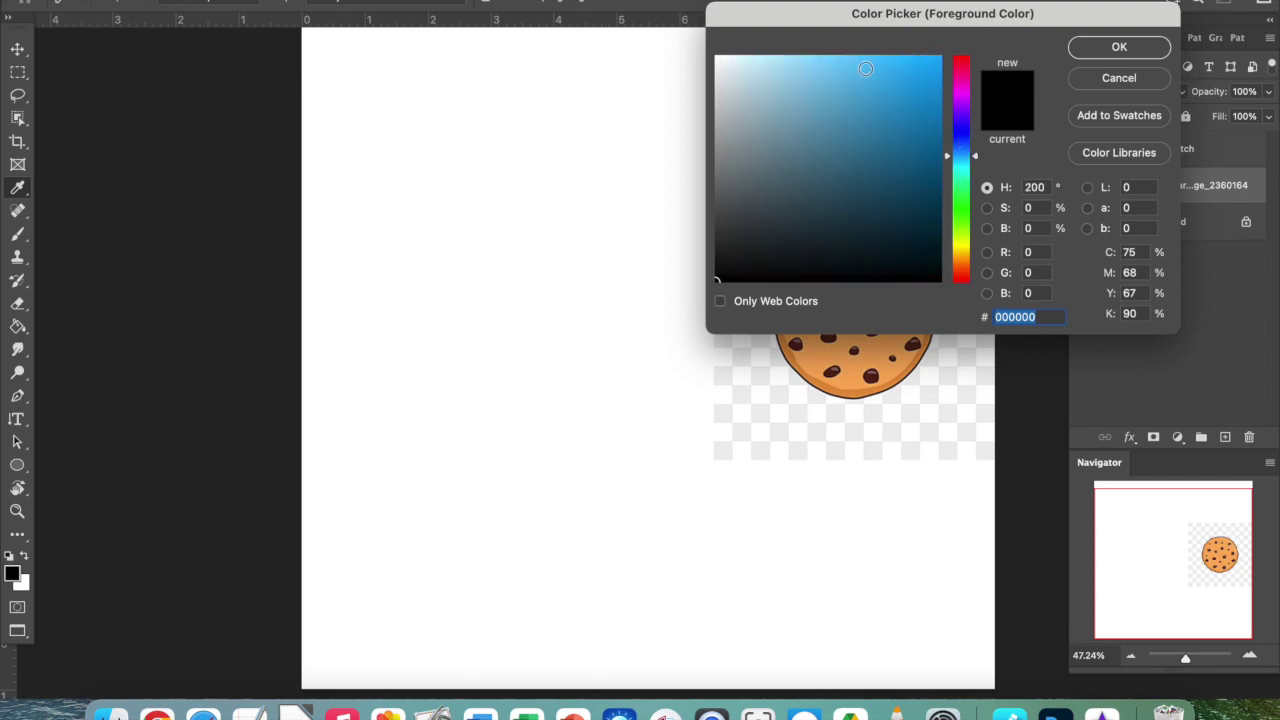
{"action": "left_click", "coordinate": [872, 69]}
{"action": "left_click", "coordinate": [1092, 48]}
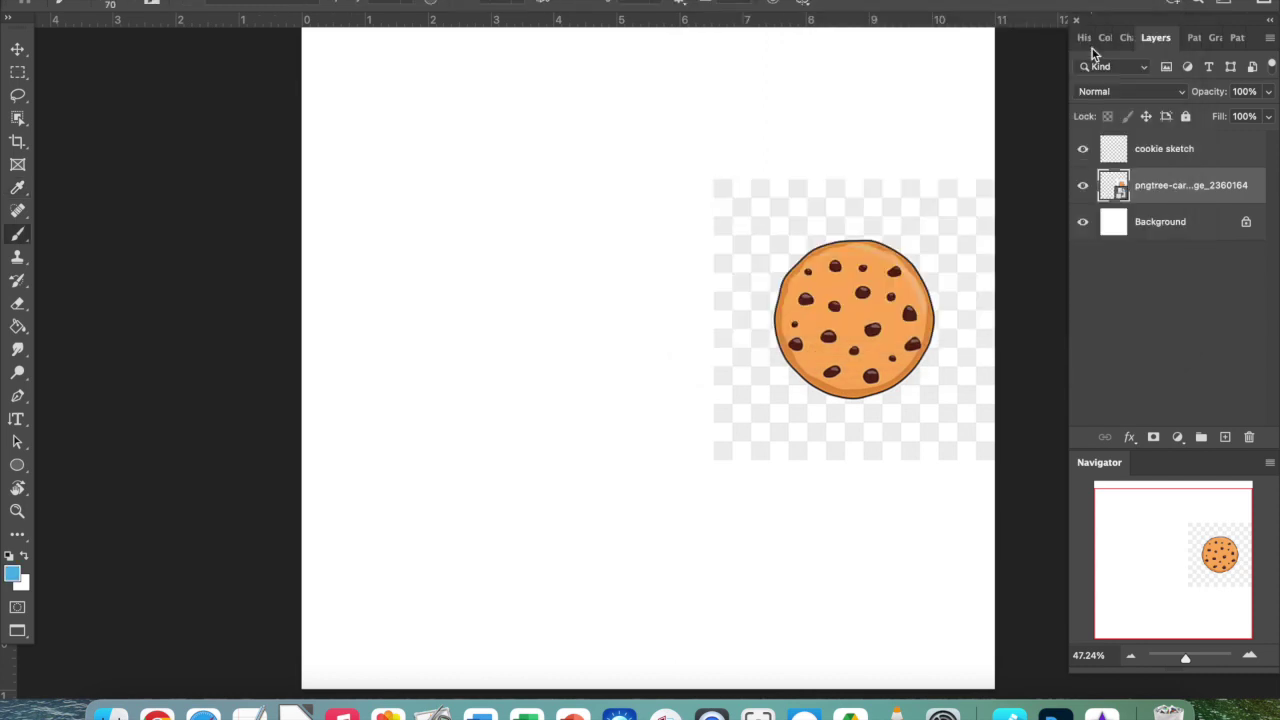
{"action": "left_click", "coordinate": [1165, 152]}
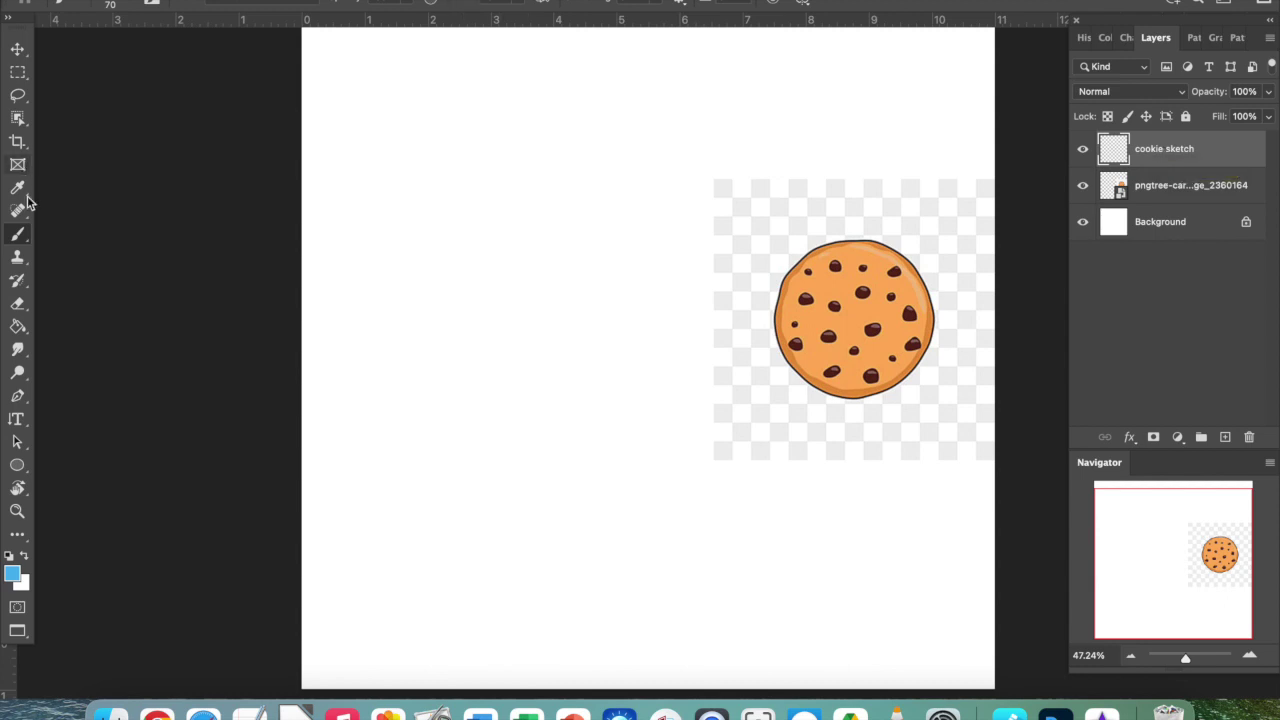
- Choose the KYLE Ultimate Charcoal Pencil 25px Med2 brush at 25 px from Dry Media Brushes
{"action": "left_click", "coordinate": [133, 5]}
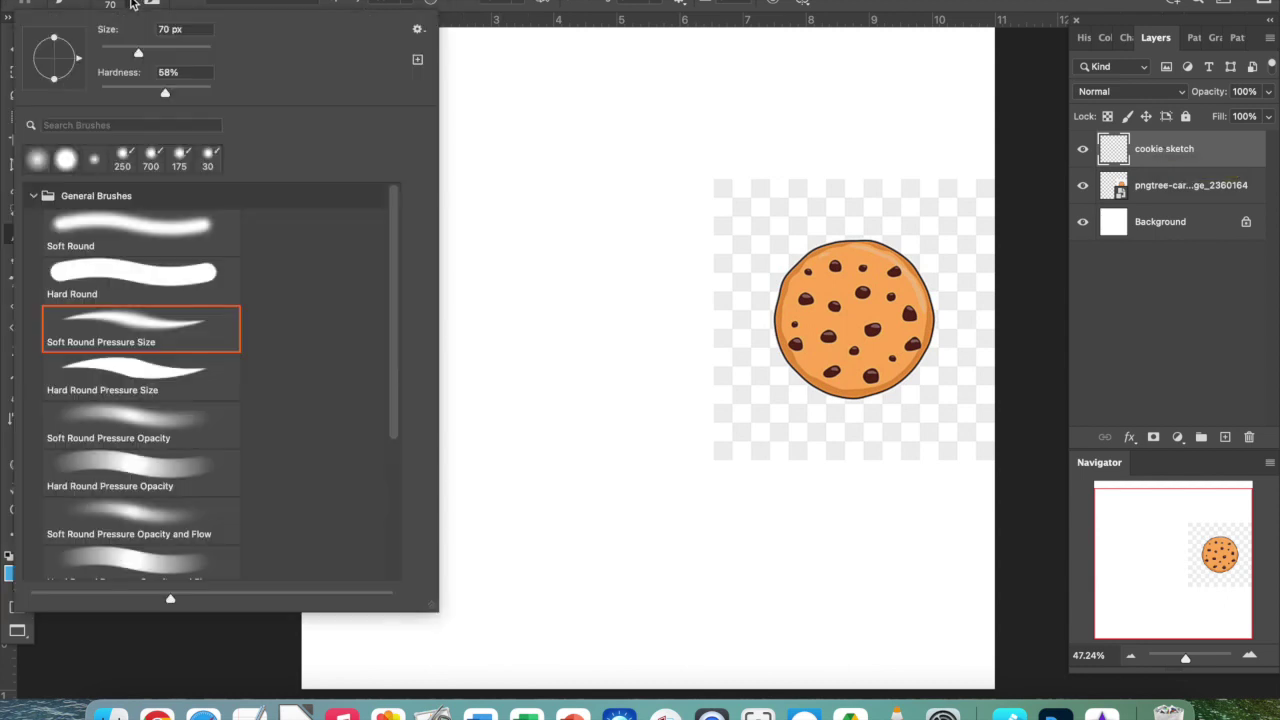
{"action": "left_click", "coordinate": [33, 196]}
{"action": "left_click", "coordinate": [33, 273]}
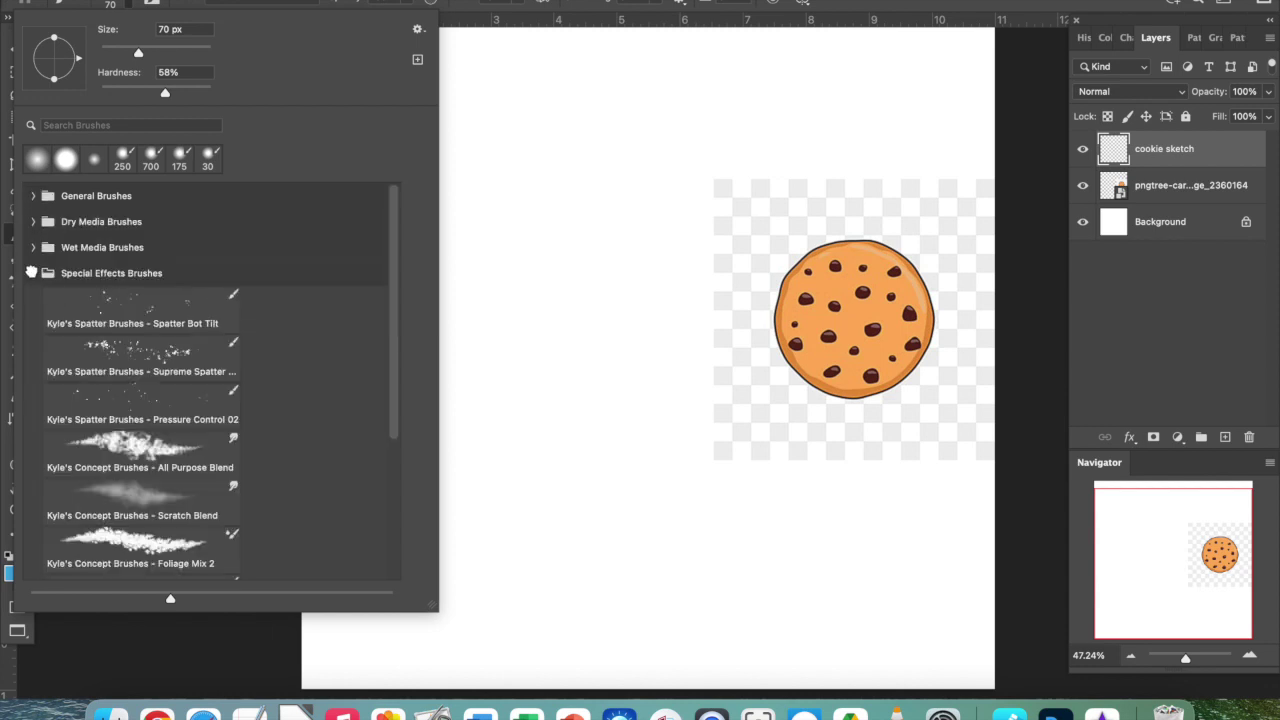
{"action": "left_click", "coordinate": [31, 273]}
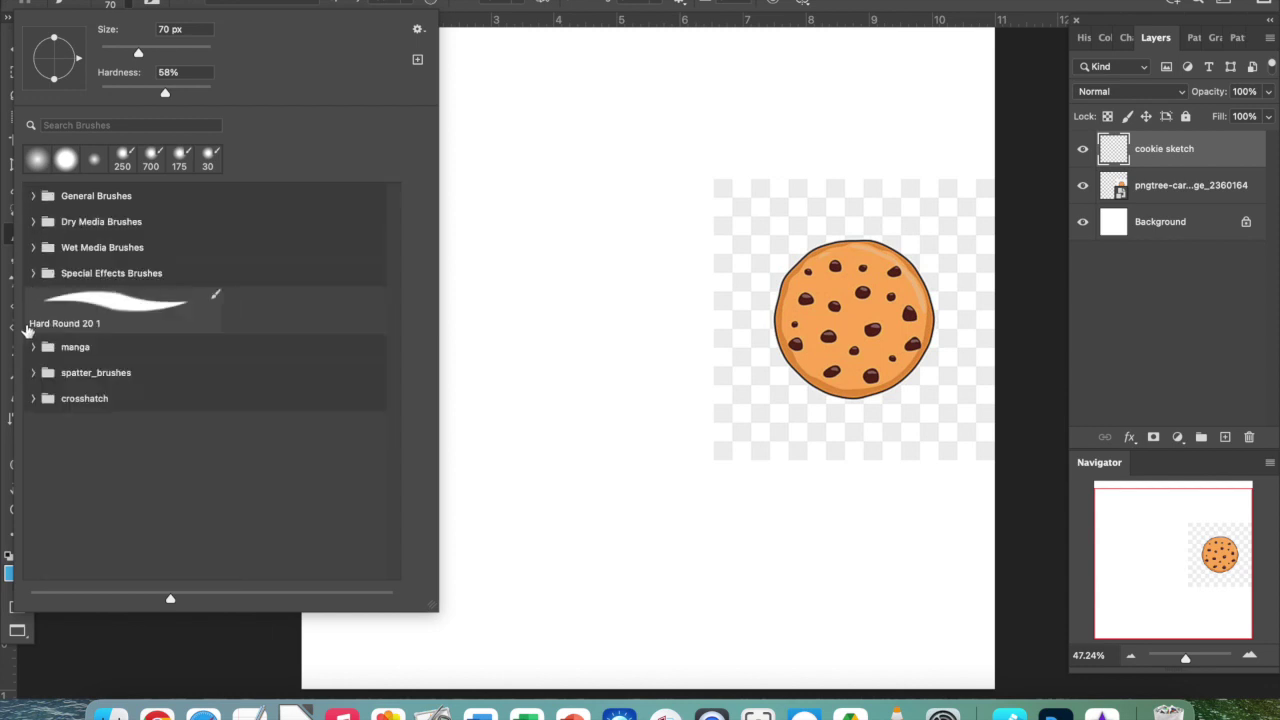
{"action": "left_click", "coordinate": [34, 348]}
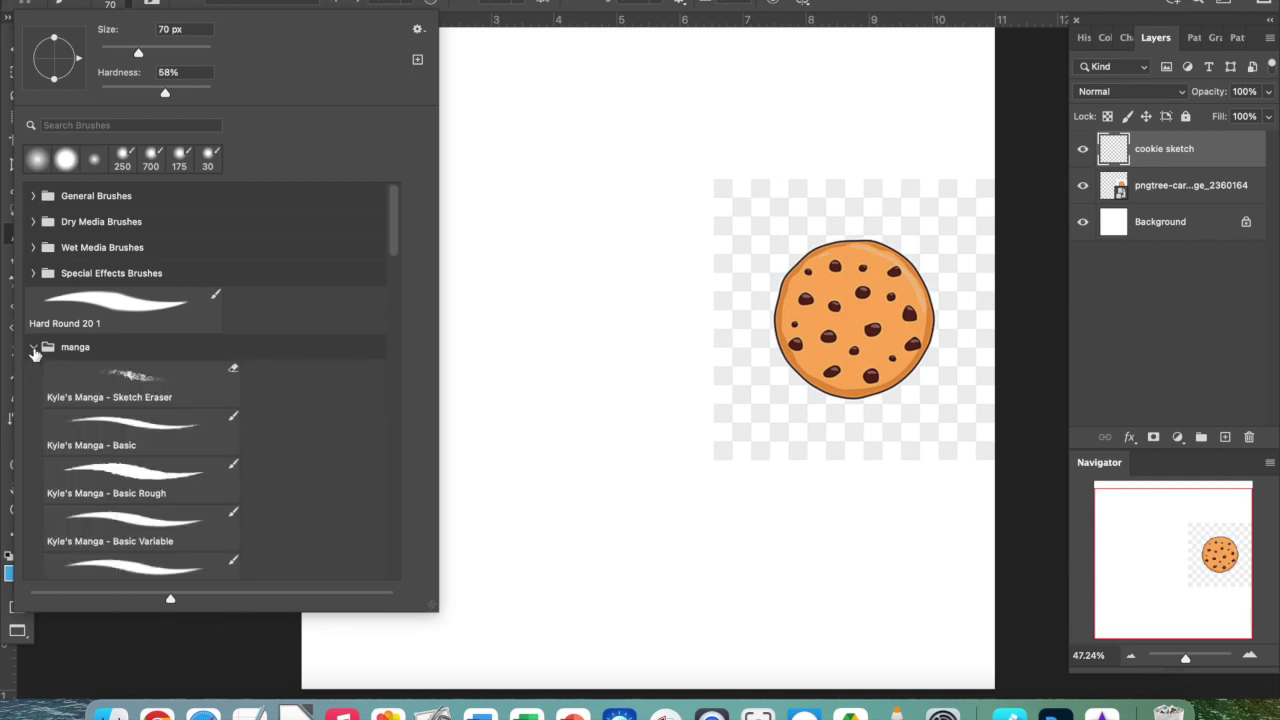
{"action": "left_click", "coordinate": [34, 348]}
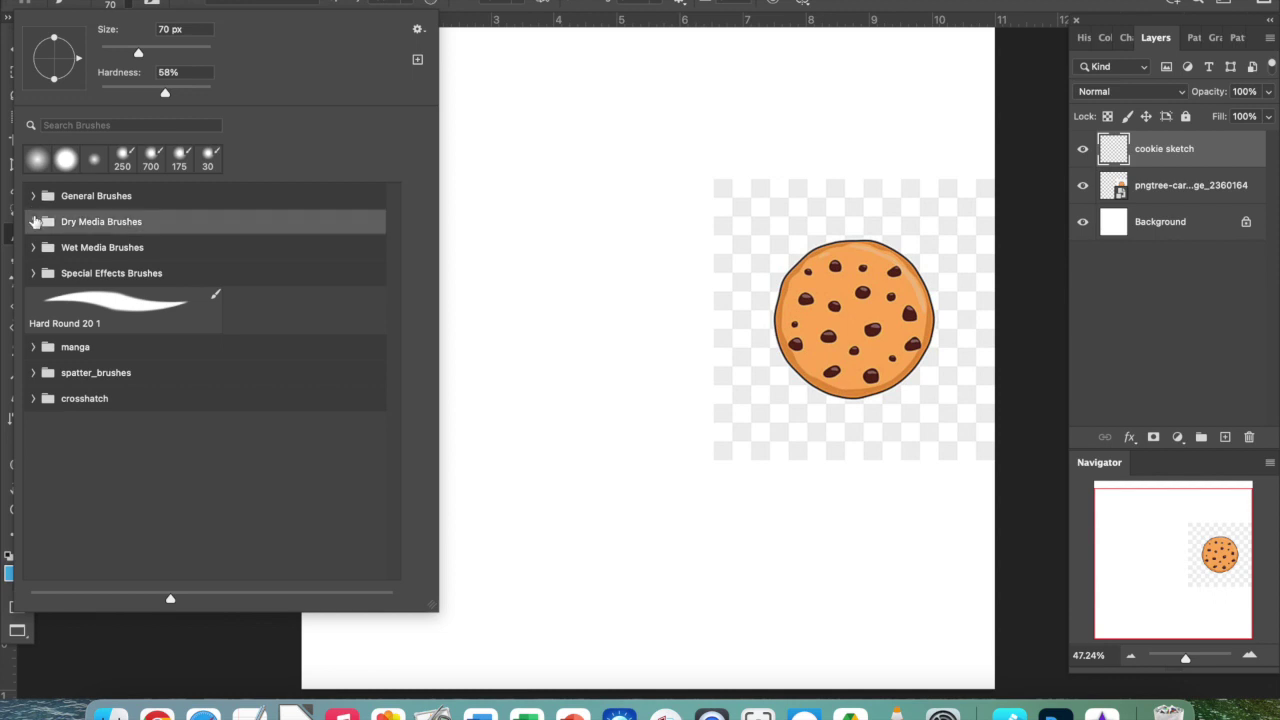
{"action": "left_click", "coordinate": [33, 222]}
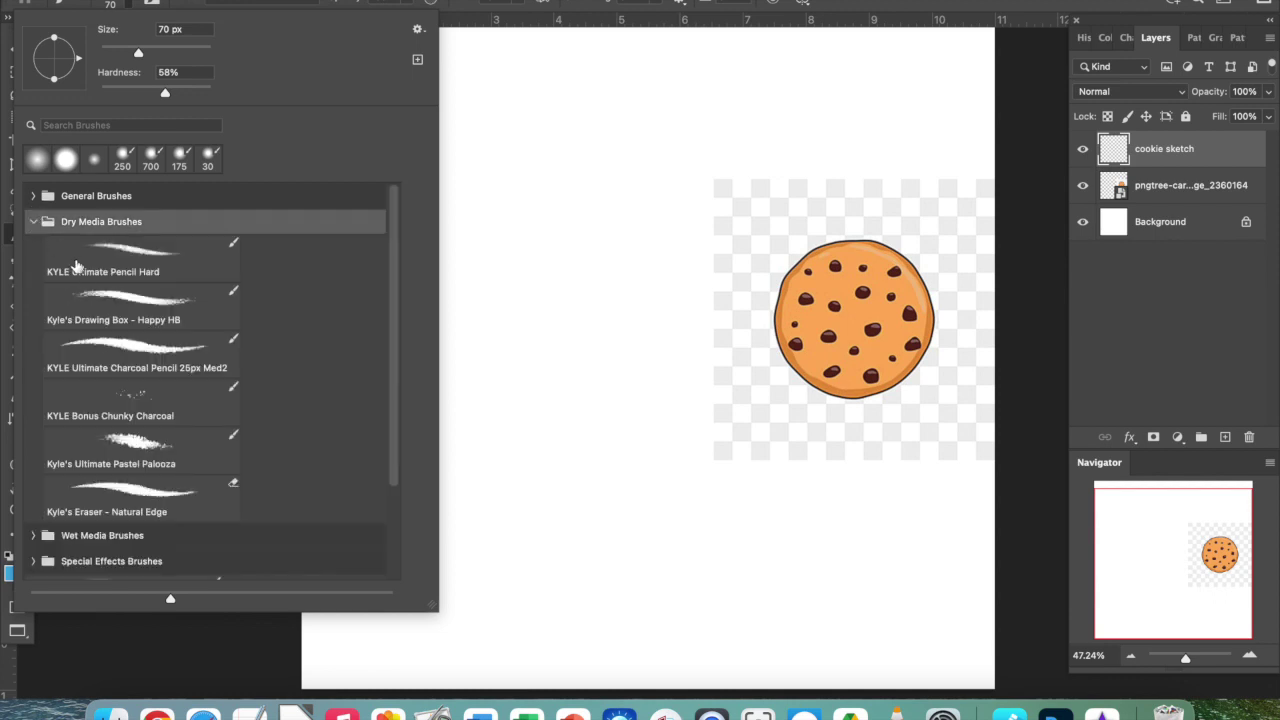
{"action": "left_click", "coordinate": [120, 342]}
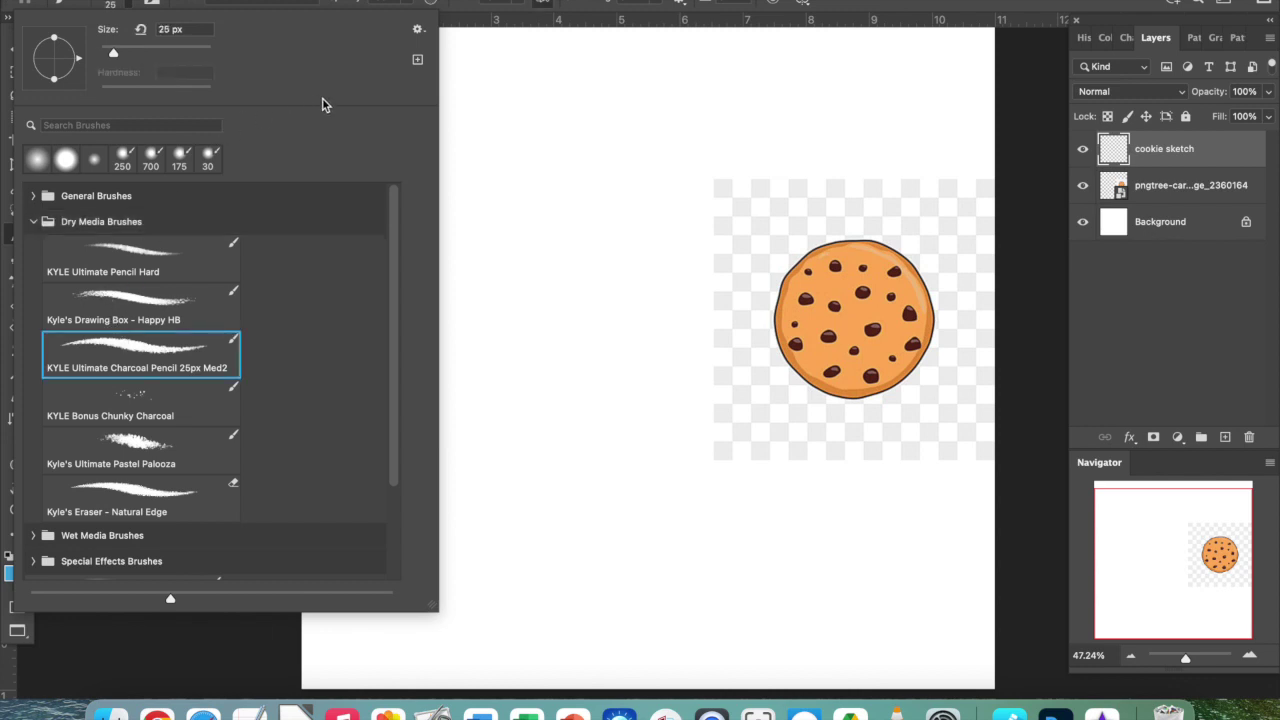
{"action": "left_click", "coordinate": [492, 42]}
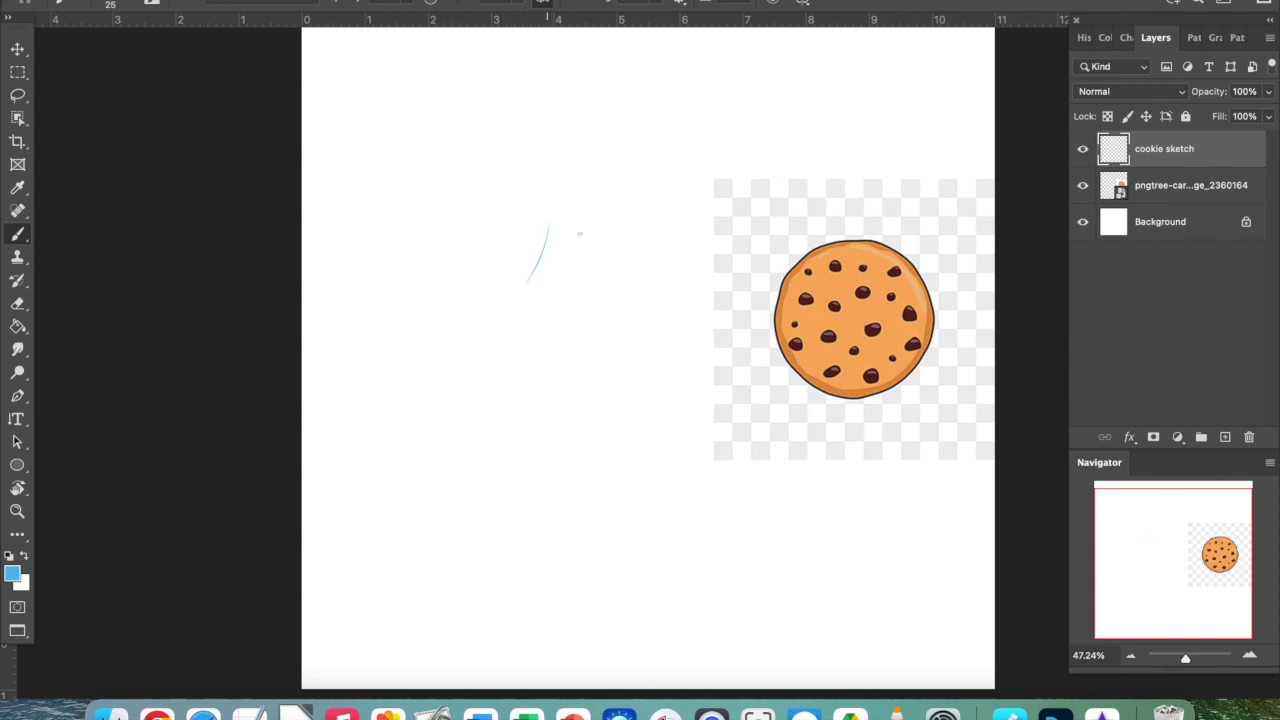
- Draw blue practice strokes, a zig-zag, and a small test loop at the top-left
{"action": "left_click_drag", "start_coordinate": [590, 234], "coordinate": [558, 316]}
{"action": "left_click_drag", "start_coordinate": [616, 262], "coordinate": [585, 341]}
{"action": "mouse_move", "coordinate": [612, 352]}
{"action": "left_mouse_down"}
{"action": "mouse_move", "coordinate": [650, 282]}
{"action": "mouse_move", "coordinate": [563, 108]}
{"action": "mouse_move", "coordinate": [468, 158]}
{"action": "mouse_move", "coordinate": [487, 203]}
{"action": "left_mouse_up"}
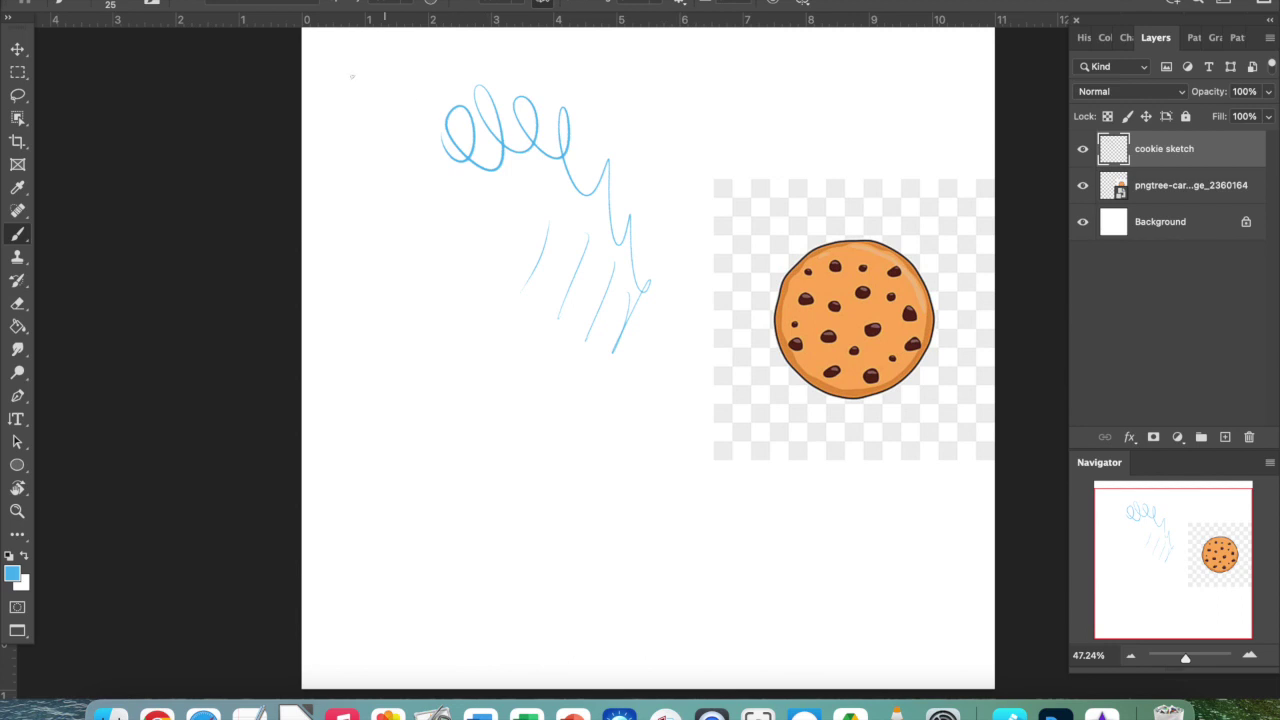
{"action": "left_click_drag", "start_coordinate": [352, 93], "coordinate": [358, 97]}
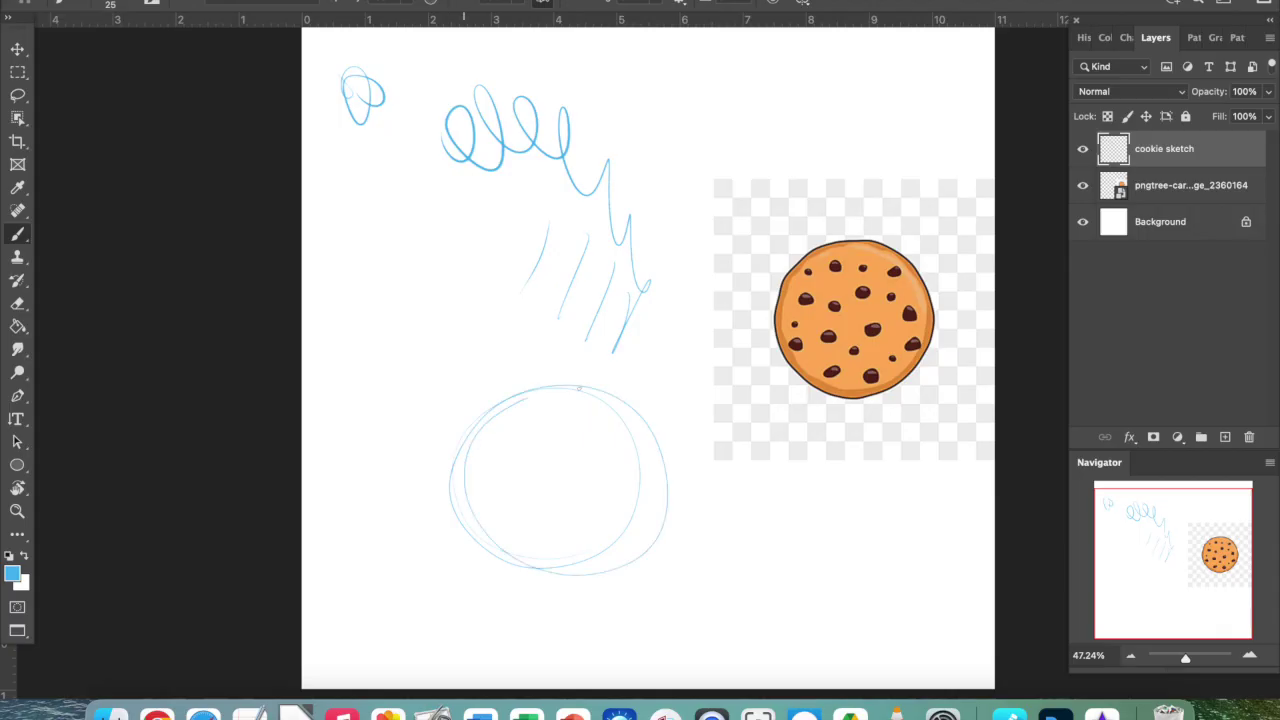
- Reinforce the circle's outline on all sides and sketch an eye inside it
{"action": "mouse_move", "coordinate": [600, 392]}
{"action": "left_mouse_down"}
{"action": "mouse_move", "coordinate": [677, 489]}
{"action": "mouse_move", "coordinate": [590, 578]}
{"action": "left_mouse_up"}
{"action": "left_click_drag", "start_coordinate": [656, 536], "coordinate": [582, 576]}
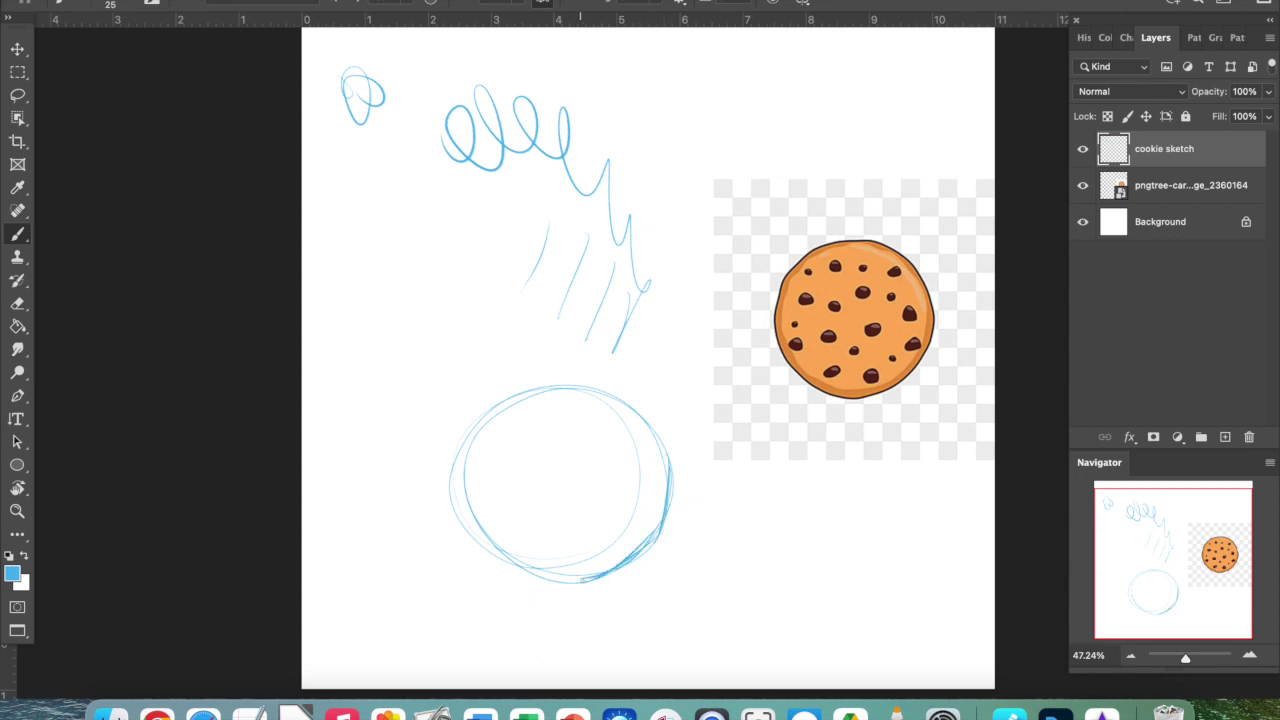
{"action": "left_click_drag", "start_coordinate": [500, 560], "coordinate": [472, 514]}
{"action": "mouse_move", "coordinate": [505, 410]}
{"action": "left_mouse_down"}
{"action": "mouse_move", "coordinate": [468, 495]}
{"action": "mouse_move", "coordinate": [586, 376]}
{"action": "mouse_move", "coordinate": [660, 418]}
{"action": "left_mouse_up"}
{"action": "left_click_drag", "start_coordinate": [588, 376], "coordinate": [656, 454]}
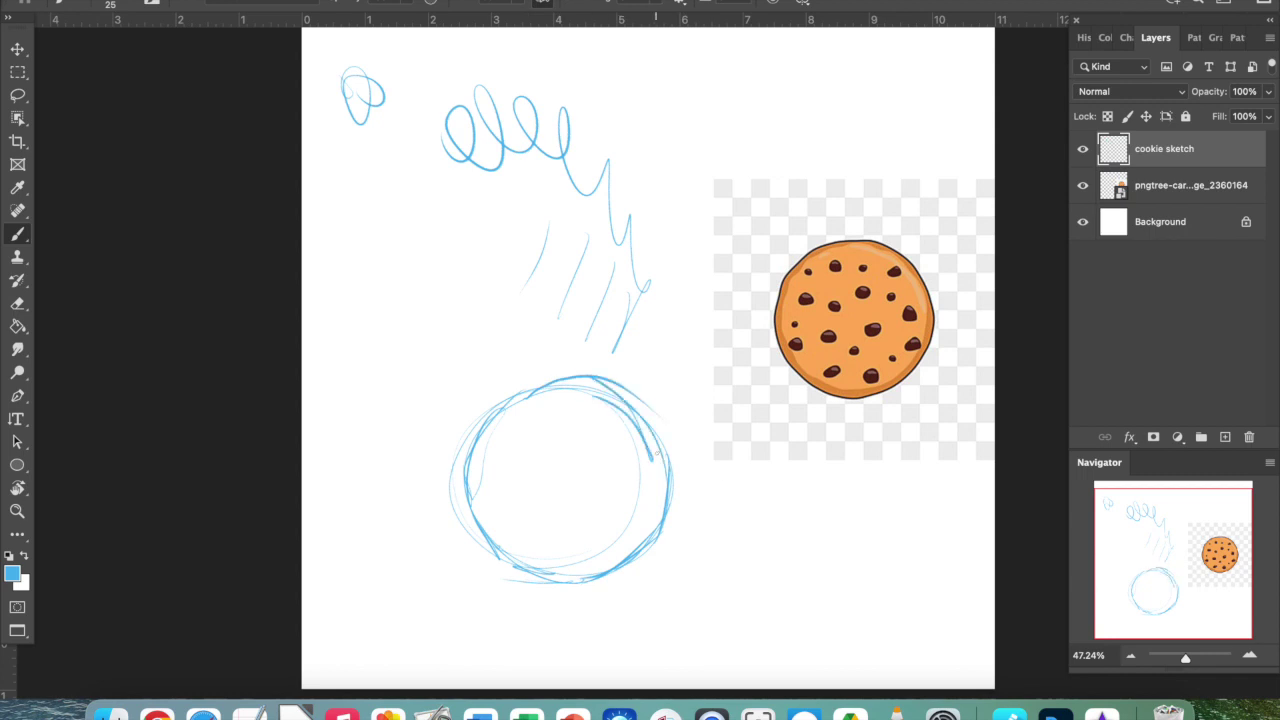
{"action": "left_click_drag", "start_coordinate": [538, 404], "coordinate": [578, 390]}
{"action": "left_click_drag", "start_coordinate": [607, 446], "coordinate": [530, 450]}
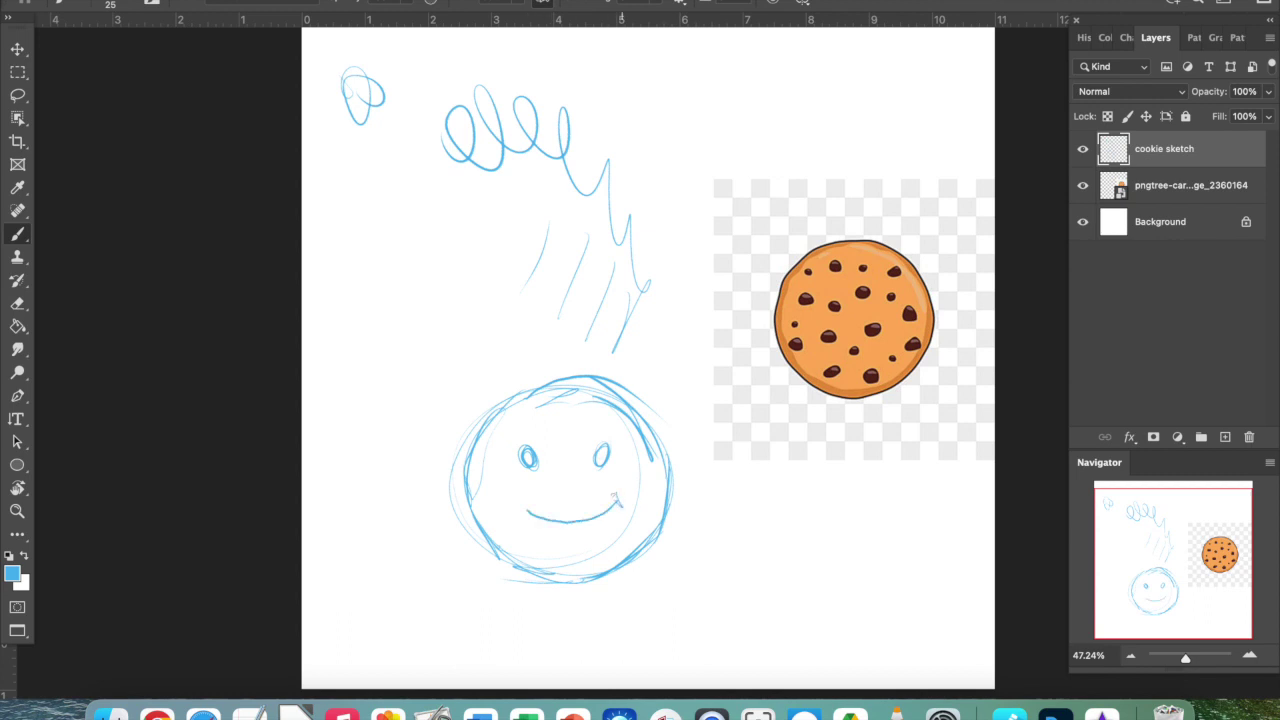
- Zoom in, thicken the right eye, fill the left eye blue, and retrace the smile's right half
{"action": "scroll", "coordinate": [602, 431], "scroll_direction": "up", "scroll_amount": 5}
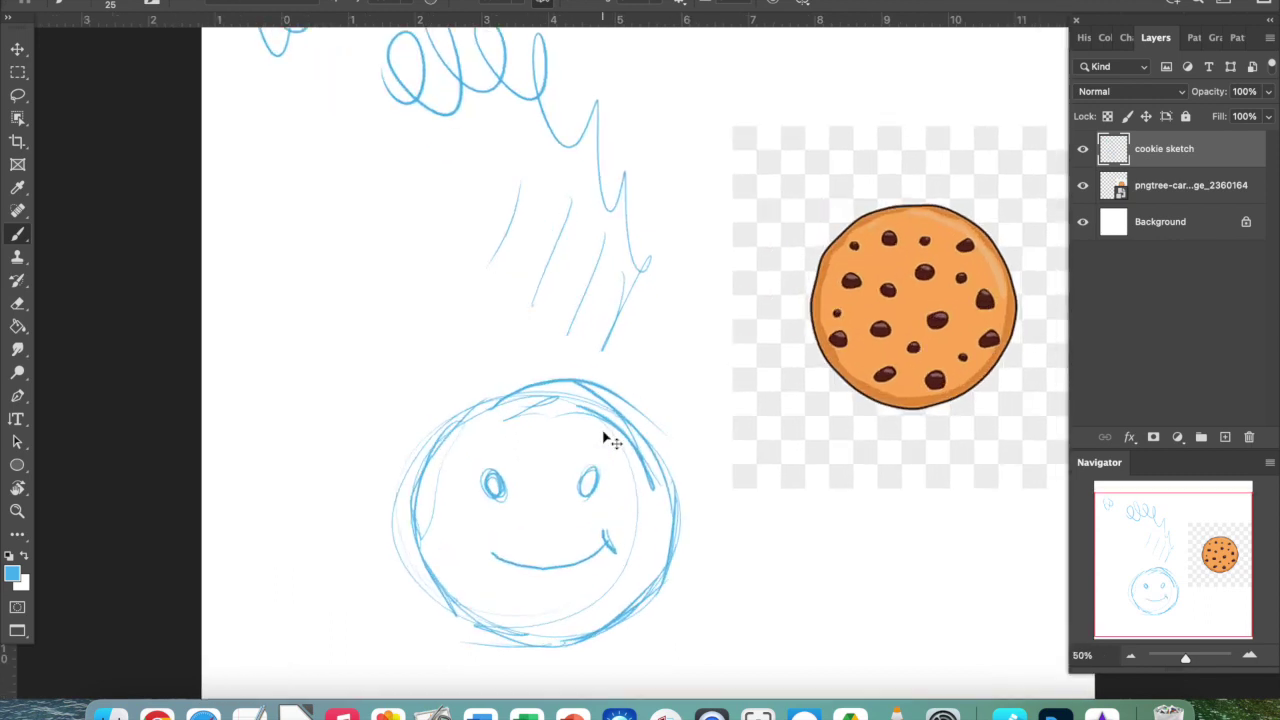
{"action": "left_click_drag", "start_coordinate": [1171, 559], "coordinate": [1155, 588]}
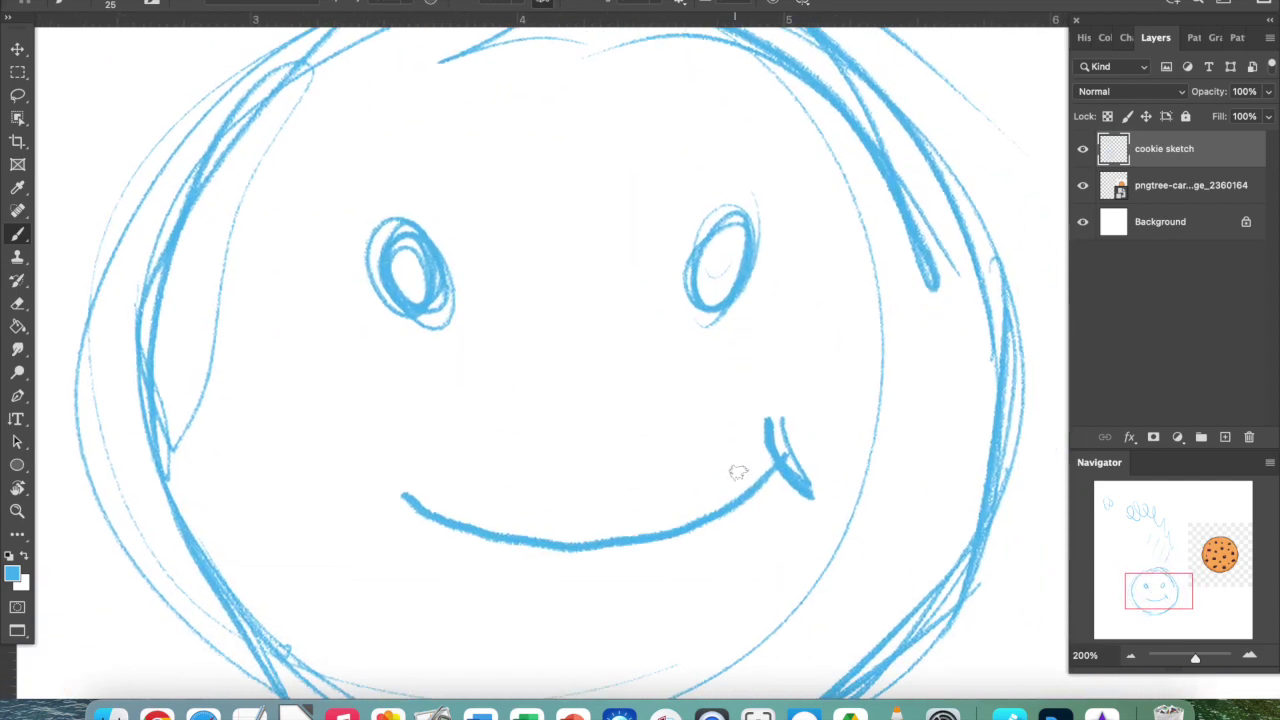
{"action": "mouse_move", "coordinate": [741, 262]}
{"action": "left_mouse_down"}
{"action": "mouse_move", "coordinate": [714, 237]}
{"action": "mouse_move", "coordinate": [701, 295]}
{"action": "mouse_move", "coordinate": [725, 297]}
{"action": "mouse_move", "coordinate": [756, 260]}
{"action": "mouse_move", "coordinate": [755, 232]}
{"action": "mouse_move", "coordinate": [760, 272]}
{"action": "mouse_move", "coordinate": [722, 288]}
{"action": "left_mouse_up"}
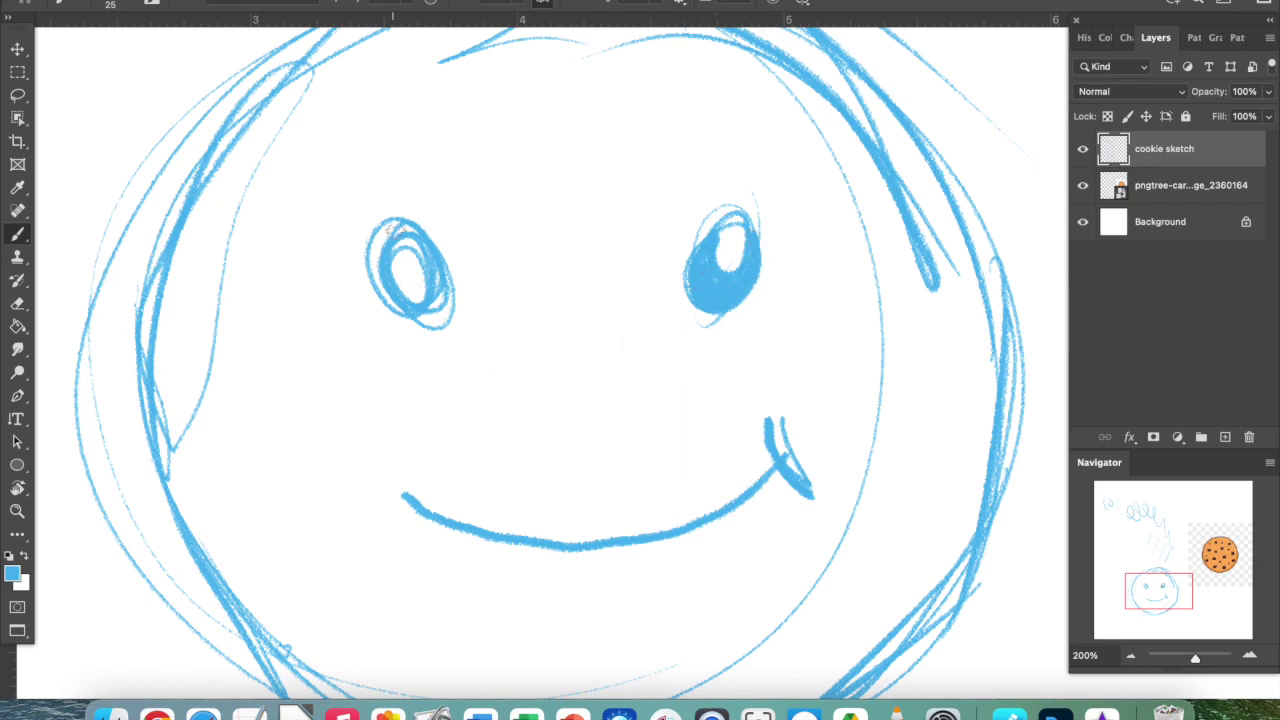
{"action": "mouse_move", "coordinate": [394, 230]}
{"action": "left_mouse_down"}
{"action": "mouse_move", "coordinate": [411, 318]}
{"action": "mouse_move", "coordinate": [430, 283]}
{"action": "mouse_move", "coordinate": [410, 232]}
{"action": "mouse_move", "coordinate": [416, 278]}
{"action": "mouse_move", "coordinate": [400, 262]}
{"action": "mouse_move", "coordinate": [414, 290]}
{"action": "left_mouse_up"}
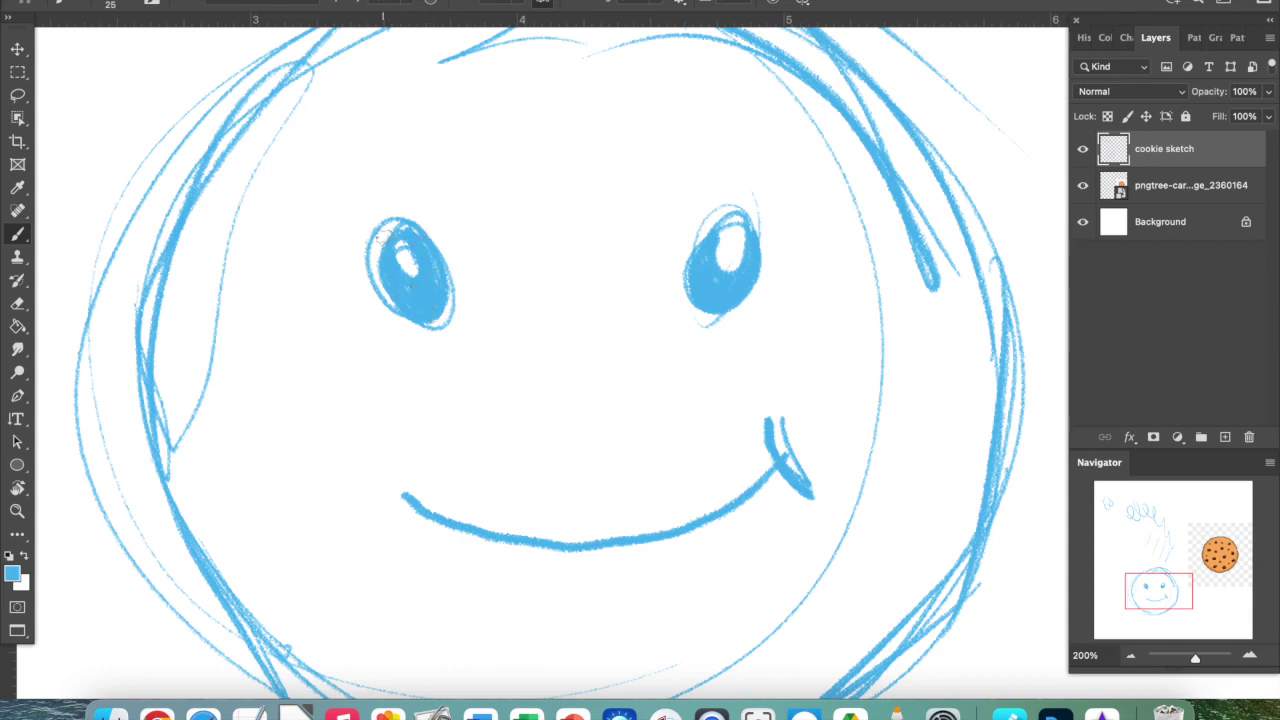
{"action": "left_click_drag", "start_coordinate": [396, 305], "coordinate": [405, 318]}
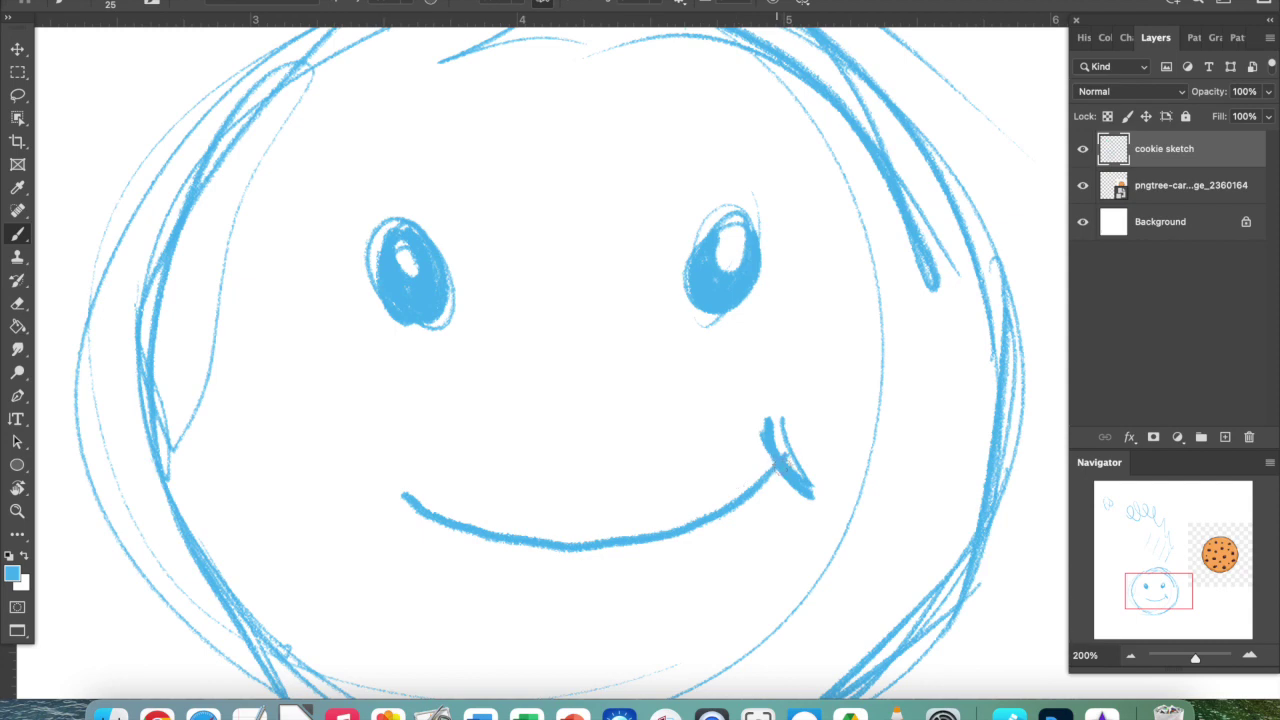
{"action": "left_click_drag", "start_coordinate": [776, 468], "coordinate": [656, 527]}
{"action": "left_click", "coordinate": [17, 326]}
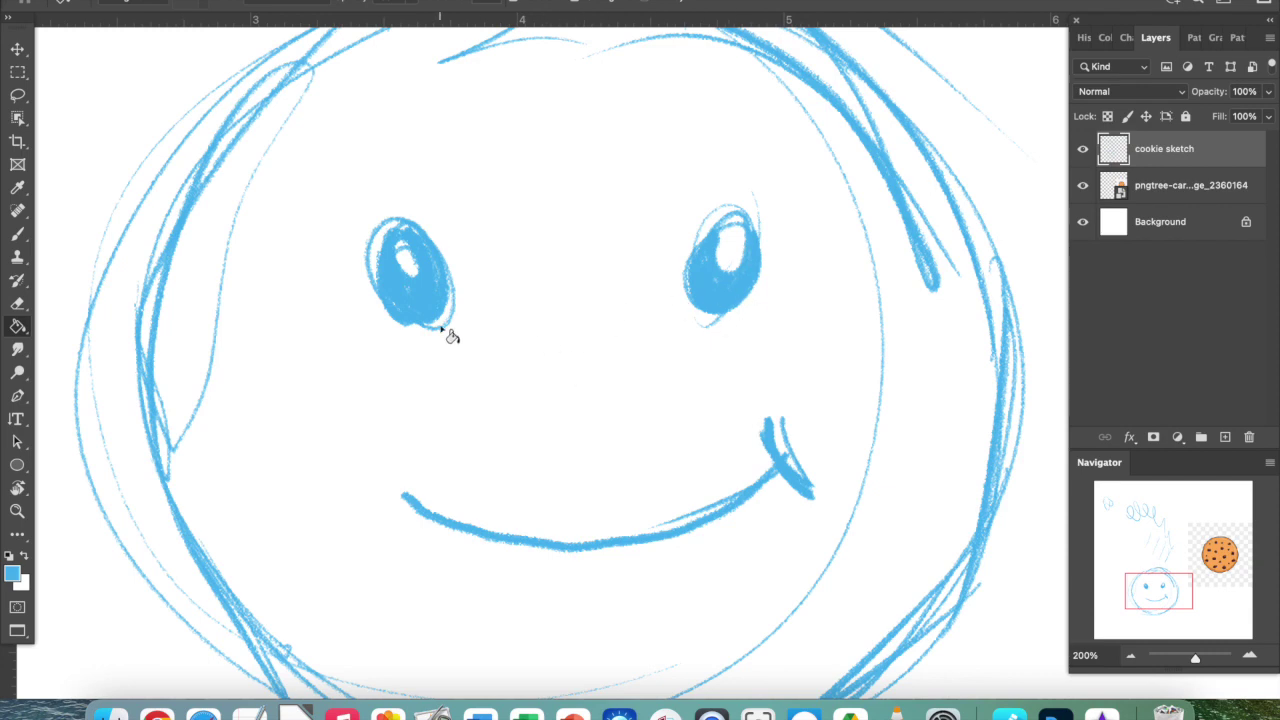
- Erase stray inner strokes with an eraser enlarged to 90, then sketch a small chip on the right
{"action": "left_click", "coordinate": [17, 303]}
{"action": "mouse_move", "coordinate": [908, 268]}
{"action": "left_mouse_down"}
{"action": "mouse_move", "coordinate": [882, 317]}
{"action": "mouse_move", "coordinate": [871, 257]}
{"action": "mouse_move", "coordinate": [809, 122]}
{"action": "mouse_move", "coordinate": [924, 311]}
{"action": "mouse_move", "coordinate": [800, 95]}
{"action": "mouse_move", "coordinate": [748, 57]}
{"action": "mouse_move", "coordinate": [851, 249]}
{"action": "mouse_move", "coordinate": [874, 398]}
{"action": "mouse_move", "coordinate": [870, 458]}
{"action": "mouse_move", "coordinate": [826, 581]}
{"action": "mouse_move", "coordinate": [719, 669]}
{"action": "left_mouse_up"}
{"action": "key", "text": "bracketright"}
{"action": "key", "text": "bracketright"}
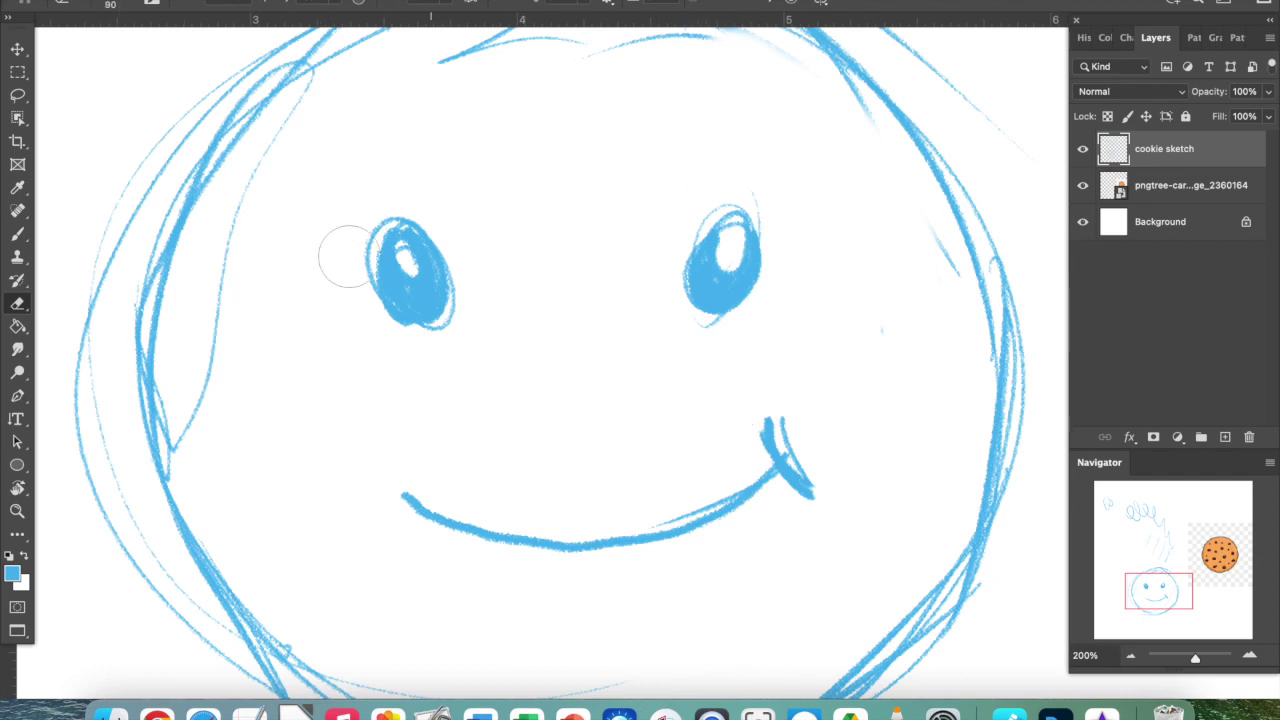
{"action": "mouse_move", "coordinate": [234, 266]}
{"action": "left_mouse_down"}
{"action": "mouse_move", "coordinate": [220, 385]}
{"action": "mouse_move", "coordinate": [237, 266]}
{"action": "left_mouse_up"}
{"action": "left_click_drag", "start_coordinate": [185, 445], "coordinate": [214, 420]}
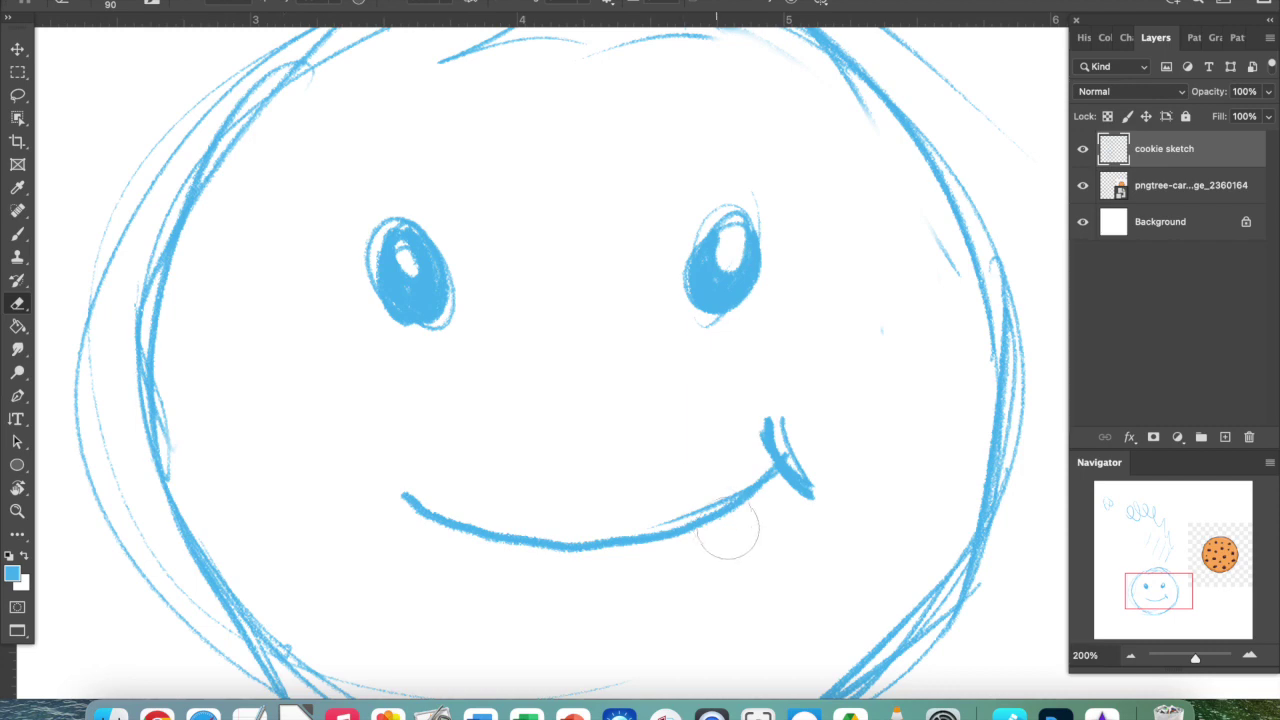
{"action": "key", "text": "b"}
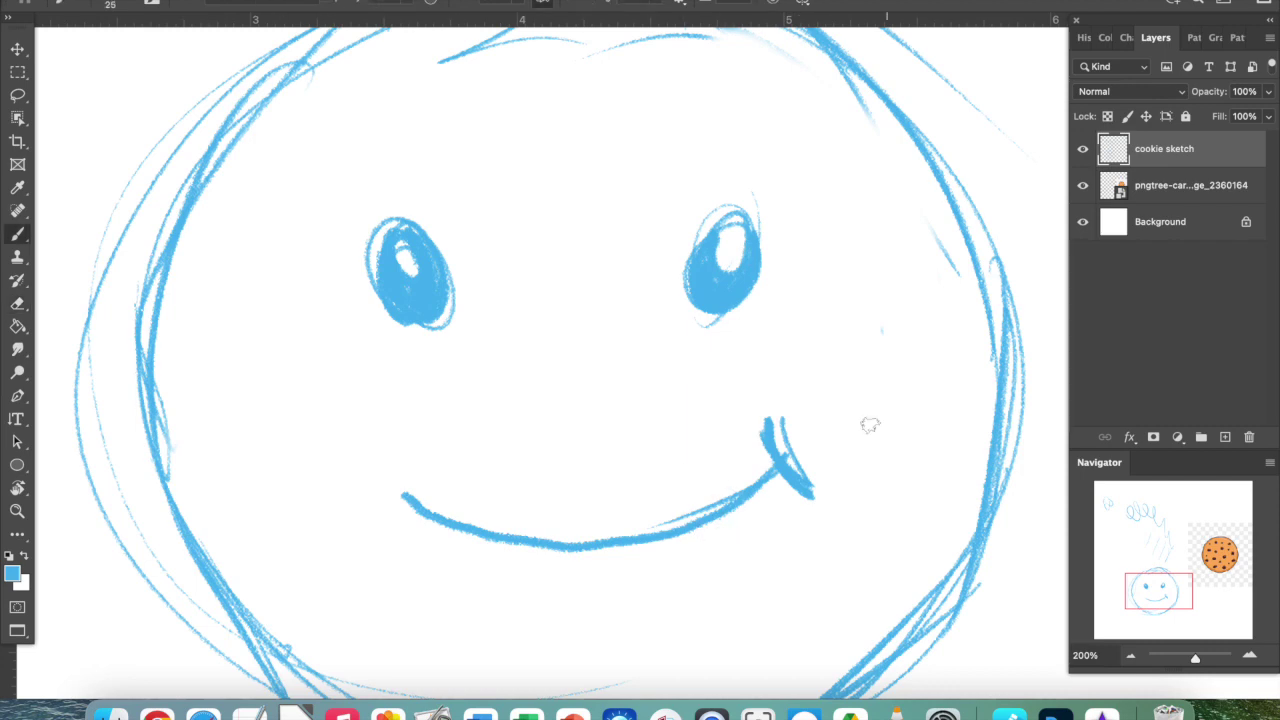
{"action": "mouse_move", "coordinate": [907, 307]}
{"action": "left_mouse_down"}
{"action": "mouse_move", "coordinate": [889, 371]}
{"action": "mouse_move", "coordinate": [882, 328]}
{"action": "mouse_move", "coordinate": [940, 310]}
{"action": "mouse_move", "coordinate": [925, 336]}
{"action": "mouse_move", "coordinate": [925, 316]}
{"action": "mouse_move", "coordinate": [902, 322]}
{"action": "mouse_move", "coordinate": [921, 348]}
{"action": "left_mouse_up"}
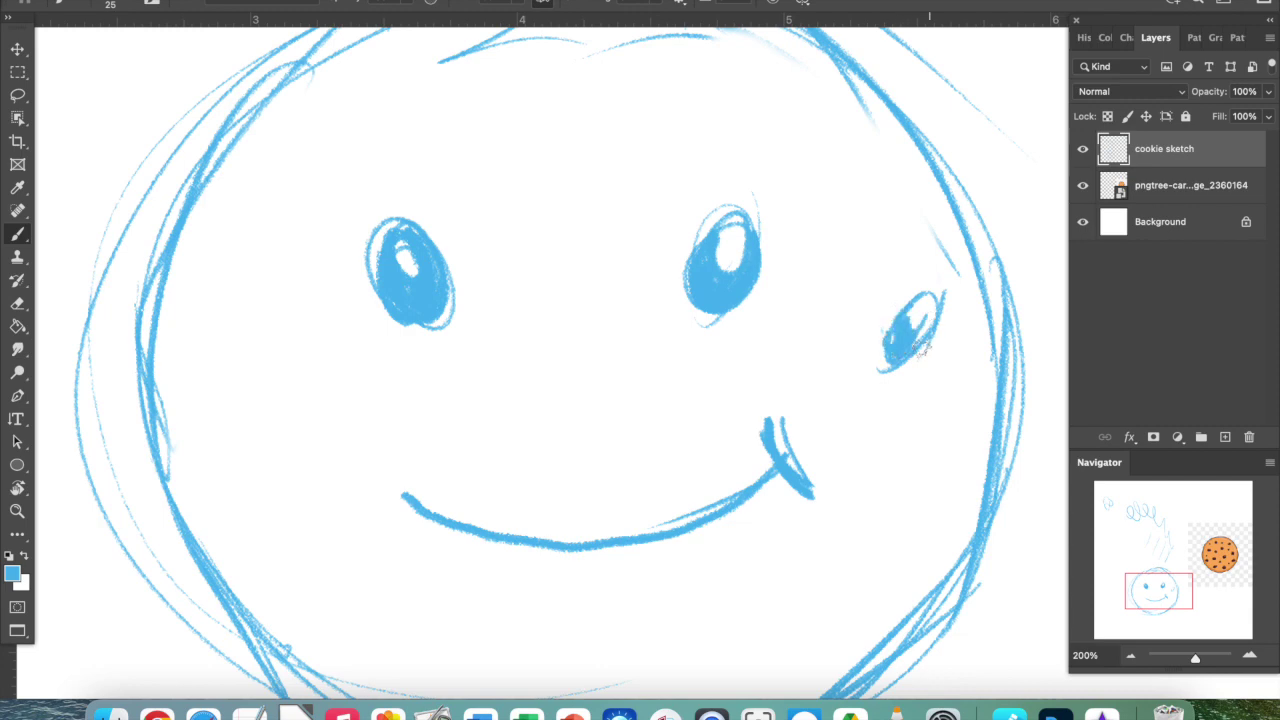
- Zoom out and draw filled chocolate chunks below and to the left of the mouth
{"action": "scroll", "coordinate": [855, 632], "scroll_direction": "down", "scroll_amount": 5}
{"action": "scroll", "coordinate": [855, 632], "scroll_direction": "right", "scroll_amount": 2}
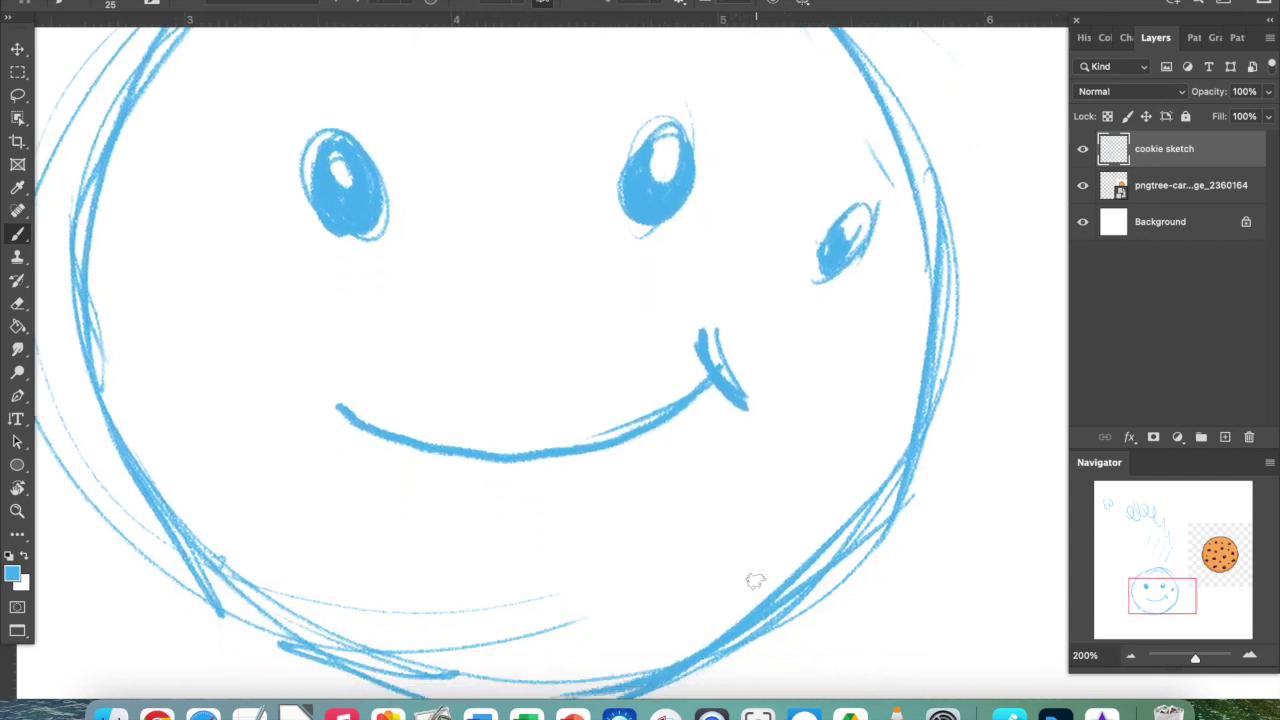
{"action": "key", "text": "super+minus"}
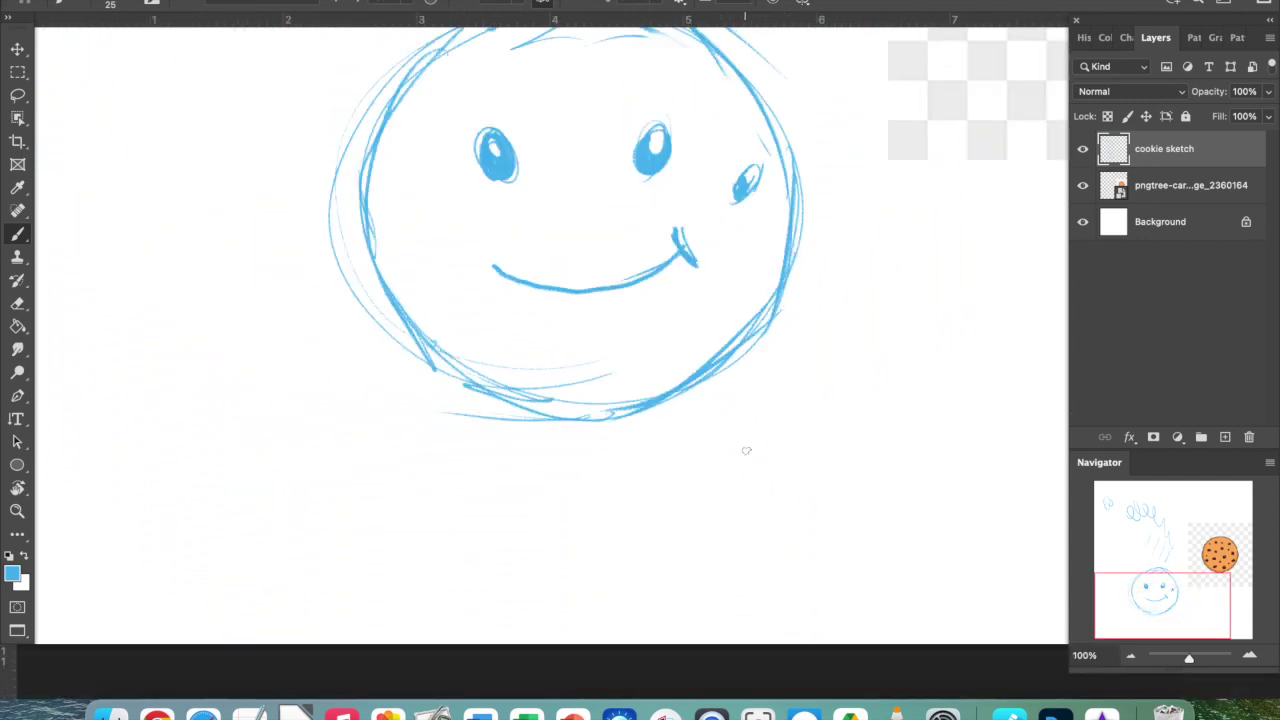
{"action": "scroll", "coordinate": [746, 450], "scroll_direction": "up", "scroll_amount": 5}
{"action": "scroll", "coordinate": [746, 450], "scroll_direction": "right", "scroll_amount": 4}
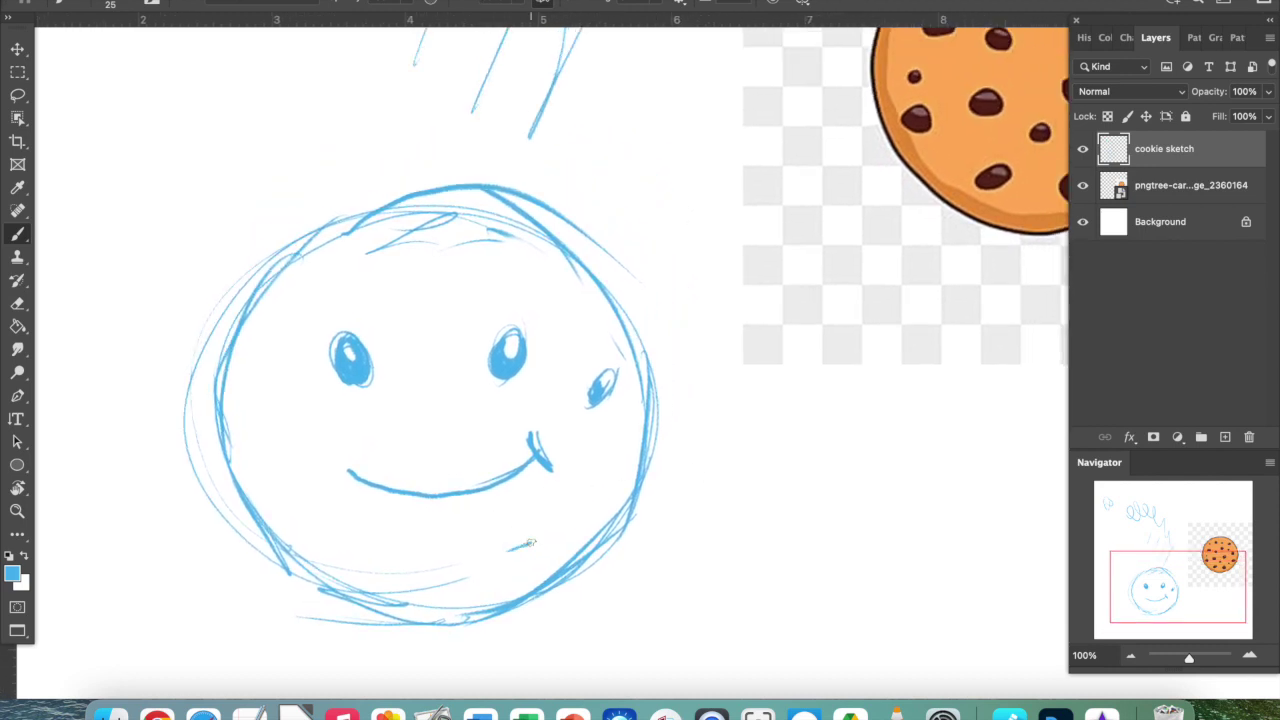
{"action": "mouse_move", "coordinate": [531, 542]}
{"action": "left_mouse_down"}
{"action": "mouse_move", "coordinate": [457, 571]}
{"action": "mouse_move", "coordinate": [504, 565]}
{"action": "left_mouse_up"}
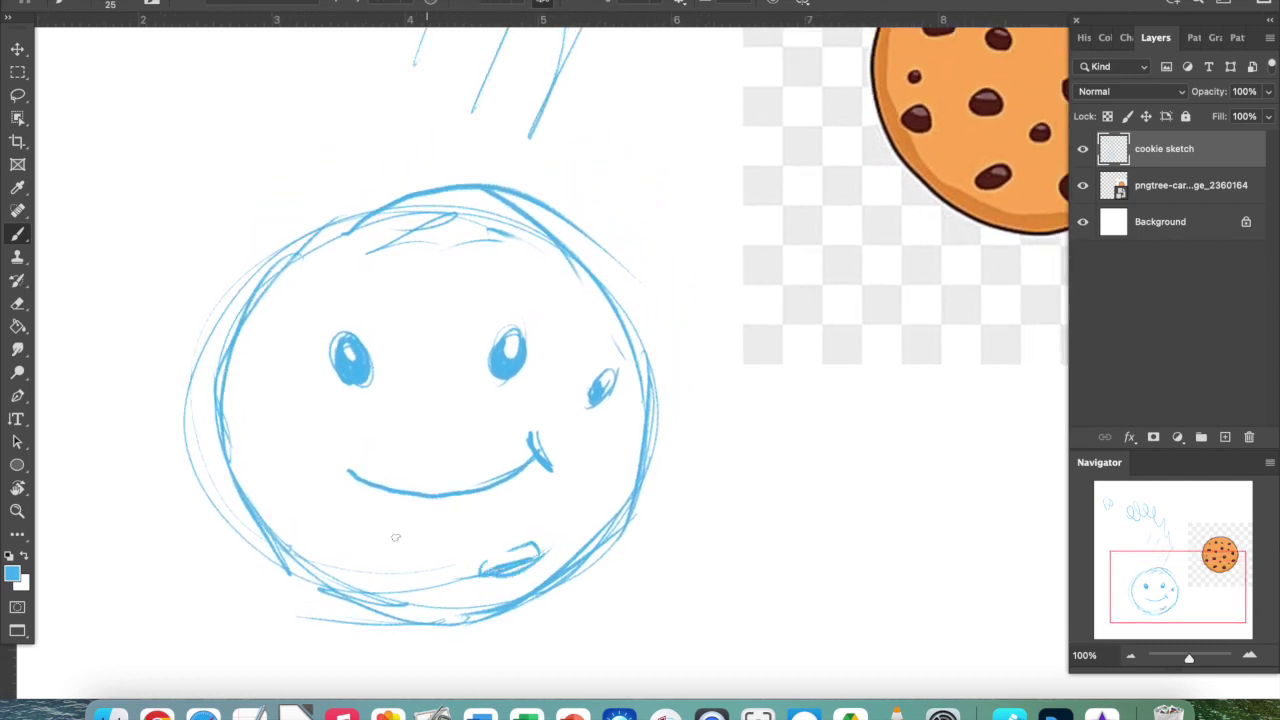
{"action": "left_click_drag", "start_coordinate": [266, 494], "coordinate": [322, 517]}
{"action": "left_click_drag", "start_coordinate": [268, 486], "coordinate": [304, 522]}
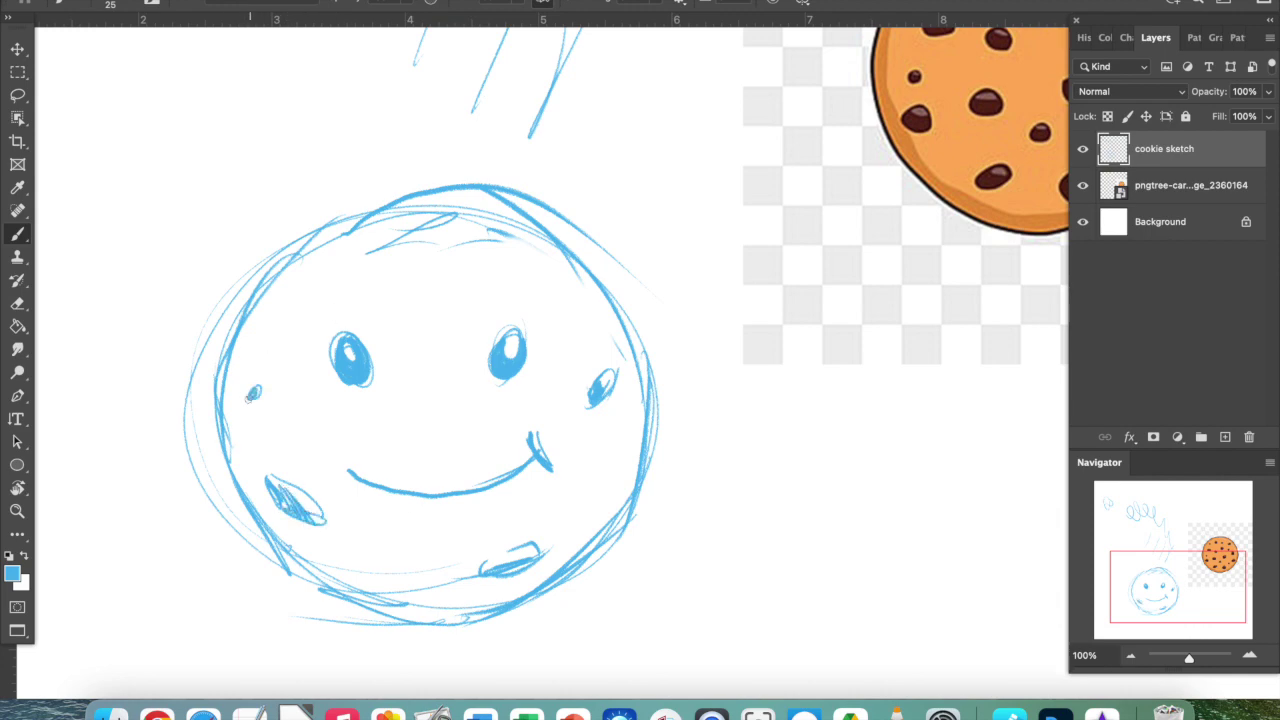
- Add chunks at the upper left, above the right eye, and on the right edge, then zoom to 50%
{"action": "mouse_move", "coordinate": [338, 262]}
{"action": "left_mouse_down"}
{"action": "mouse_move", "coordinate": [380, 242]}
{"action": "mouse_move", "coordinate": [310, 300]}
{"action": "mouse_move", "coordinate": [380, 256]}
{"action": "mouse_move", "coordinate": [320, 295]}
{"action": "mouse_move", "coordinate": [356, 256]}
{"action": "left_mouse_up"}
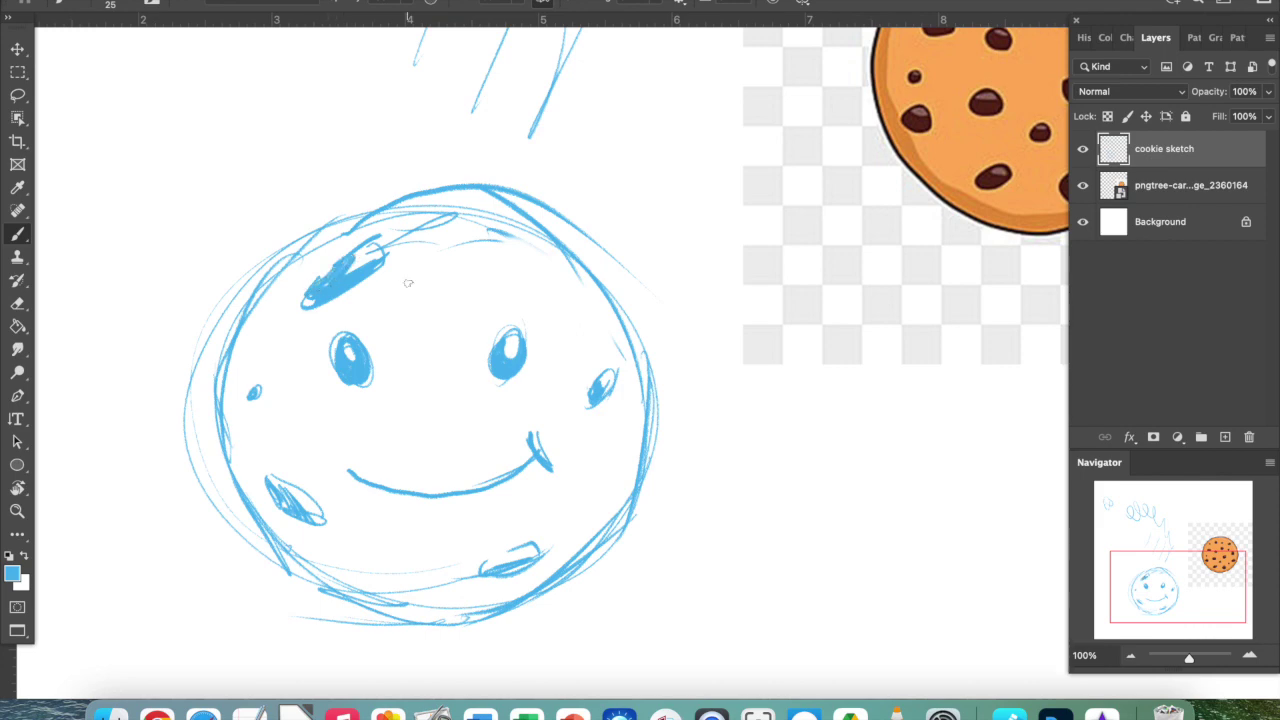
{"action": "mouse_move", "coordinate": [473, 260]}
{"action": "left_mouse_down"}
{"action": "mouse_move", "coordinate": [518, 267]}
{"action": "mouse_move", "coordinate": [533, 300]}
{"action": "mouse_move", "coordinate": [476, 293]}
{"action": "mouse_move", "coordinate": [472, 281]}
{"action": "mouse_move", "coordinate": [530, 288]}
{"action": "left_mouse_up"}
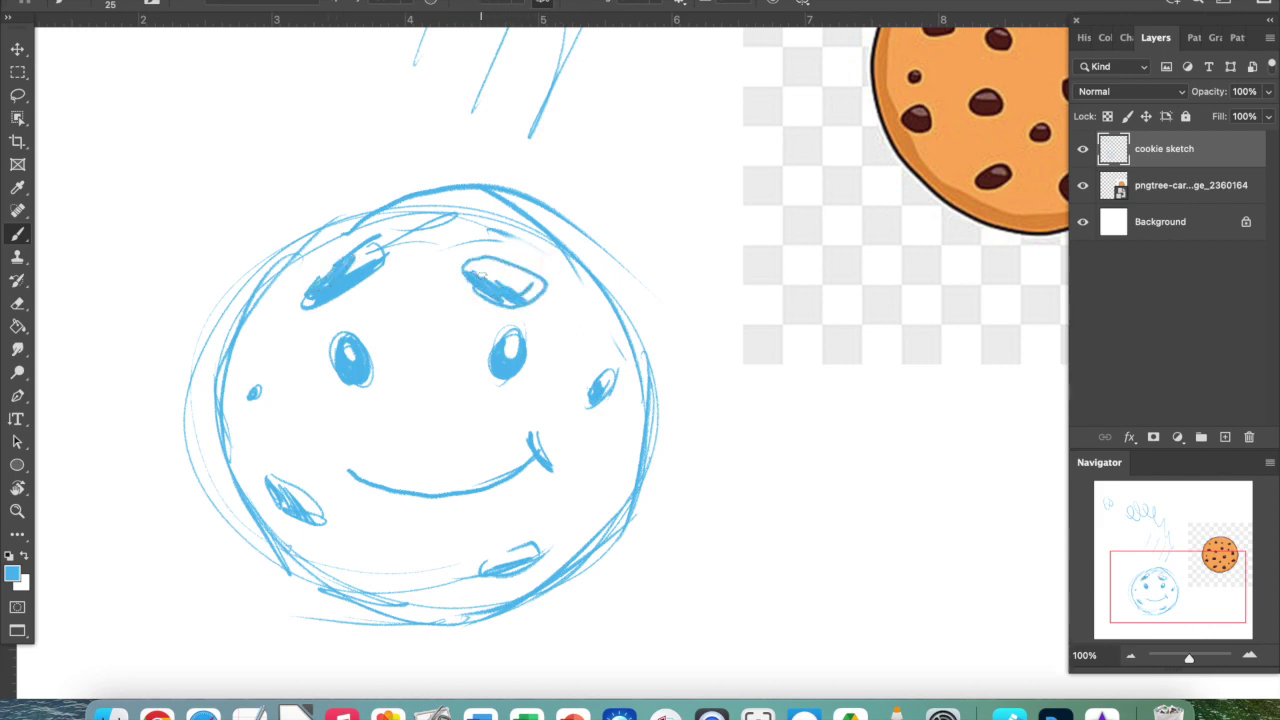
{"action": "scroll", "coordinate": [594, 476], "scroll_direction": "up", "scroll_amount": 3}
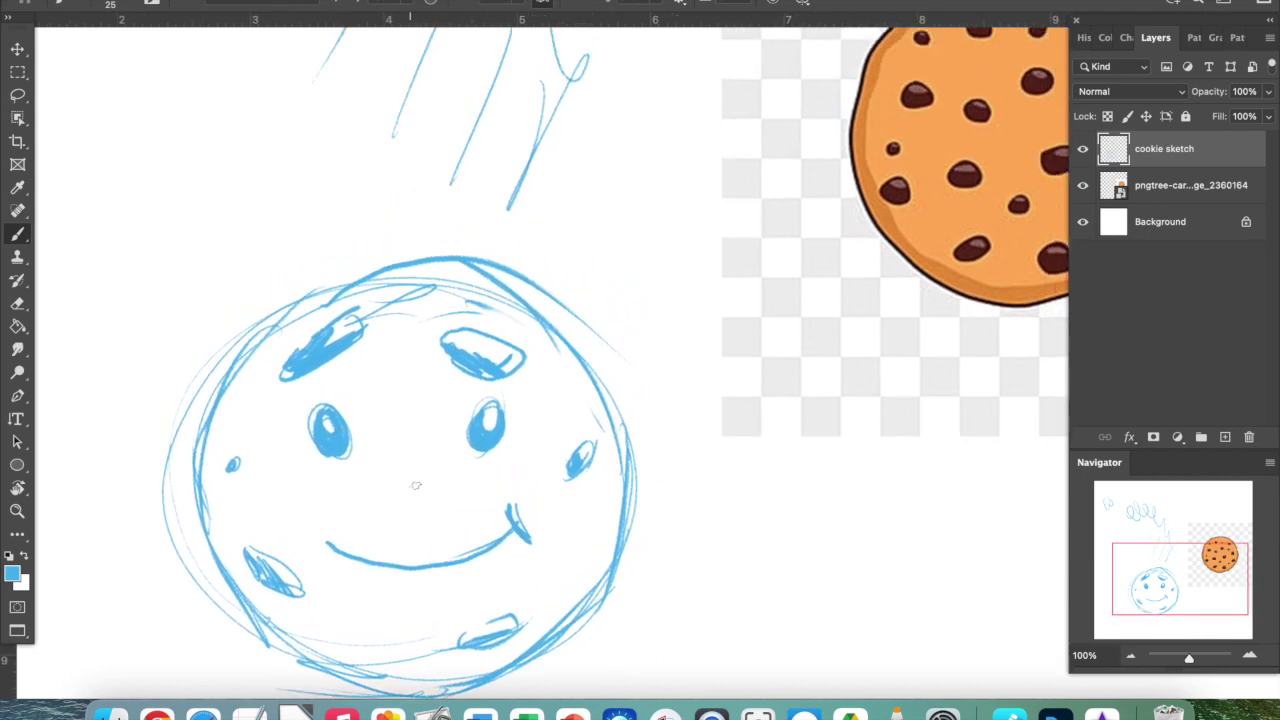
{"action": "left_click_drag", "start_coordinate": [612, 548], "coordinate": [576, 589]}
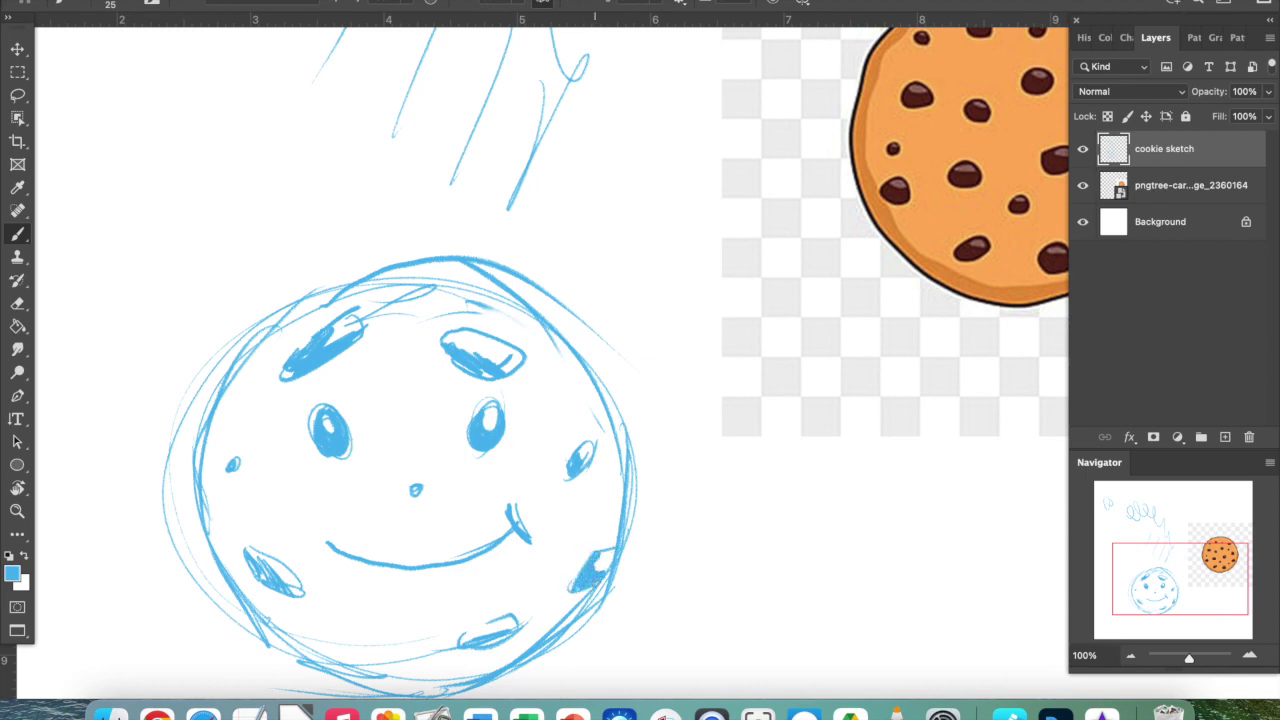
{"action": "scroll", "coordinate": [596, 583], "scroll_direction": "down", "scroll_amount": 2}
{"action": "scroll", "coordinate": [596, 583], "scroll_direction": "left", "scroll_amount": 2}
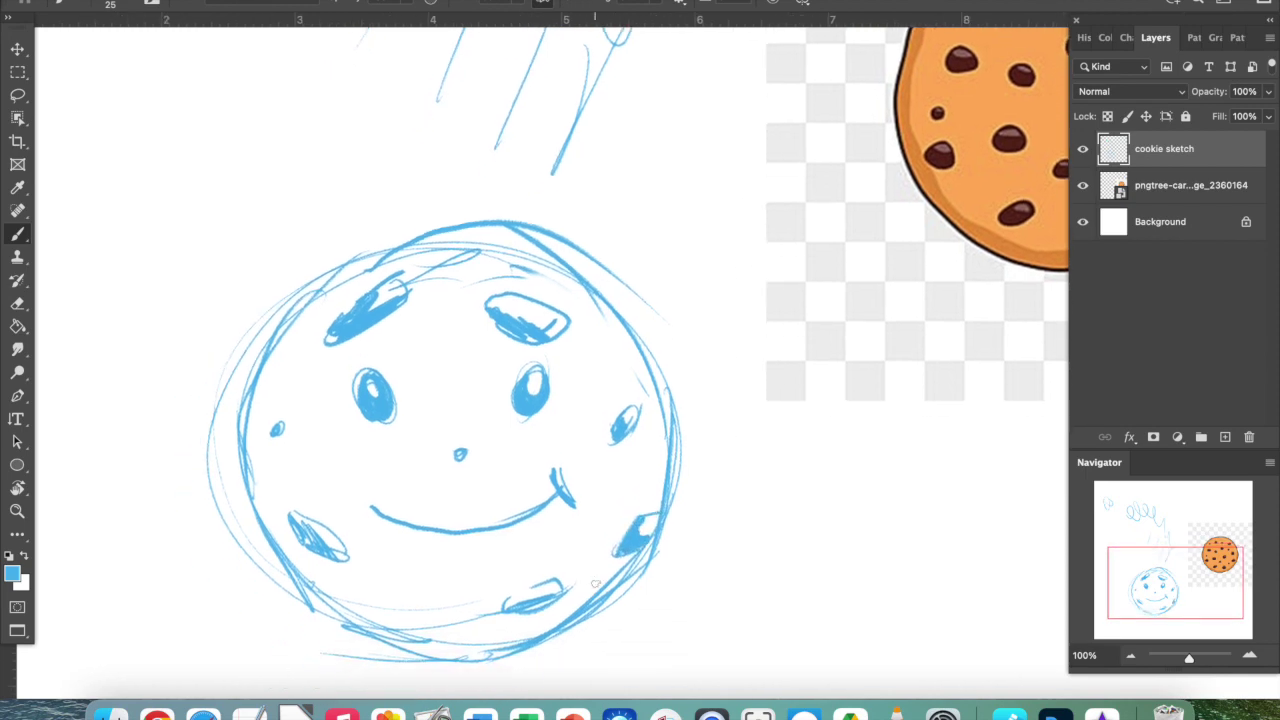
{"action": "key", "text": "super+minus"}
{"action": "key", "text": "super+minus"}
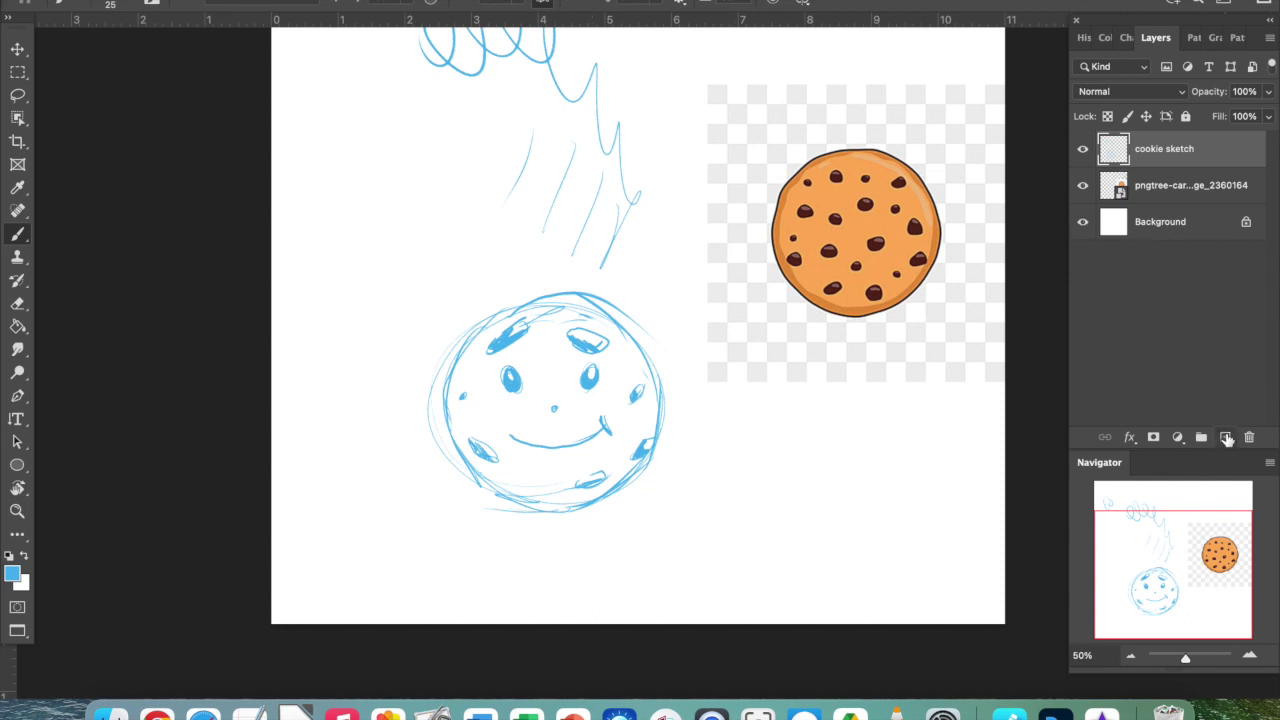
{"action": "left_click", "coordinate": [1226, 438]}
- Name the new layer 'line art' and fade the cookie sketch layer to 48% opacity
{"action": "type", "text": "line art"}
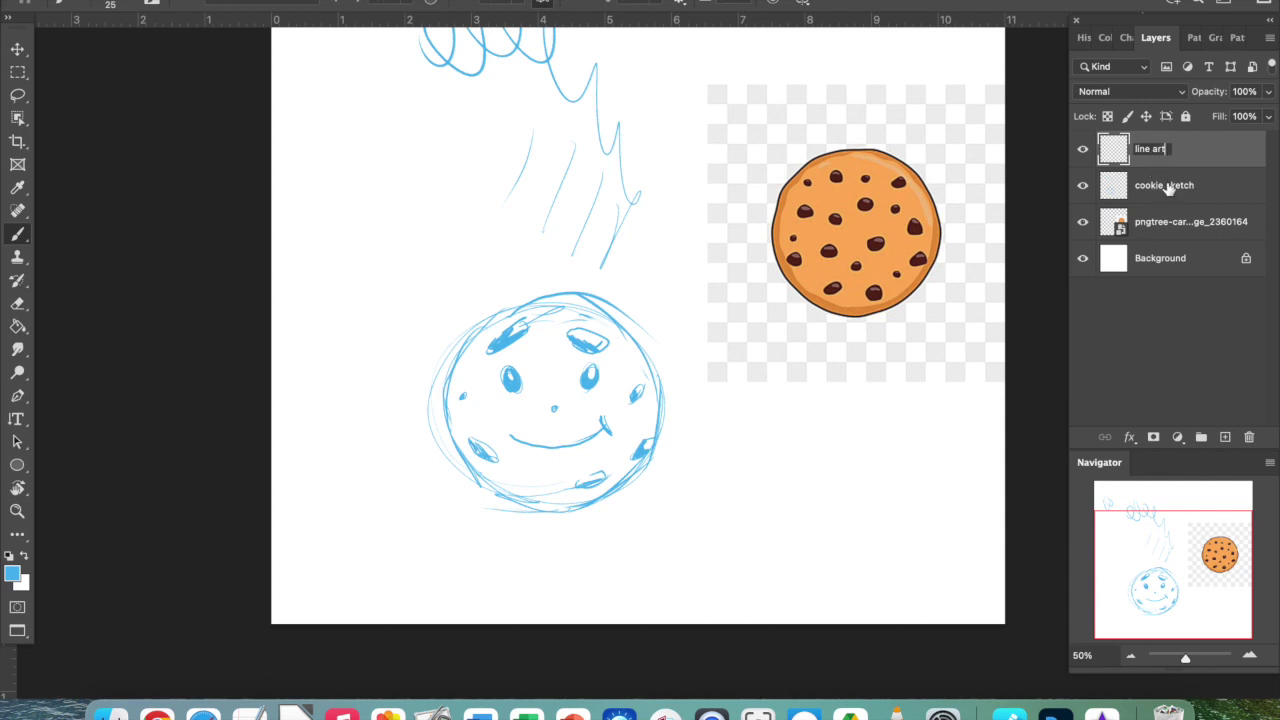
{"action": "left_click", "coordinate": [1168, 188]}
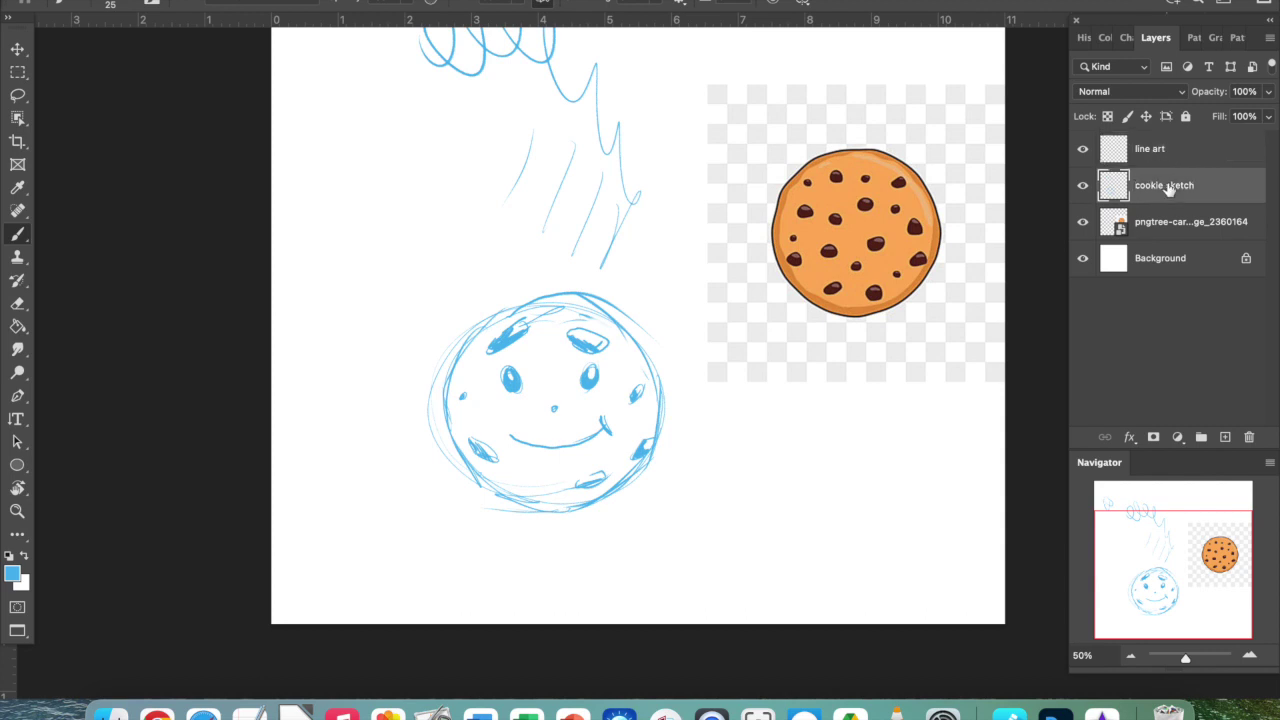
{"action": "left_click_drag", "start_coordinate": [1270, 94], "coordinate": [1224, 112]}
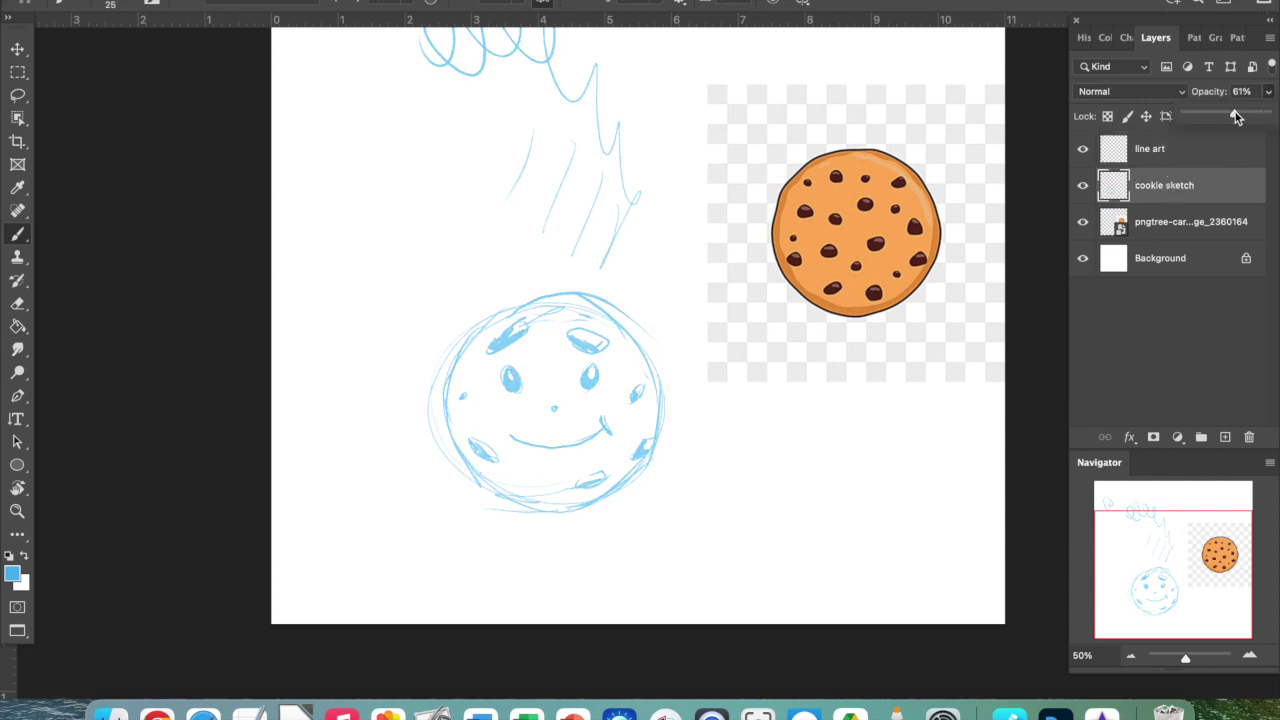
{"action": "left_click", "coordinate": [1178, 152]}
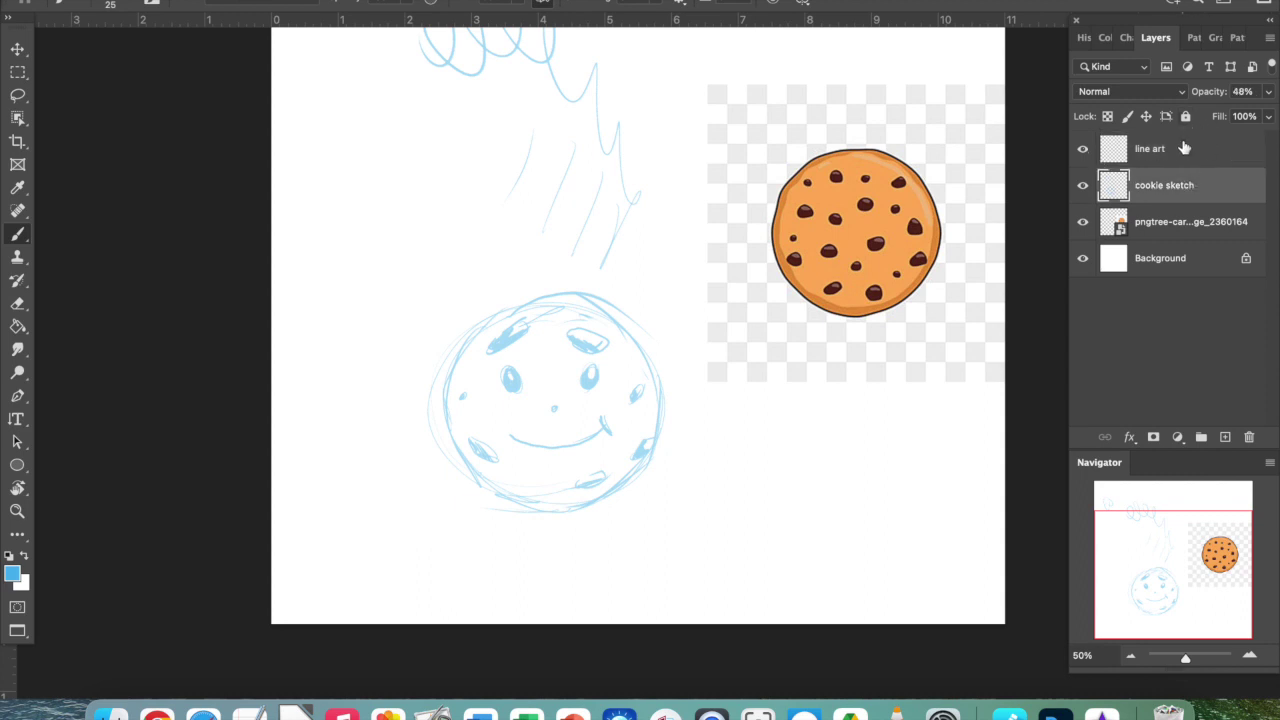
- Make line art the working layer and zoom in on the cookie sketch
{"action": "left_click", "coordinate": [1082, 190]}
{"action": "left_click", "coordinate": [1082, 190]}
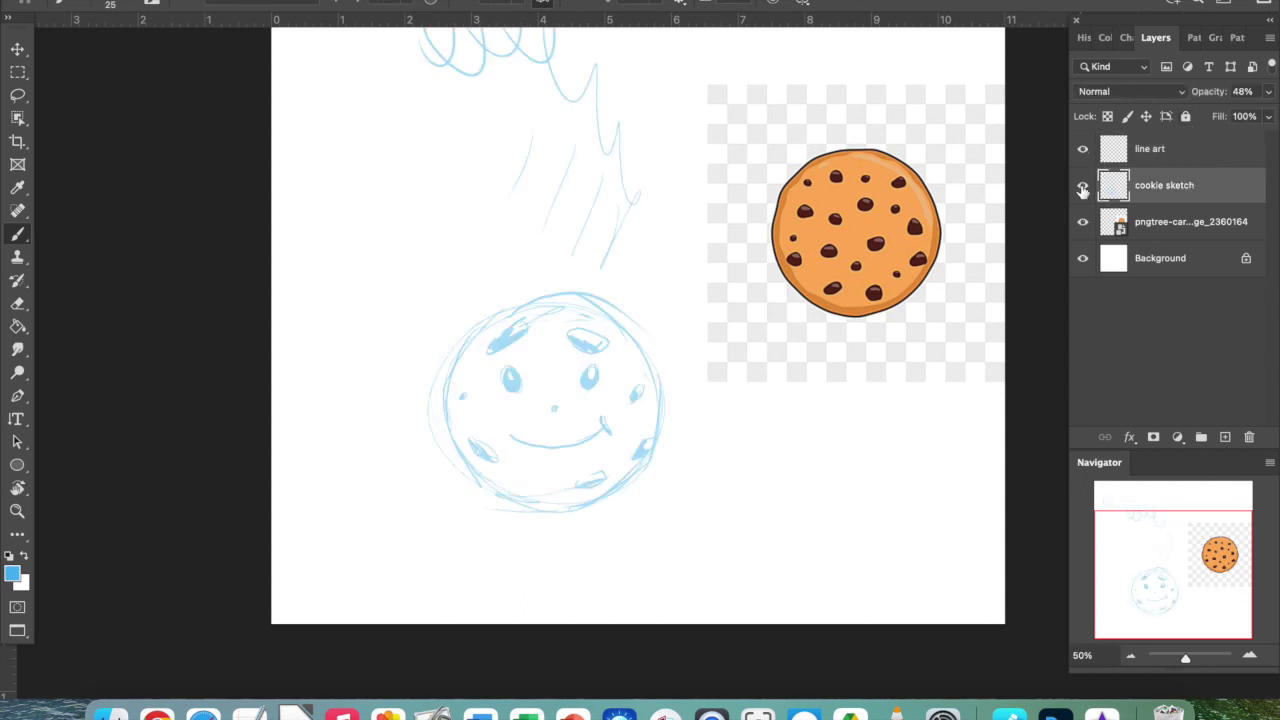
{"action": "left_click", "coordinate": [1175, 150]}
{"action": "scroll", "coordinate": [545, 510], "scroll_direction": "down", "scroll_amount": 3}
{"action": "scroll", "coordinate": [545, 510], "scroll_direction": "left", "scroll_amount": 4}
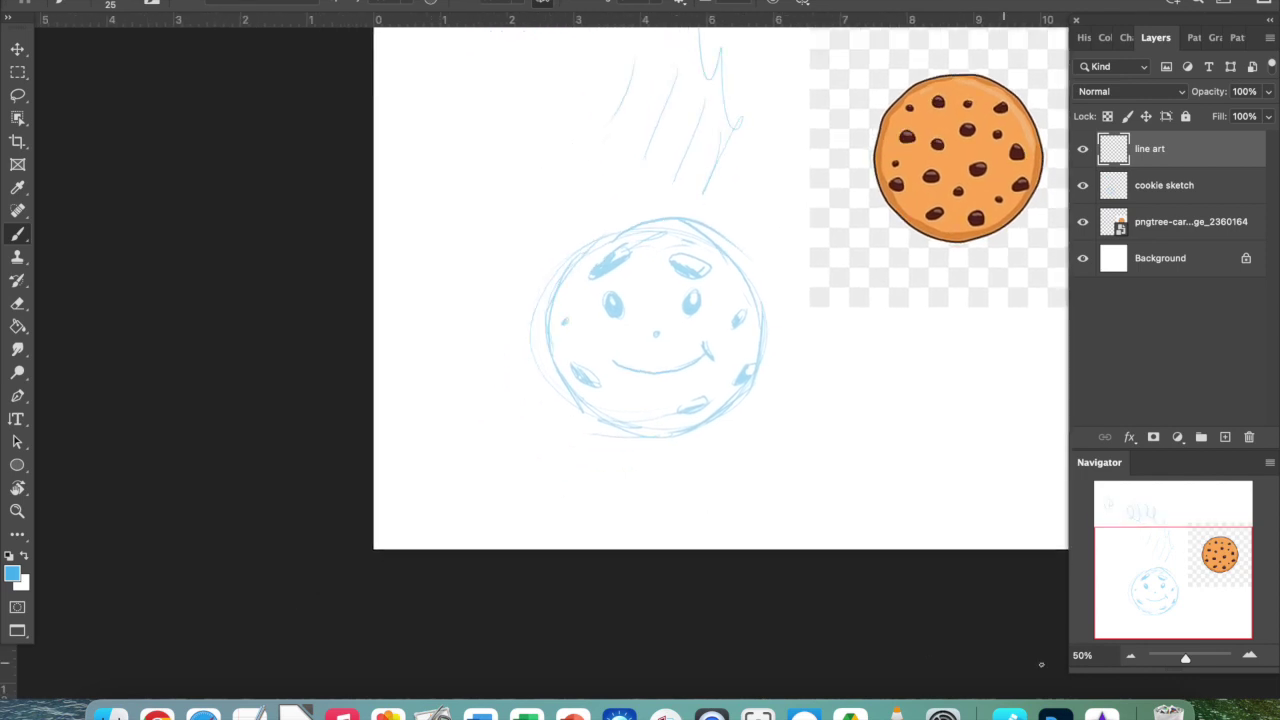
{"action": "left_click_drag", "start_coordinate": [1185, 662], "coordinate": [1190, 663]}
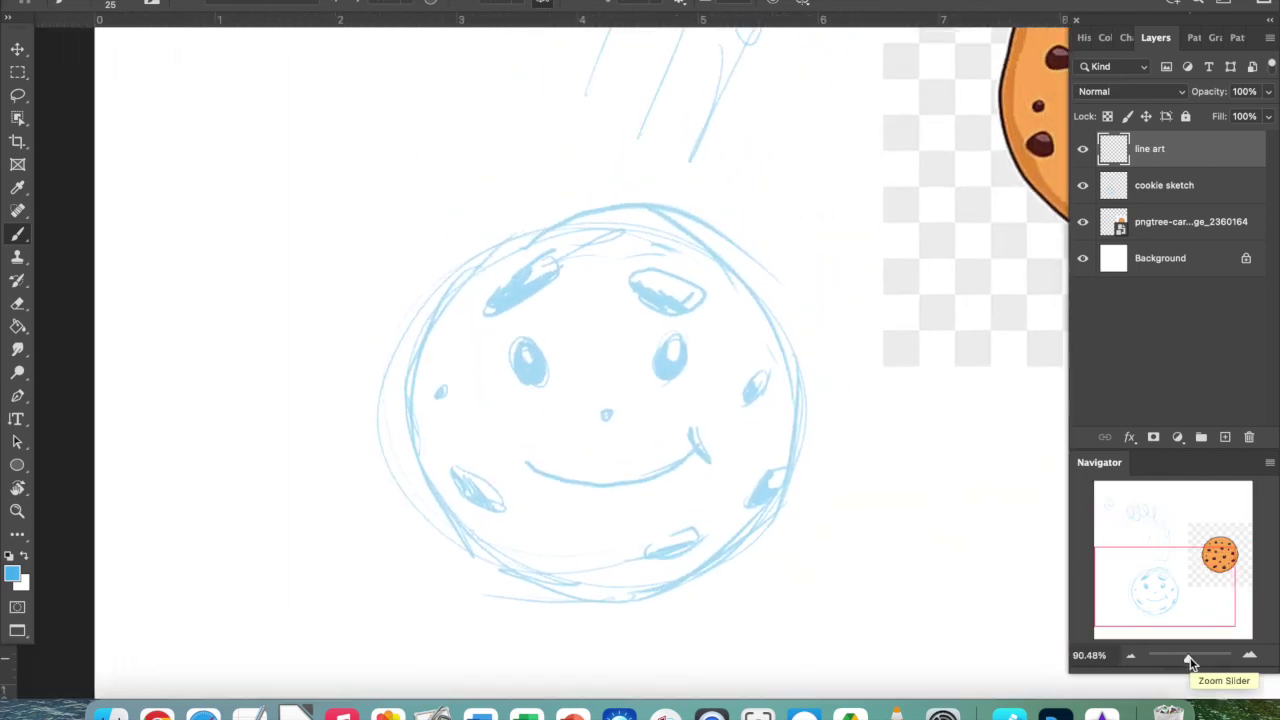
- Set the foreground colour to black and choose the Hard Round Pressure Size brush from General Brushes
{"action": "left_click", "coordinate": [12, 573]}
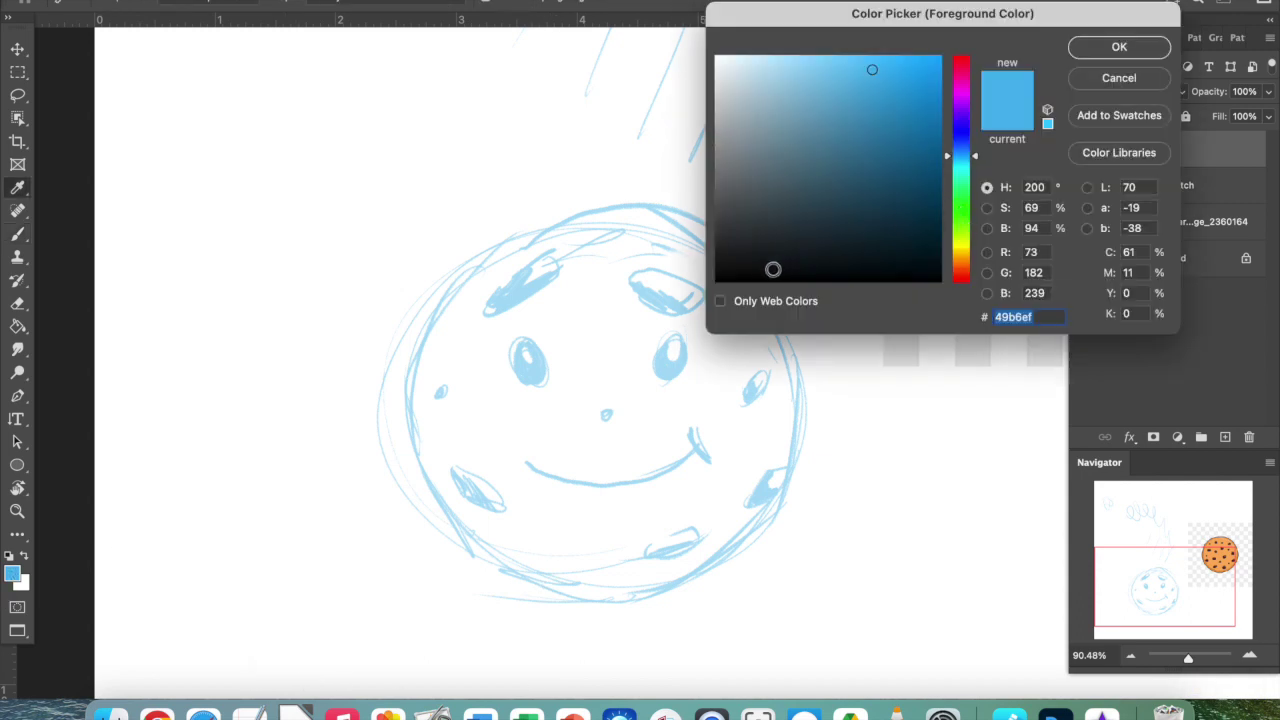
{"action": "left_click", "coordinate": [742, 272]}
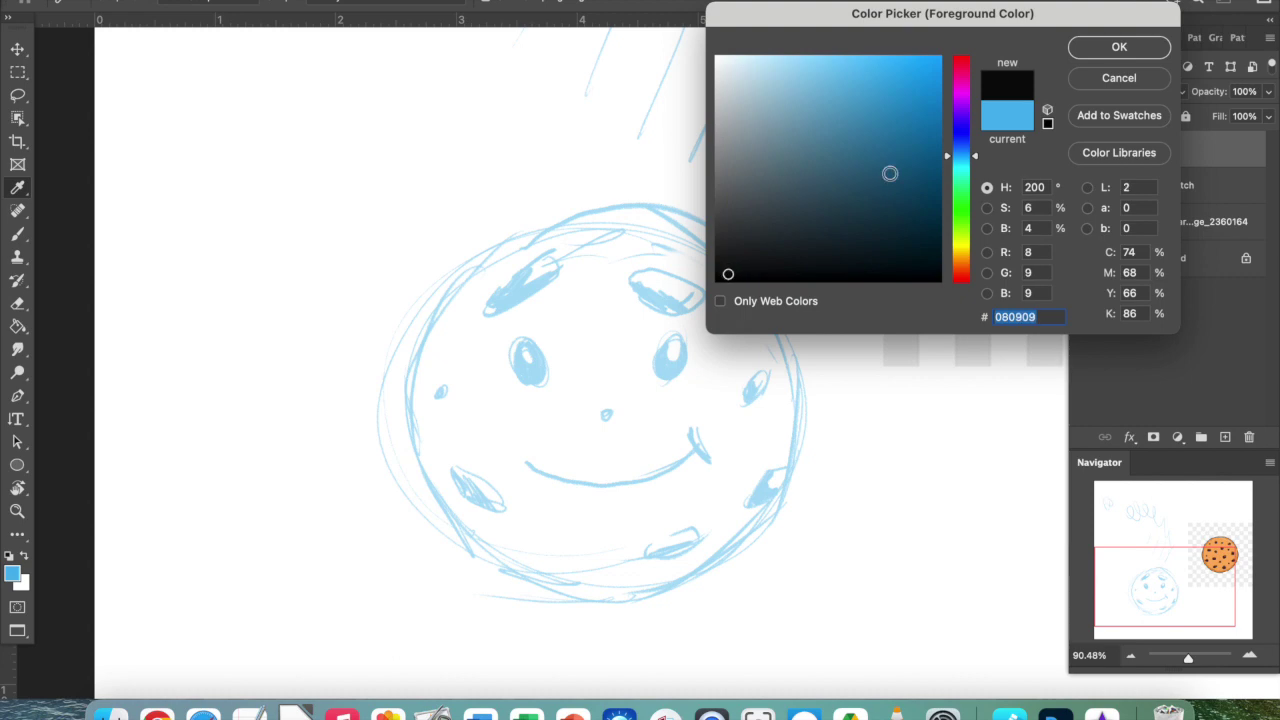
{"action": "left_click", "coordinate": [1085, 48]}
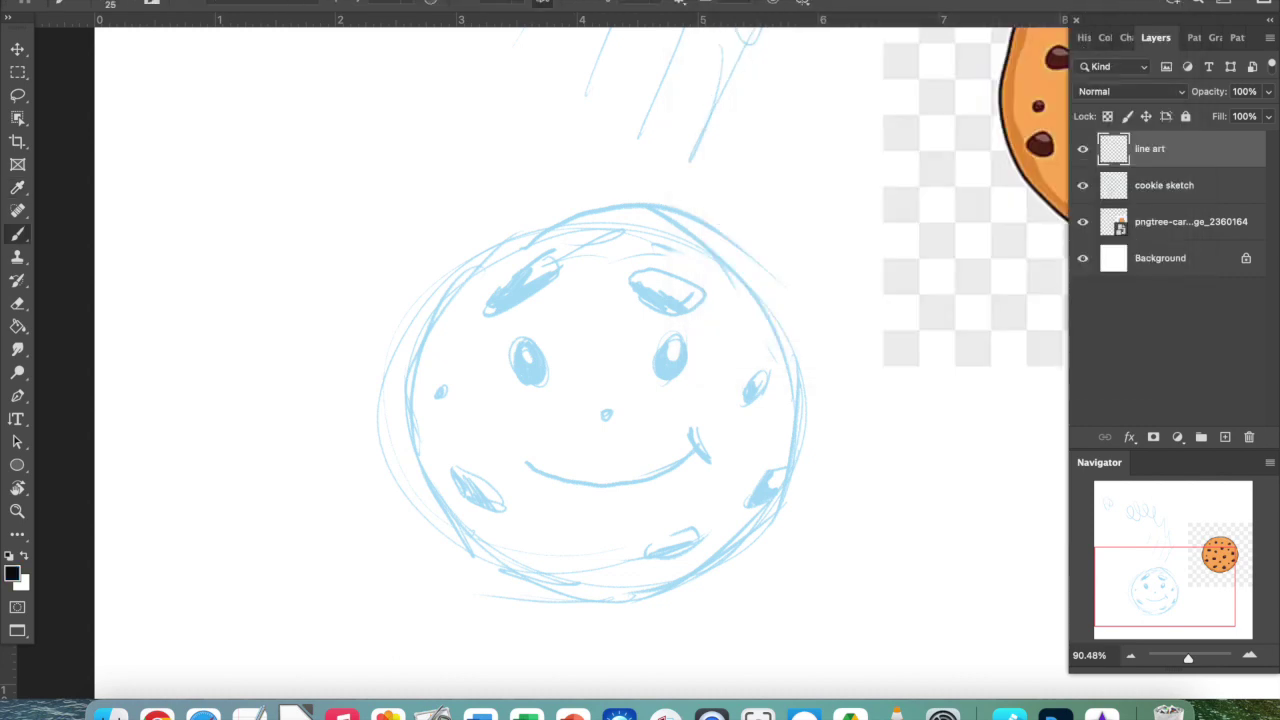
{"action": "left_click", "coordinate": [125, 3]}
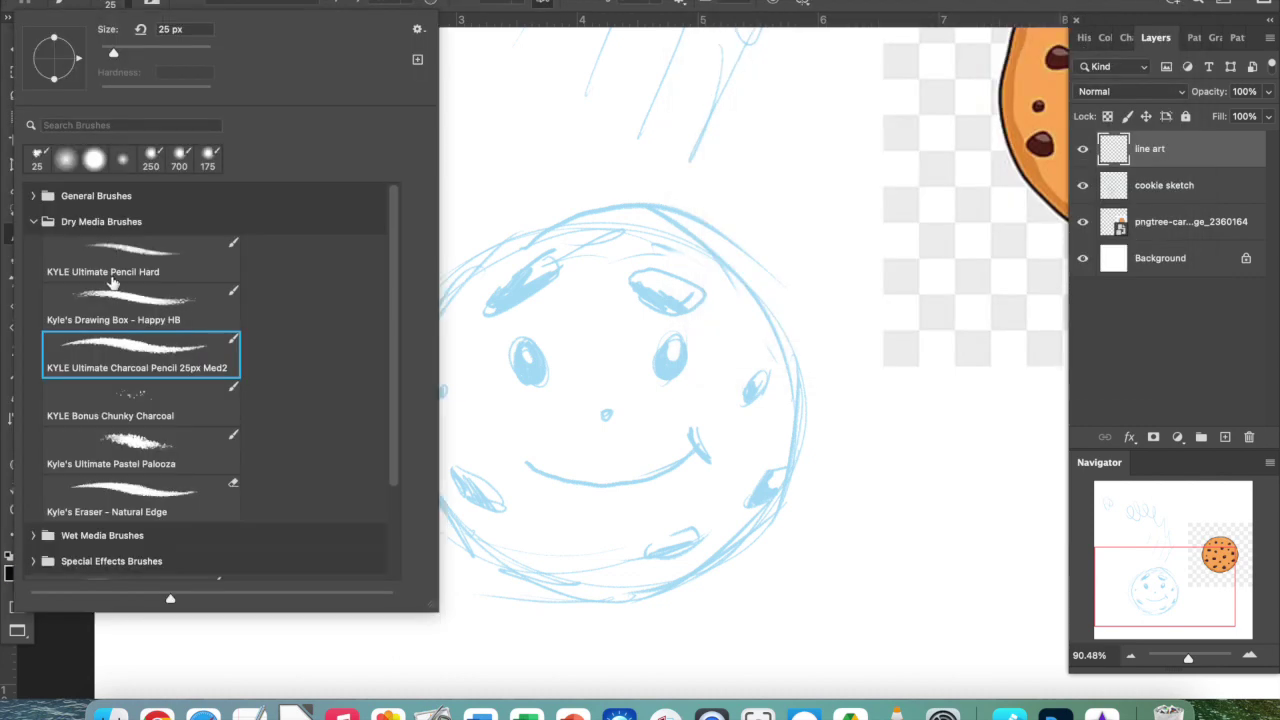
{"action": "scroll", "coordinate": [113, 284], "scroll_direction": "down", "scroll_amount": 1}
{"action": "scroll", "coordinate": [95, 313], "scroll_direction": "up", "scroll_amount": 1}
{"action": "left_click", "coordinate": [33, 222]}
{"action": "left_click", "coordinate": [32, 196]}
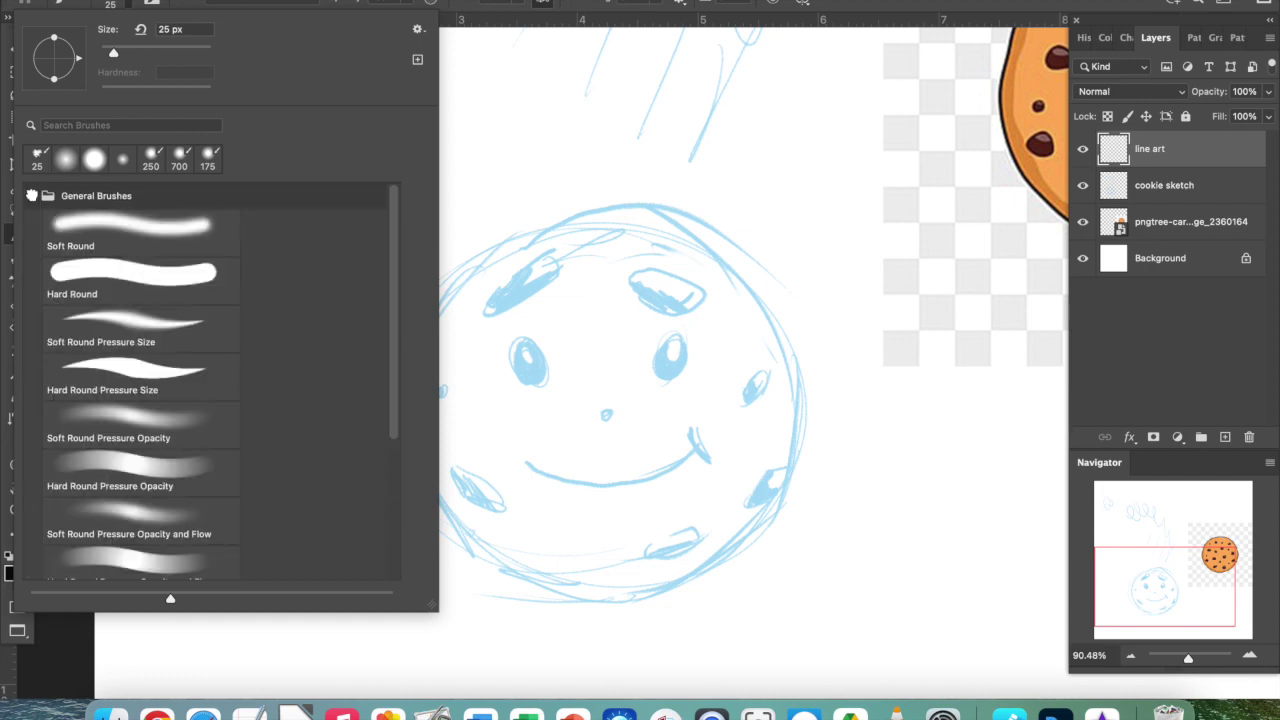
{"action": "left_click", "coordinate": [127, 361]}
{"action": "key", "text": "Return"}
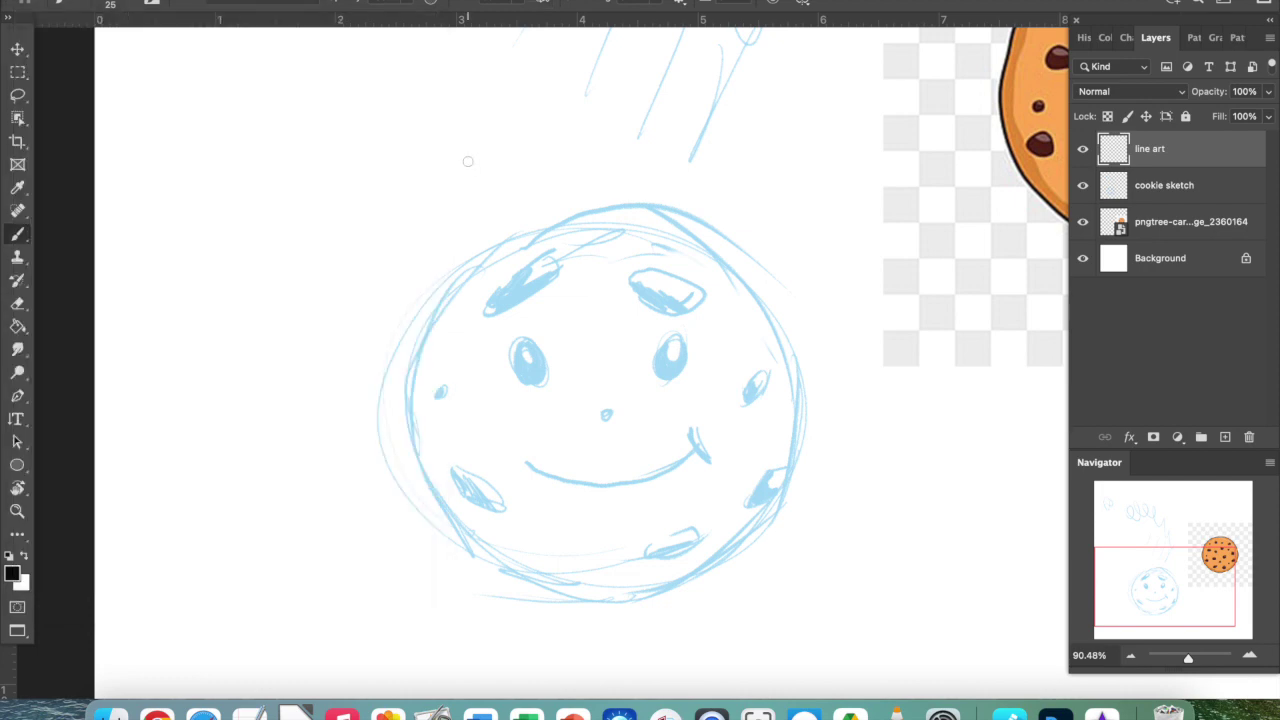
- Test the new brush with a zigzag scribble at top-left of the cookie sketch layer
{"action": "left_click", "coordinate": [1180, 186]}
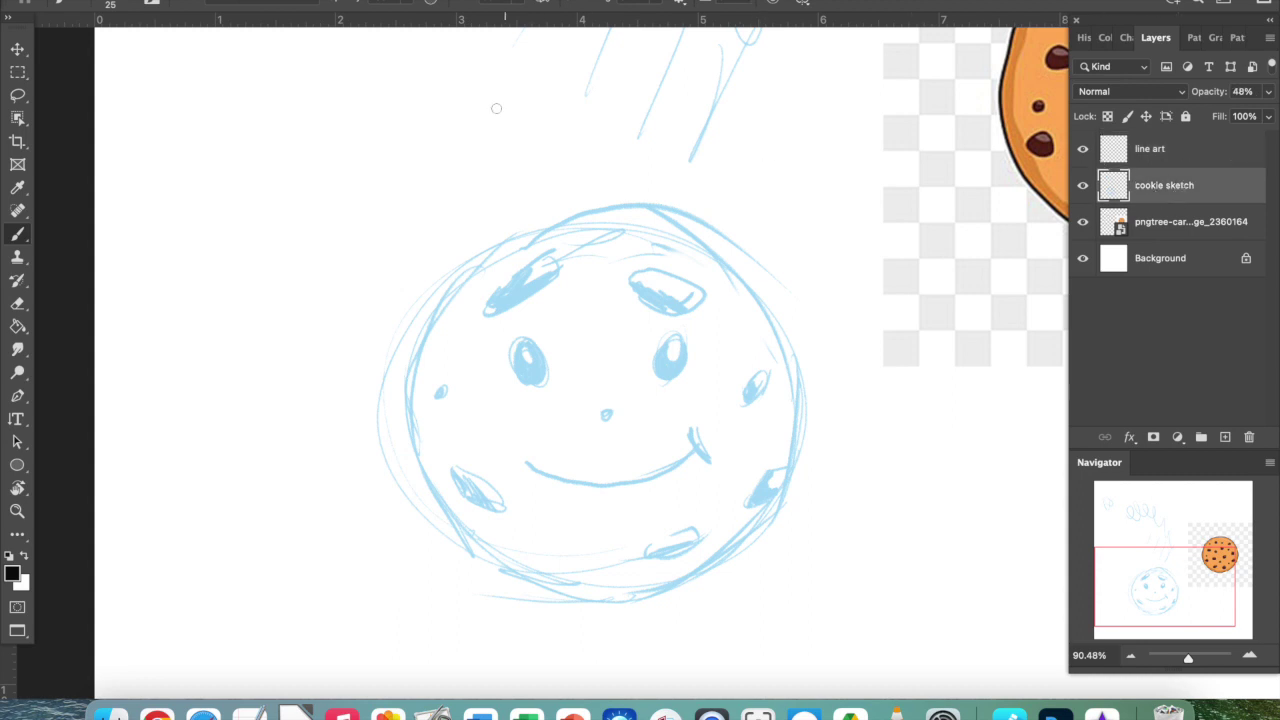
{"action": "mouse_move", "coordinate": [490, 58]}
{"action": "left_mouse_down"}
{"action": "mouse_move", "coordinate": [378, 74]}
{"action": "mouse_move", "coordinate": [334, 150]}
{"action": "left_mouse_up"}
{"action": "left_click_drag", "start_coordinate": [366, 58], "coordinate": [370, 86]}
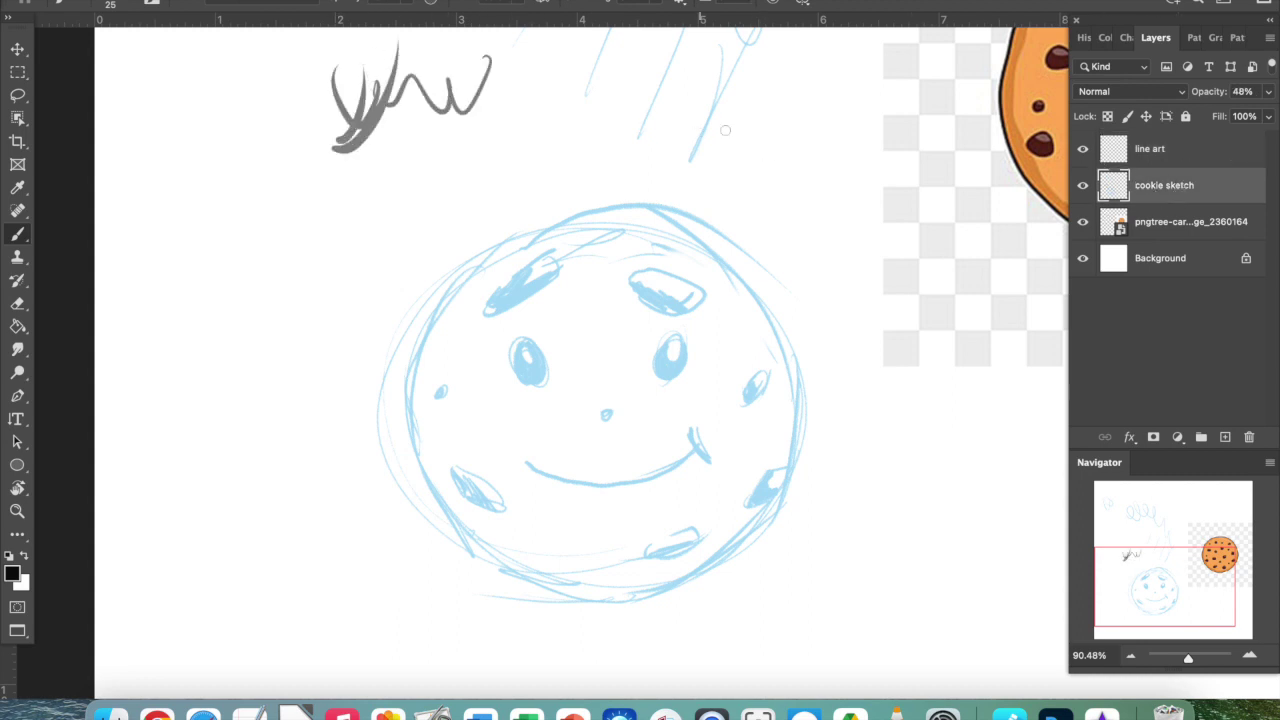
- Fade the cookie sketch layer to 37% opacity and reselect the line art layer
{"action": "left_click", "coordinate": [1269, 93]}
{"action": "left_click_drag", "start_coordinate": [1238, 114], "coordinate": [1278, 126]}
{"action": "left_click", "coordinate": [1186, 150]}
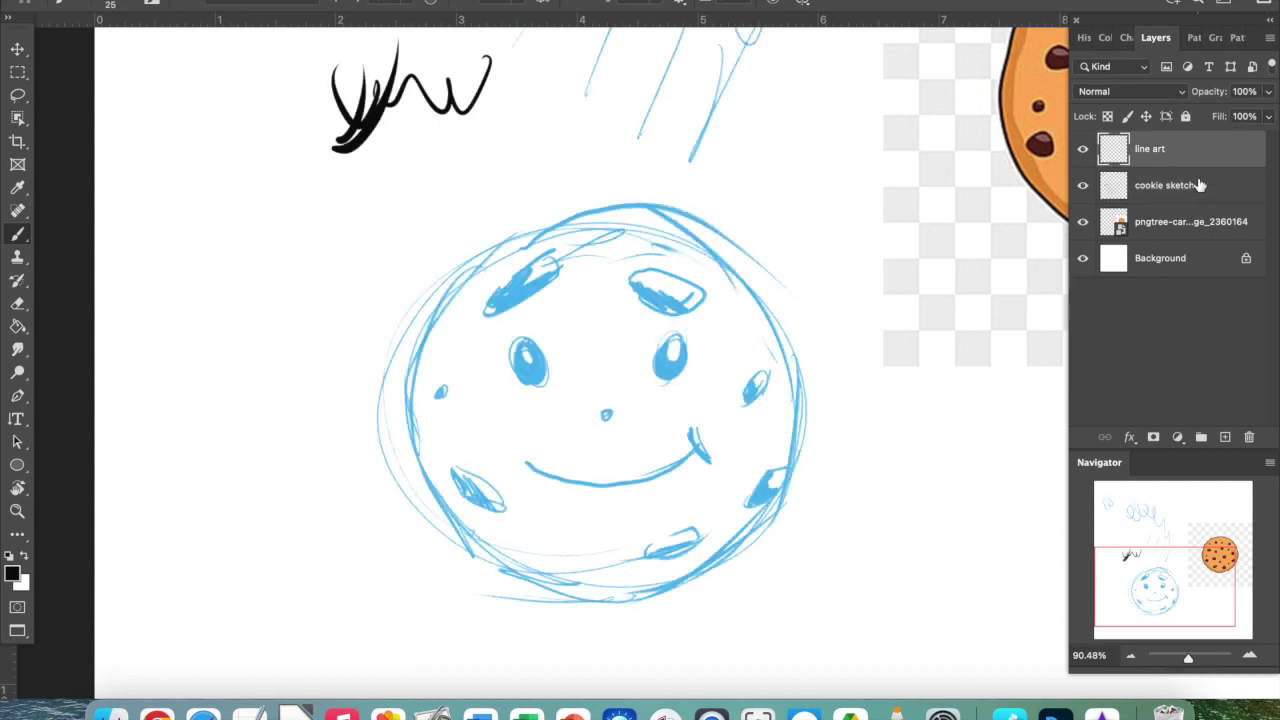
{"action": "left_click", "coordinate": [1200, 185]}
{"action": "left_click", "coordinate": [1269, 91]}
{"action": "left_click_drag", "start_coordinate": [1266, 116], "coordinate": [1216, 116]}
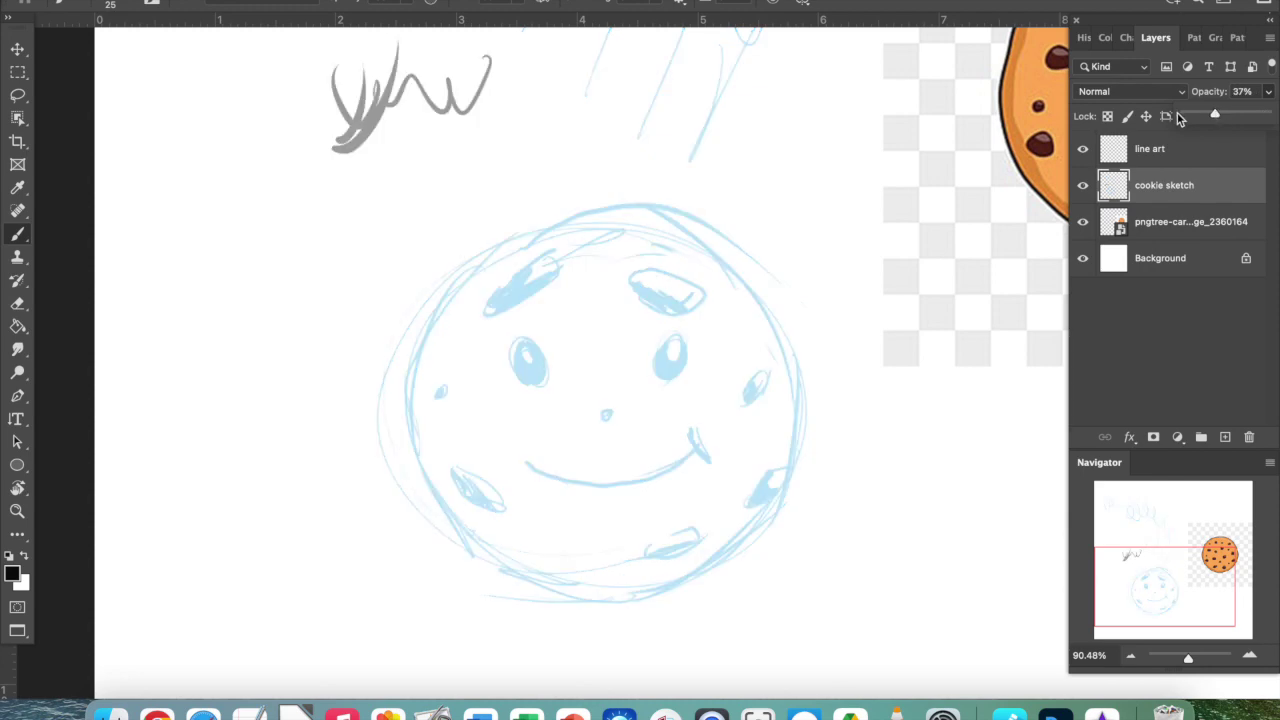
{"action": "left_click", "coordinate": [1163, 150]}
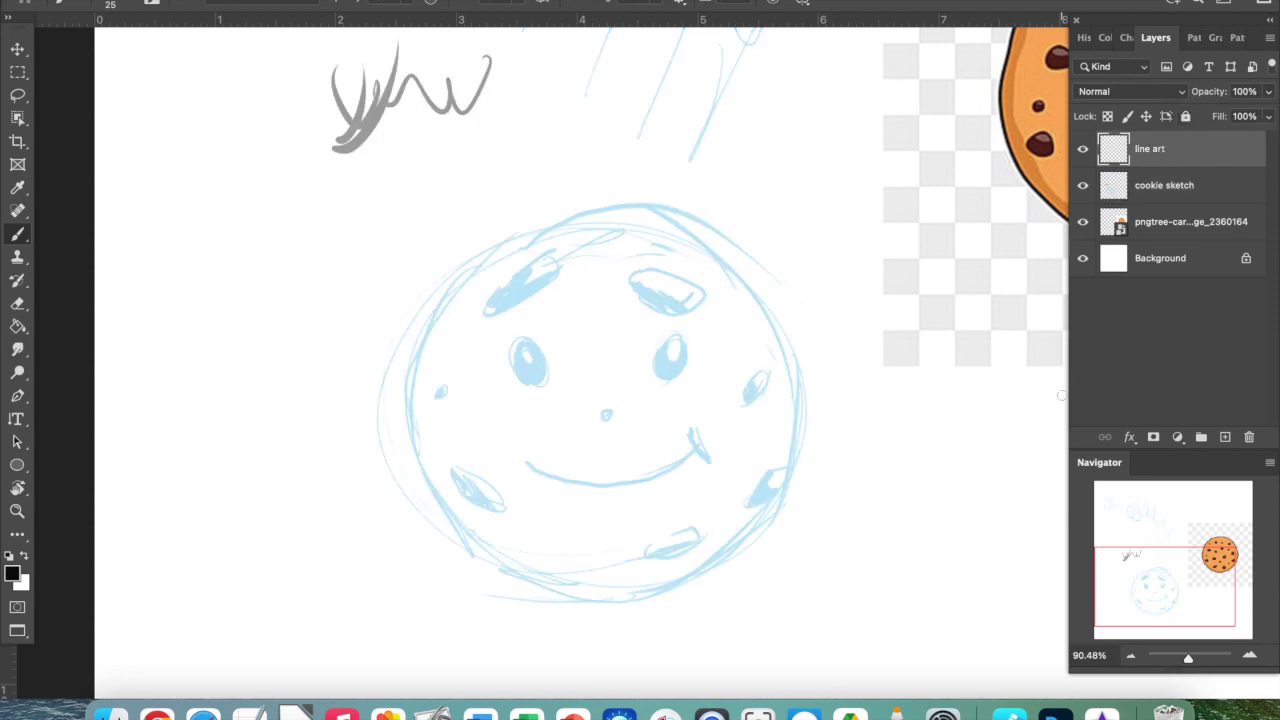
- Zoom closer and trace the whole cookie circle in thick black strokes on line art
{"action": "mouse_move", "coordinate": [1188, 660]}
{"action": "left_mouse_down"}
{"action": "mouse_move", "coordinate": [1206, 661]}
{"action": "mouse_move", "coordinate": [1179, 658]}
{"action": "left_mouse_up"}
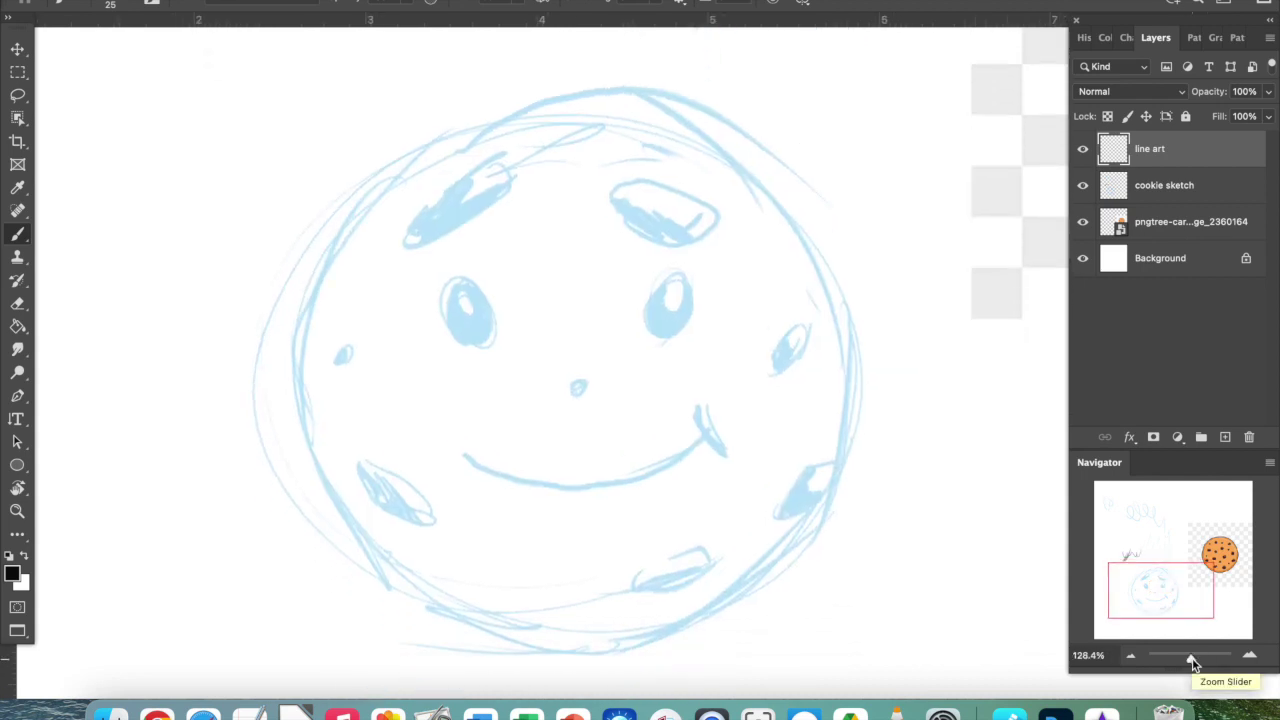
{"action": "mouse_move", "coordinate": [830, 273]}
{"action": "left_mouse_down"}
{"action": "mouse_move", "coordinate": [849, 383]}
{"action": "mouse_move", "coordinate": [834, 467]}
{"action": "mouse_move", "coordinate": [777, 554]}
{"action": "mouse_move", "coordinate": [805, 535]}
{"action": "mouse_move", "coordinate": [645, 633]}
{"action": "mouse_move", "coordinate": [498, 626]}
{"action": "left_mouse_up"}
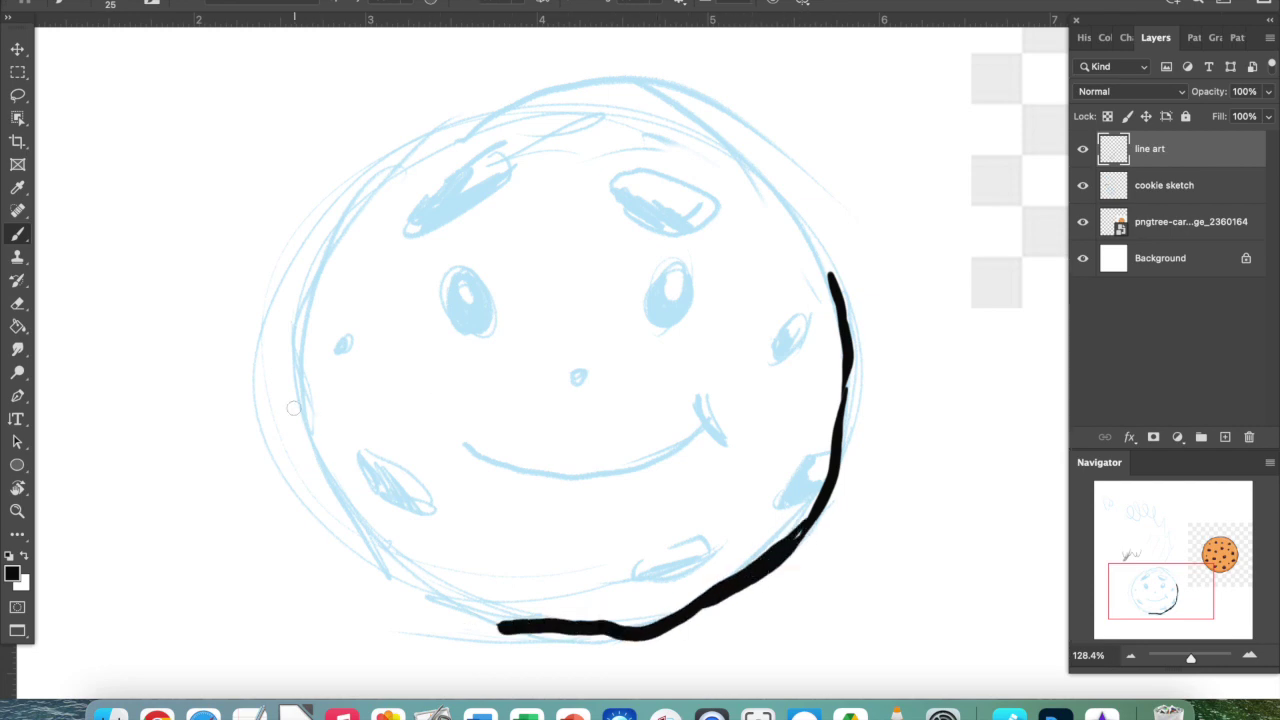
{"action": "mouse_move", "coordinate": [295, 397]}
{"action": "left_mouse_down"}
{"action": "mouse_move", "coordinate": [405, 585]}
{"action": "mouse_move", "coordinate": [510, 628]}
{"action": "left_mouse_up"}
{"action": "mouse_move", "coordinate": [337, 237]}
{"action": "left_mouse_down"}
{"action": "mouse_move", "coordinate": [302, 400]}
{"action": "mouse_move", "coordinate": [330, 459]}
{"action": "left_mouse_up"}
{"action": "mouse_move", "coordinate": [613, 100]}
{"action": "left_mouse_down"}
{"action": "mouse_move", "coordinate": [736, 146]}
{"action": "mouse_move", "coordinate": [851, 322]}
{"action": "left_mouse_up"}
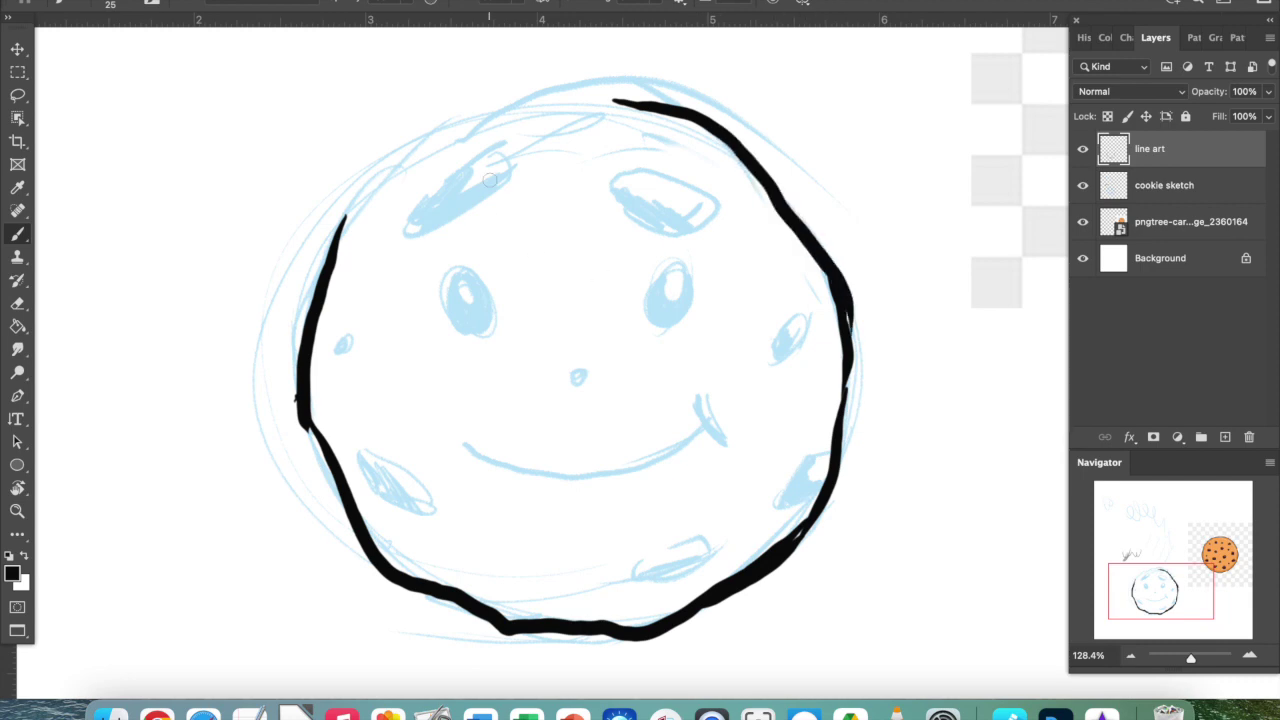
{"action": "mouse_move", "coordinate": [642, 97]}
{"action": "left_mouse_down"}
{"action": "mouse_move", "coordinate": [484, 115]}
{"action": "mouse_move", "coordinate": [420, 151]}
{"action": "mouse_move", "coordinate": [330, 240]}
{"action": "left_mouse_up"}
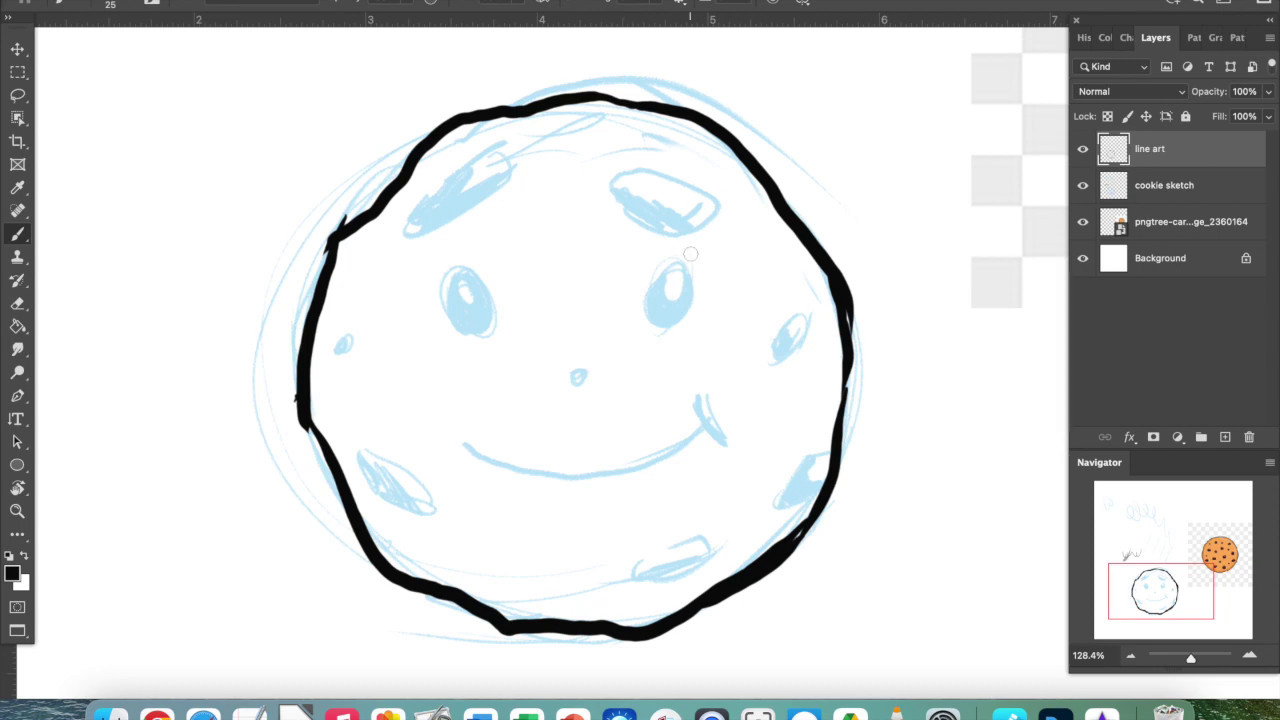
- Zoom in to 200% on the face and paint both eyes as solid black ovals
{"action": "key", "text": "super+equal"}
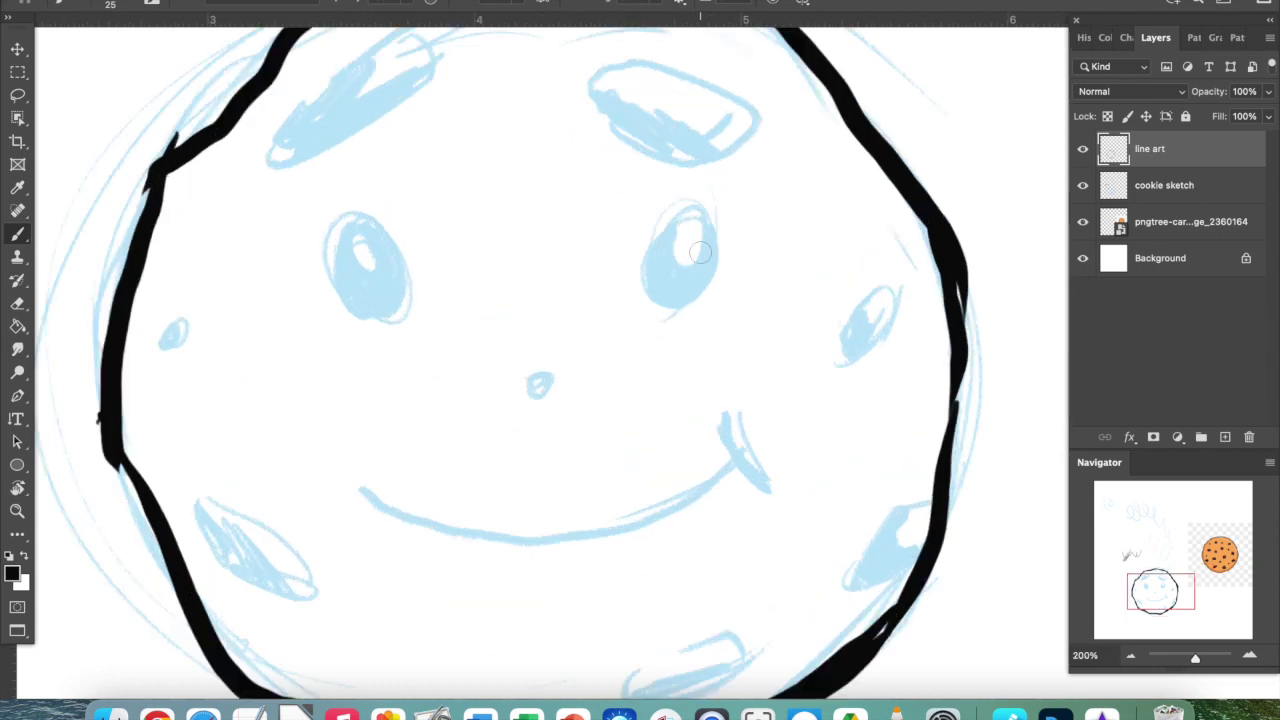
{"action": "scroll", "coordinate": [700, 254], "scroll_direction": "up", "scroll_amount": 3}
{"action": "scroll", "coordinate": [700, 251], "scroll_direction": "up", "scroll_amount": 2}
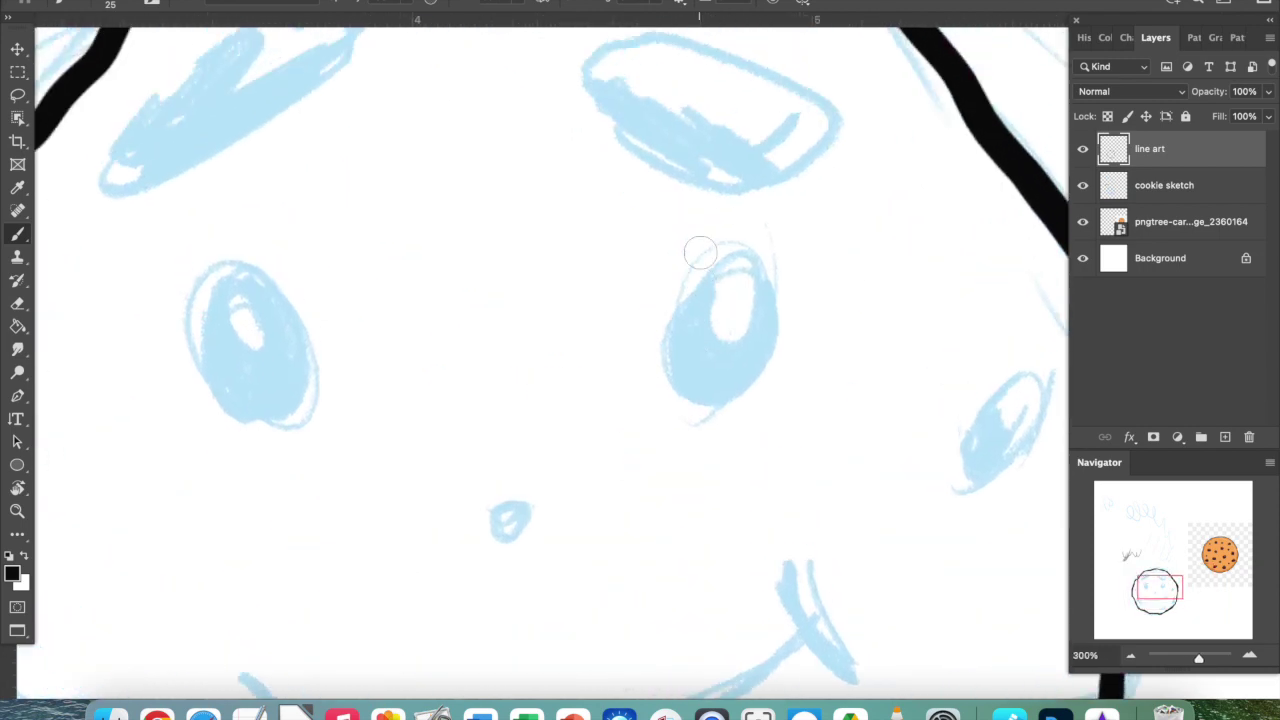
{"action": "mouse_move", "coordinate": [757, 268]}
{"action": "left_mouse_down"}
{"action": "mouse_move", "coordinate": [764, 363]}
{"action": "mouse_move", "coordinate": [732, 391]}
{"action": "mouse_move", "coordinate": [695, 391]}
{"action": "mouse_move", "coordinate": [672, 373]}
{"action": "mouse_move", "coordinate": [669, 339]}
{"action": "mouse_move", "coordinate": [706, 274]}
{"action": "mouse_move", "coordinate": [741, 264]}
{"action": "mouse_move", "coordinate": [683, 302]}
{"action": "mouse_move", "coordinate": [679, 359]}
{"action": "mouse_move", "coordinate": [705, 382]}
{"action": "mouse_move", "coordinate": [743, 360]}
{"action": "mouse_move", "coordinate": [716, 354]}
{"action": "mouse_move", "coordinate": [704, 329]}
{"action": "mouse_move", "coordinate": [708, 286]}
{"action": "mouse_move", "coordinate": [706, 359]}
{"action": "mouse_move", "coordinate": [741, 348]}
{"action": "mouse_move", "coordinate": [765, 312]}
{"action": "mouse_move", "coordinate": [772, 344]}
{"action": "mouse_move", "coordinate": [760, 323]}
{"action": "mouse_move", "coordinate": [749, 343]}
{"action": "mouse_move", "coordinate": [750, 274]}
{"action": "mouse_move", "coordinate": [735, 343]}
{"action": "mouse_move", "coordinate": [711, 336]}
{"action": "mouse_move", "coordinate": [716, 276]}
{"action": "mouse_move", "coordinate": [726, 269]}
{"action": "mouse_move", "coordinate": [714, 301]}
{"action": "mouse_move", "coordinate": [751, 301]}
{"action": "mouse_move", "coordinate": [762, 339]}
{"action": "mouse_move", "coordinate": [723, 360]}
{"action": "left_mouse_up"}
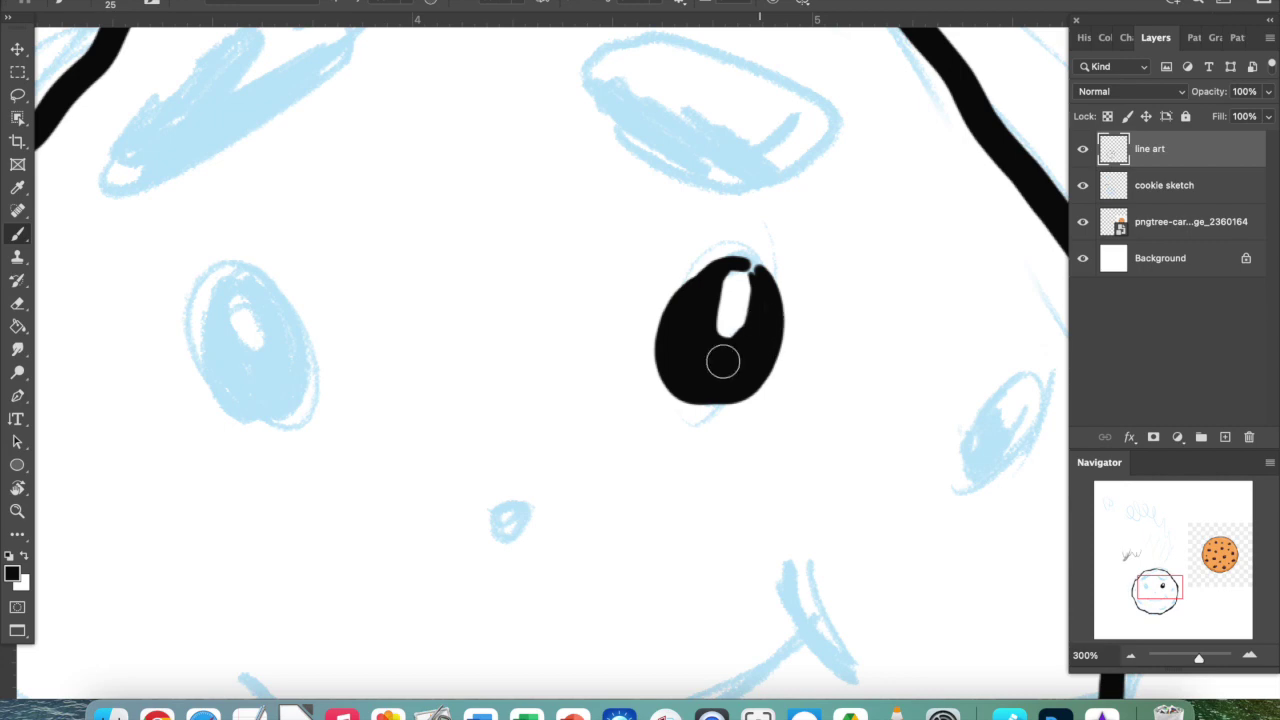
{"action": "mouse_move", "coordinate": [254, 280]}
{"action": "left_mouse_down"}
{"action": "mouse_move", "coordinate": [300, 319]}
{"action": "mouse_move", "coordinate": [320, 371]}
{"action": "mouse_move", "coordinate": [294, 413]}
{"action": "mouse_move", "coordinate": [238, 423]}
{"action": "mouse_move", "coordinate": [201, 381]}
{"action": "mouse_move", "coordinate": [196, 324]}
{"action": "mouse_move", "coordinate": [216, 289]}
{"action": "mouse_move", "coordinate": [240, 285]}
{"action": "mouse_move", "coordinate": [227, 313]}
{"action": "mouse_move", "coordinate": [262, 330]}
{"action": "left_mouse_up"}
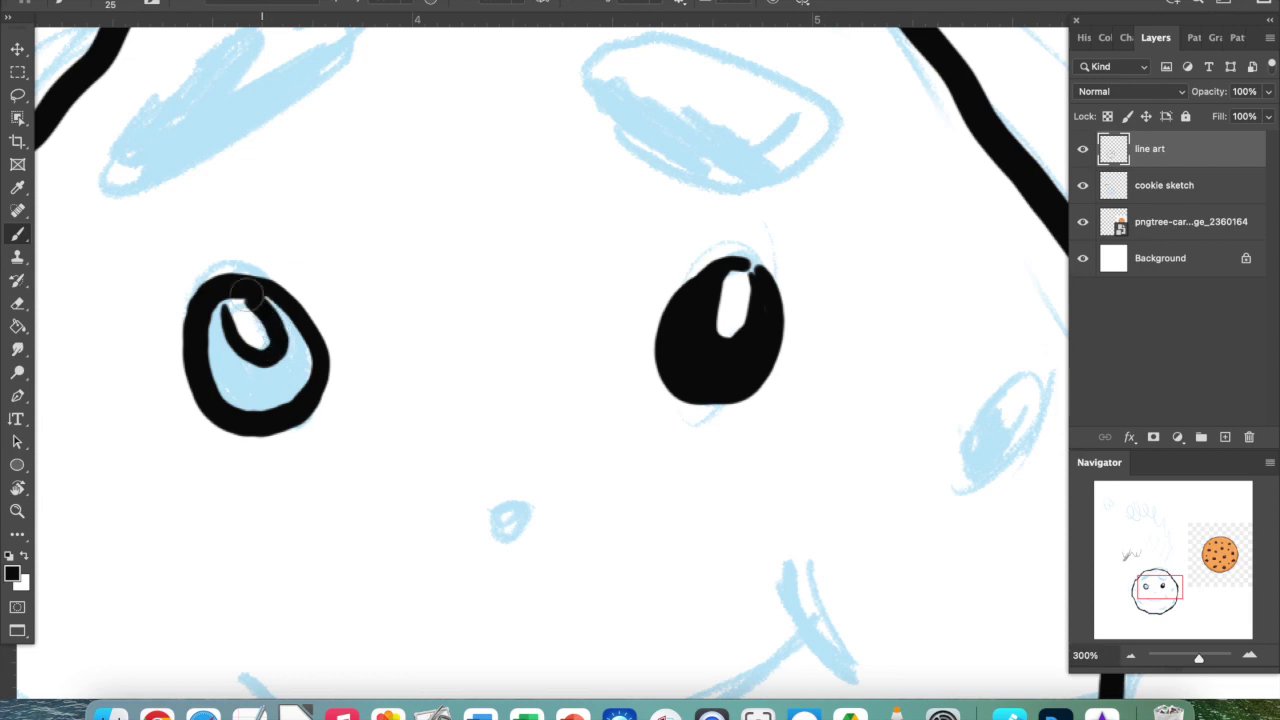
{"action": "mouse_move", "coordinate": [287, 400]}
{"action": "left_mouse_down"}
{"action": "mouse_move", "coordinate": [229, 391]}
{"action": "mouse_move", "coordinate": [205, 350]}
{"action": "mouse_move", "coordinate": [217, 300]}
{"action": "mouse_move", "coordinate": [231, 381]}
{"action": "mouse_move", "coordinate": [203, 331]}
{"action": "mouse_move", "coordinate": [229, 396]}
{"action": "mouse_move", "coordinate": [301, 362]}
{"action": "mouse_move", "coordinate": [277, 394]}
{"action": "left_mouse_up"}
{"action": "key", "text": "h"}
{"action": "left_click", "coordinate": [277, 342]}
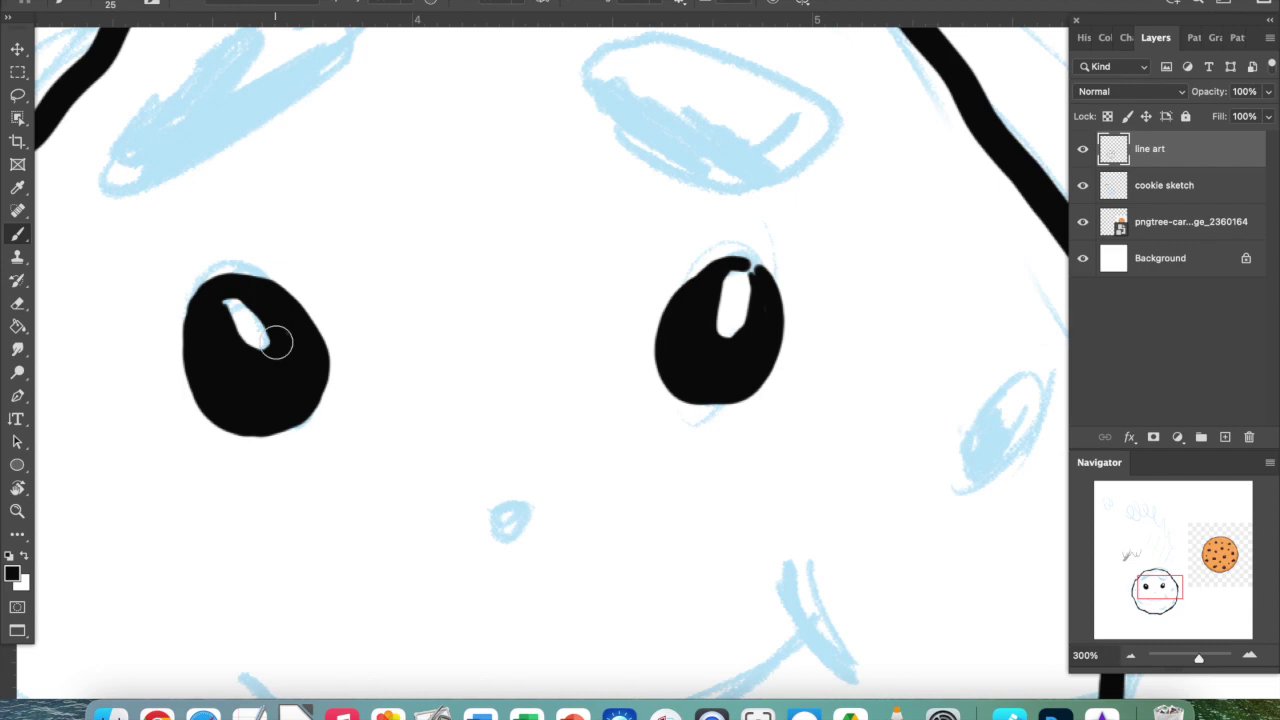
- Erase oval highlights into both eyes with a size-30, harder-edged eraser
{"action": "key", "text": "e"}
{"action": "key", "text": "bracketleft"}
{"action": "key", "text": "bracketleft"}
{"action": "key", "text": "bracketleft"}
{"action": "key", "text": "bracketleft"}
{"action": "key", "text": "bracketleft"}
{"action": "key", "text": "bracketleft"}
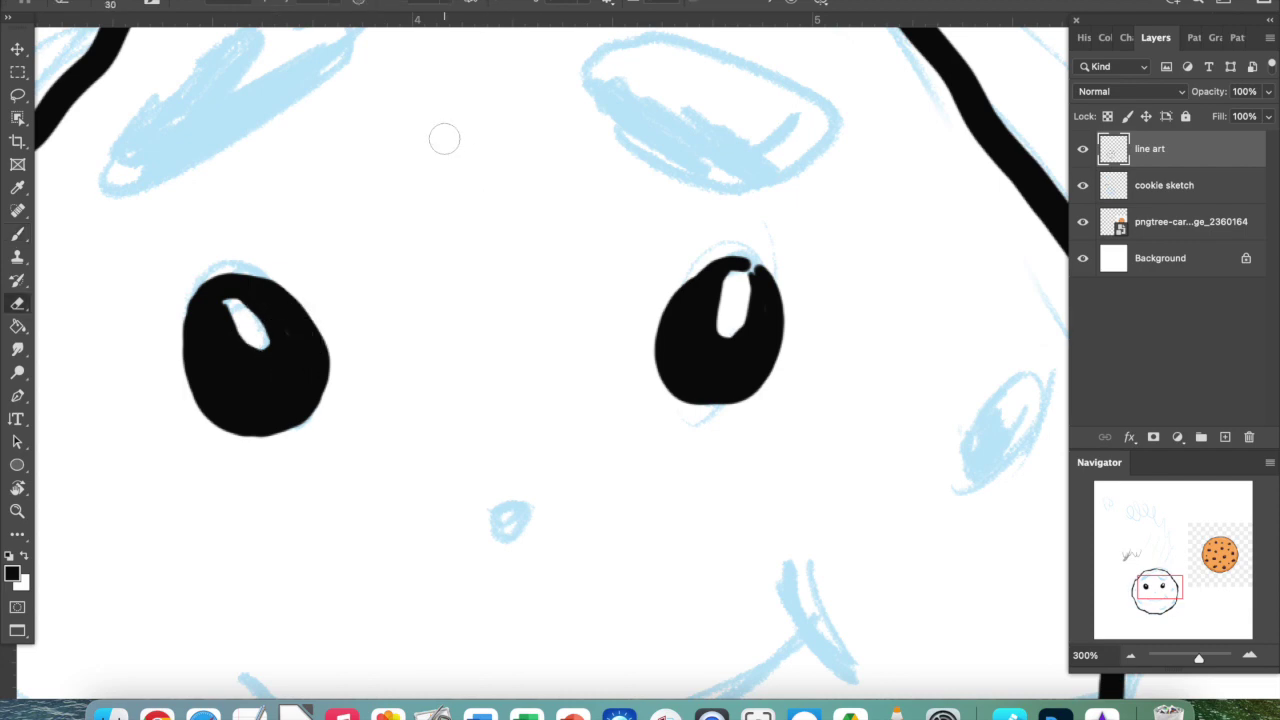
{"action": "mouse_move", "coordinate": [254, 347]}
{"action": "left_mouse_down"}
{"action": "mouse_move", "coordinate": [240, 310]}
{"action": "mouse_move", "coordinate": [265, 340]}
{"action": "mouse_move", "coordinate": [245, 350]}
{"action": "mouse_move", "coordinate": [262, 316]}
{"action": "left_mouse_up"}
{"action": "left_click", "coordinate": [124, 4]}
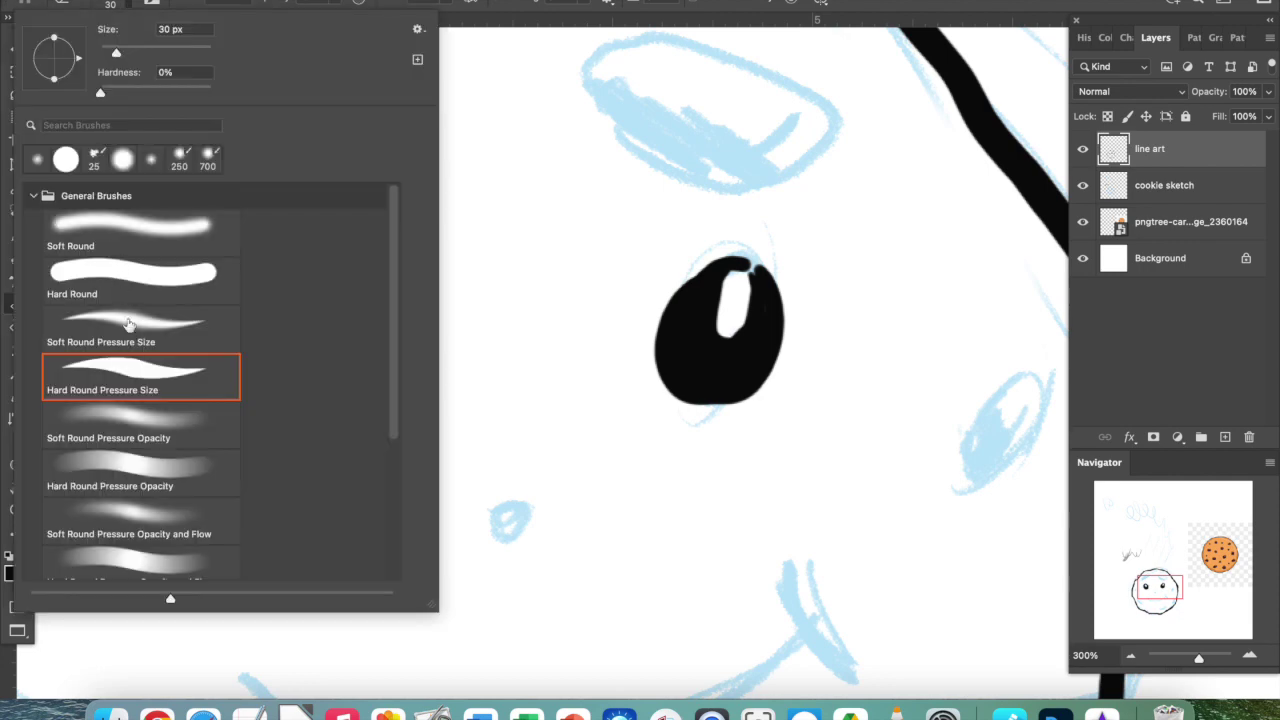
{"action": "left_click_drag", "start_coordinate": [136, 89], "coordinate": [206, 91]}
{"action": "key", "text": "Return"}
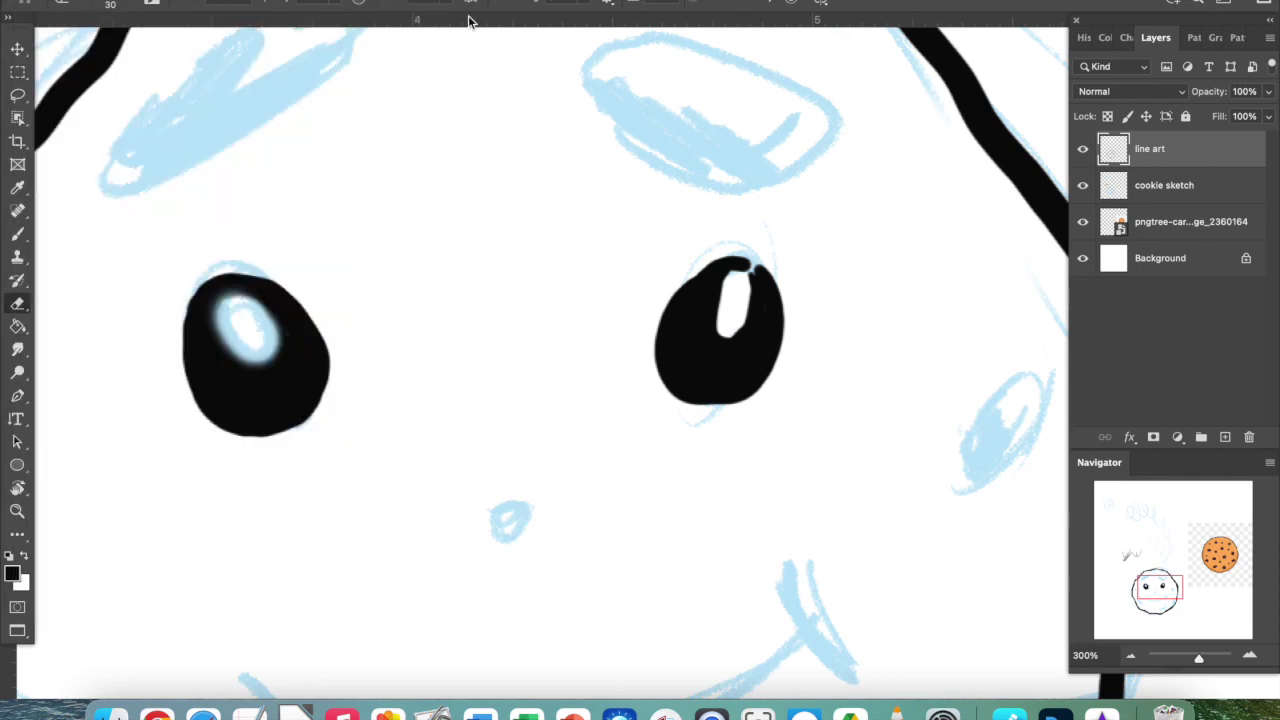
{"action": "mouse_move", "coordinate": [245, 315]}
{"action": "left_mouse_down"}
{"action": "mouse_move", "coordinate": [266, 344]}
{"action": "mouse_move", "coordinate": [257, 358]}
{"action": "mouse_move", "coordinate": [233, 313]}
{"action": "mouse_move", "coordinate": [258, 339]}
{"action": "mouse_move", "coordinate": [253, 357]}
{"action": "mouse_move", "coordinate": [236, 320]}
{"action": "left_mouse_up"}
{"action": "mouse_move", "coordinate": [729, 296]}
{"action": "left_mouse_down"}
{"action": "mouse_move", "coordinate": [730, 284]}
{"action": "mouse_move", "coordinate": [705, 320]}
{"action": "mouse_move", "coordinate": [712, 342]}
{"action": "mouse_move", "coordinate": [740, 299]}
{"action": "mouse_move", "coordinate": [707, 323]}
{"action": "mouse_move", "coordinate": [694, 358]}
{"action": "left_mouse_up"}
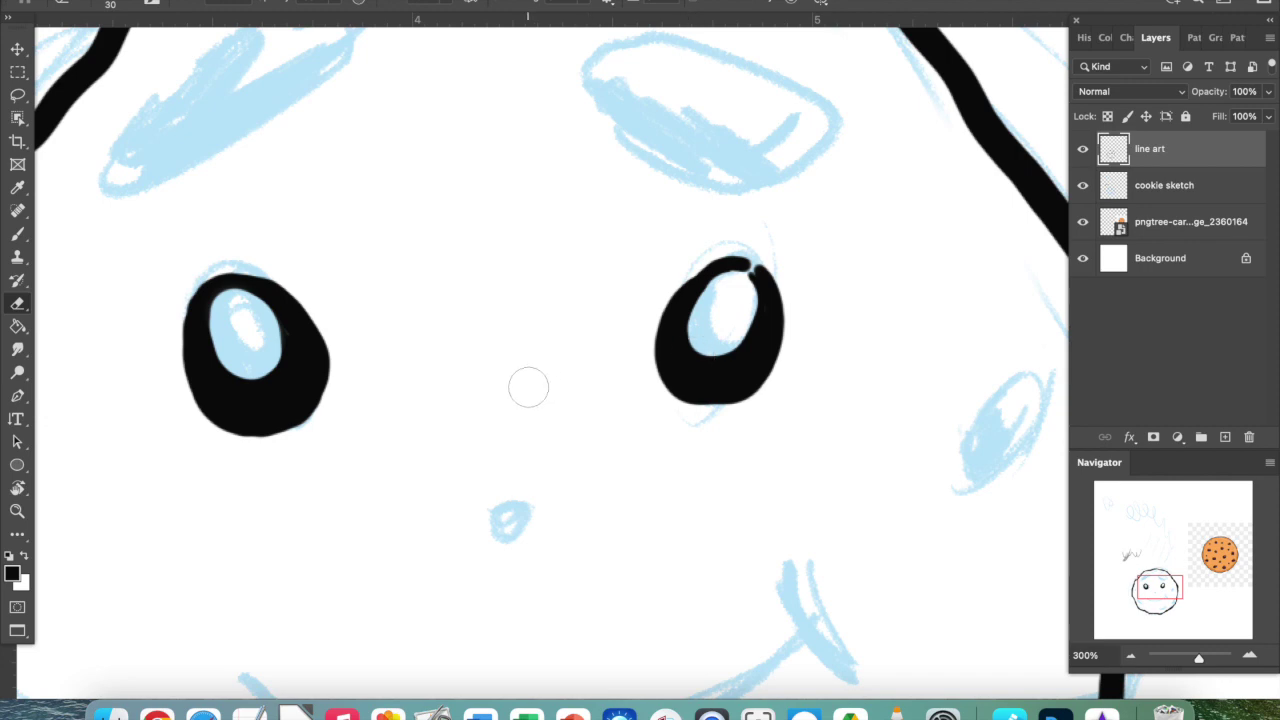
- Ink a first black smile stroke from right to left and check it zoomed out
{"action": "key", "text": "b"}
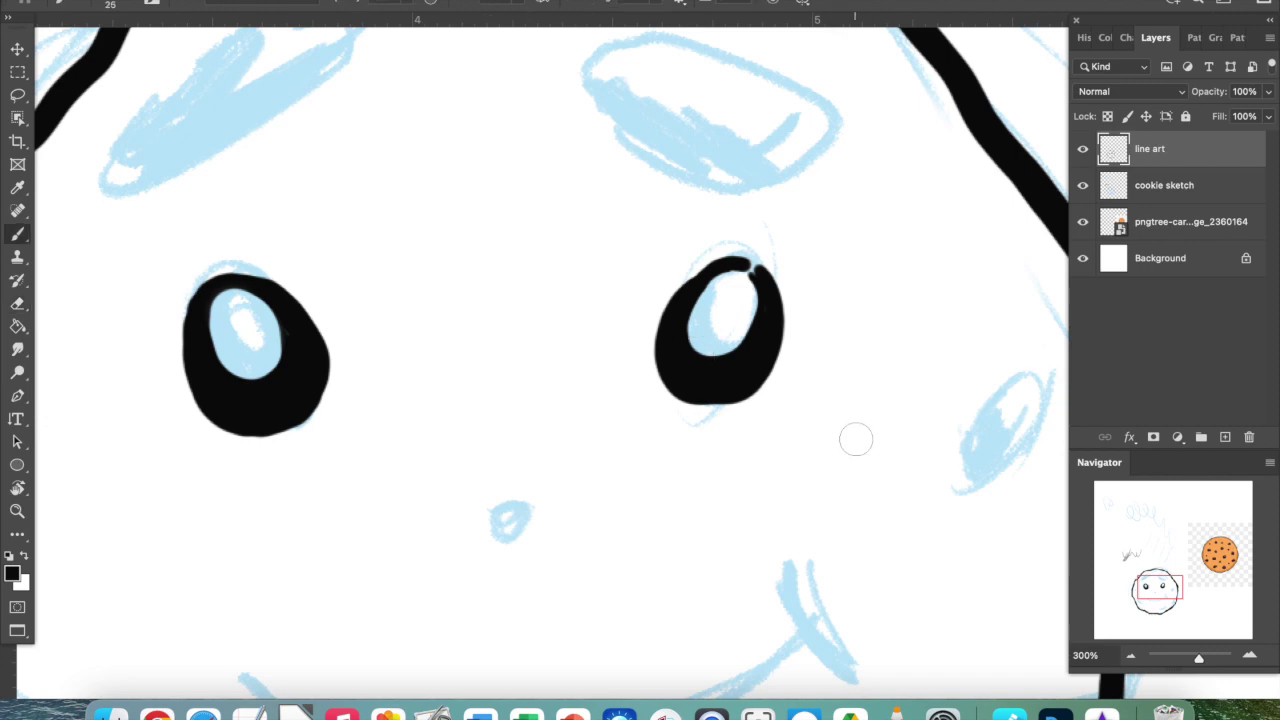
{"action": "scroll", "coordinate": [854, 437], "scroll_direction": "down", "scroll_amount": 5}
{"action": "mouse_move", "coordinate": [838, 378]}
{"action": "left_mouse_down"}
{"action": "mouse_move", "coordinate": [811, 453]}
{"action": "mouse_move", "coordinate": [677, 518]}
{"action": "mouse_move", "coordinate": [508, 551]}
{"action": "mouse_move", "coordinate": [362, 513]}
{"action": "mouse_move", "coordinate": [300, 453]}
{"action": "left_mouse_up"}
{"action": "left_click_drag", "start_coordinate": [848, 420], "coordinate": [843, 407]}
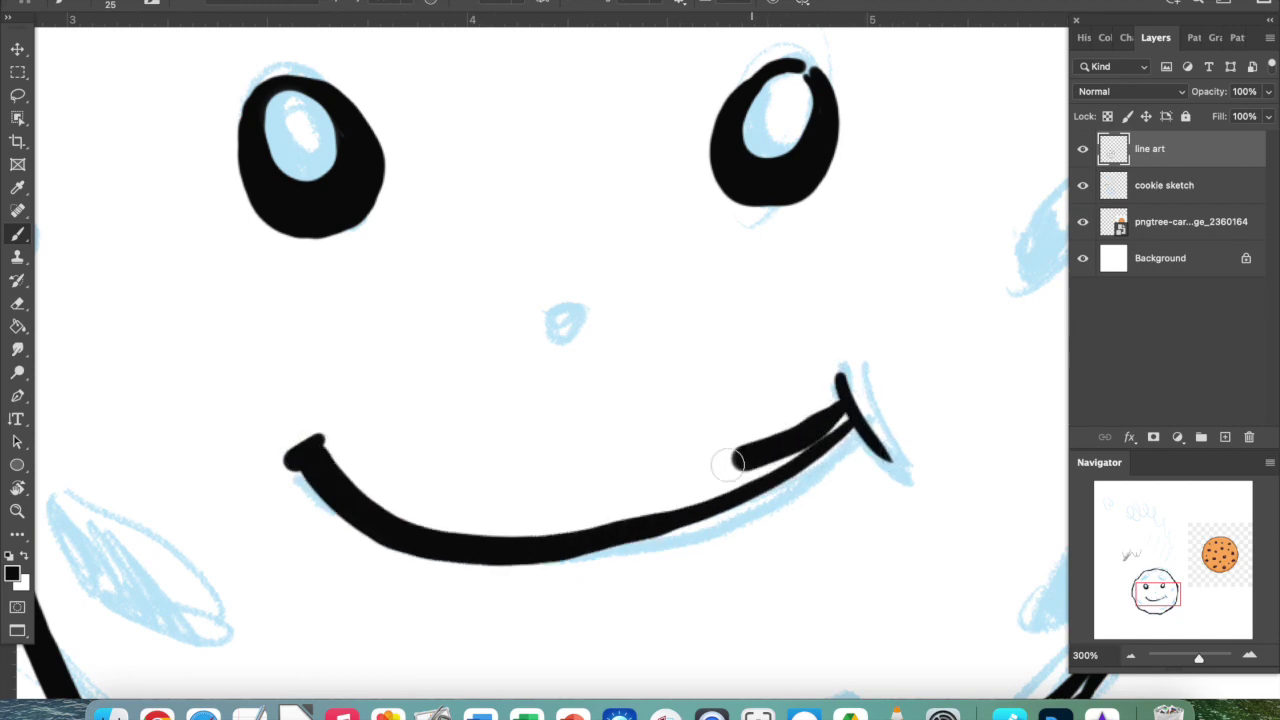
{"action": "mouse_move", "coordinate": [736, 461]}
{"action": "left_mouse_down"}
{"action": "mouse_move", "coordinate": [386, 534]}
{"action": "mouse_move", "coordinate": [529, 531]}
{"action": "mouse_move", "coordinate": [369, 503]}
{"action": "mouse_move", "coordinate": [322, 441]}
{"action": "left_mouse_up"}
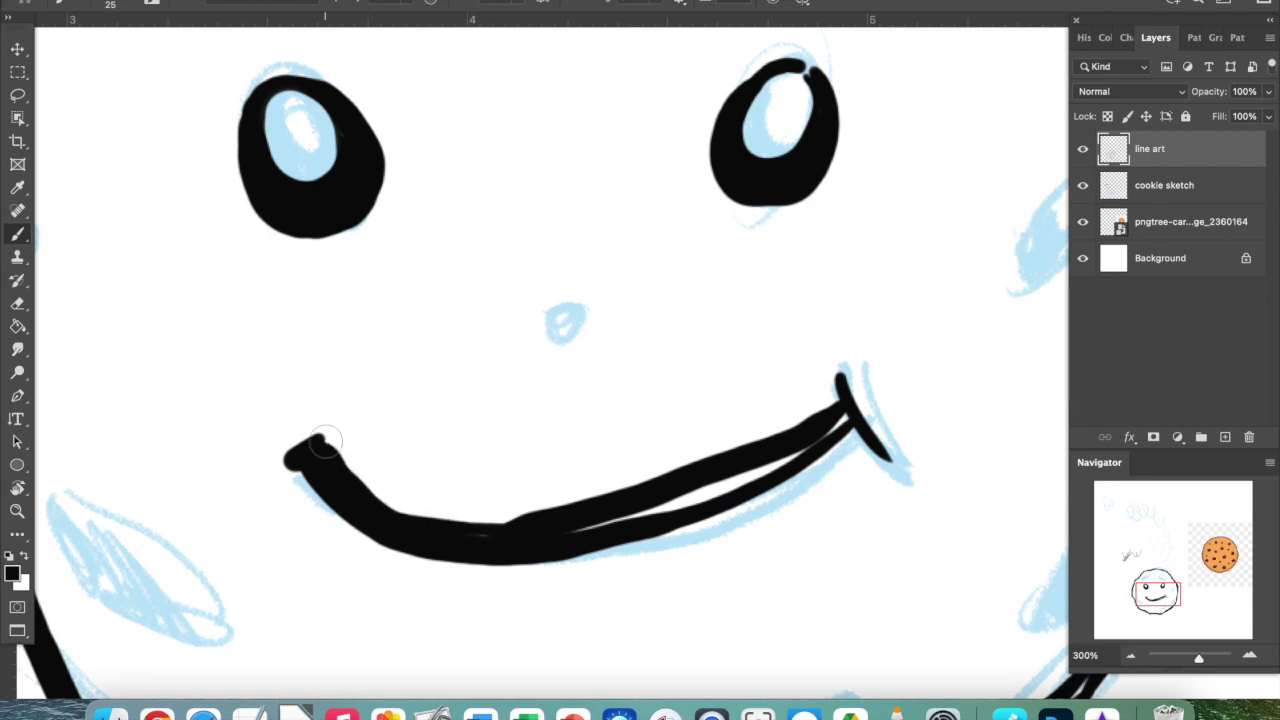
{"action": "key", "text": "super+1"}
{"action": "key", "text": "super+equal"}
{"action": "key", "text": "super+equal"}
- Erase the smile stroke with a size-70 eraser and rotate the canvas view to angle the mouth
{"action": "key", "text": "e"}
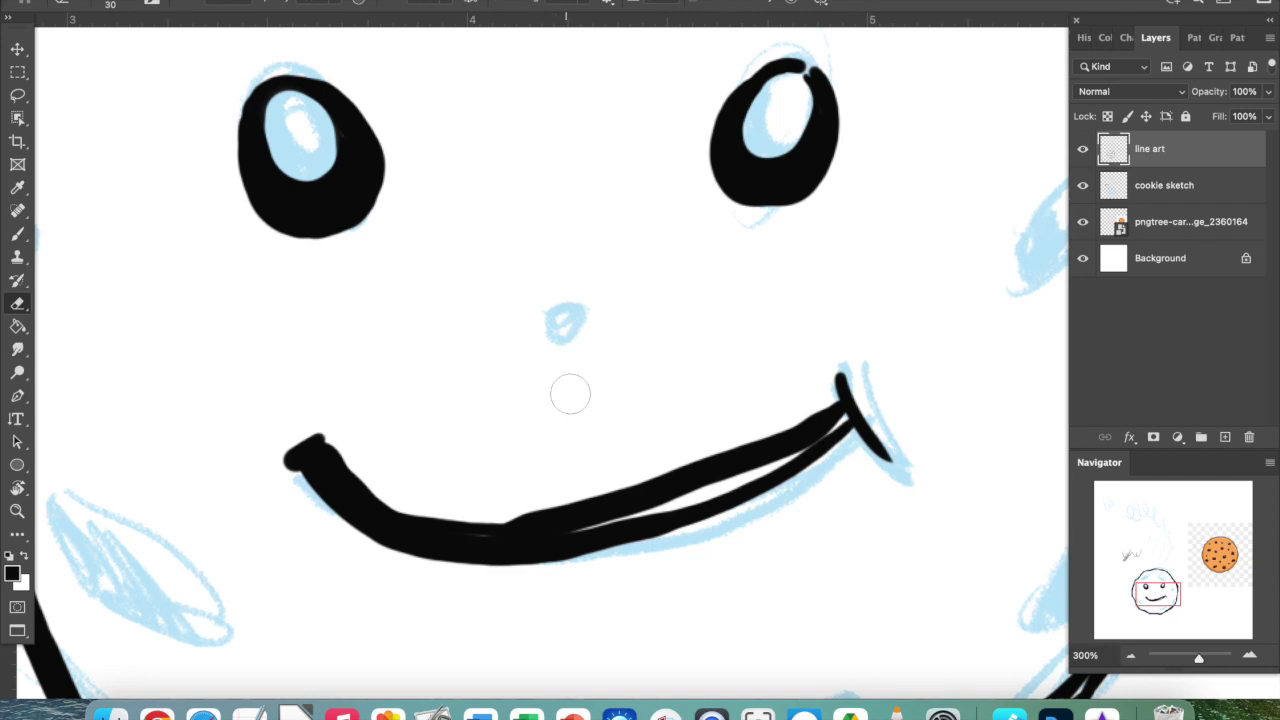
{"action": "key", "text": "bracketright"}
{"action": "key", "text": "bracketright"}
{"action": "key", "text": "bracketright"}
{"action": "key", "text": "bracketright"}
{"action": "mouse_move", "coordinate": [832, 366]}
{"action": "left_mouse_down"}
{"action": "mouse_move", "coordinate": [840, 420]}
{"action": "mouse_move", "coordinate": [741, 485]}
{"action": "mouse_move", "coordinate": [658, 515]}
{"action": "mouse_move", "coordinate": [519, 523]}
{"action": "mouse_move", "coordinate": [408, 435]}
{"action": "mouse_move", "coordinate": [297, 405]}
{"action": "left_mouse_up"}
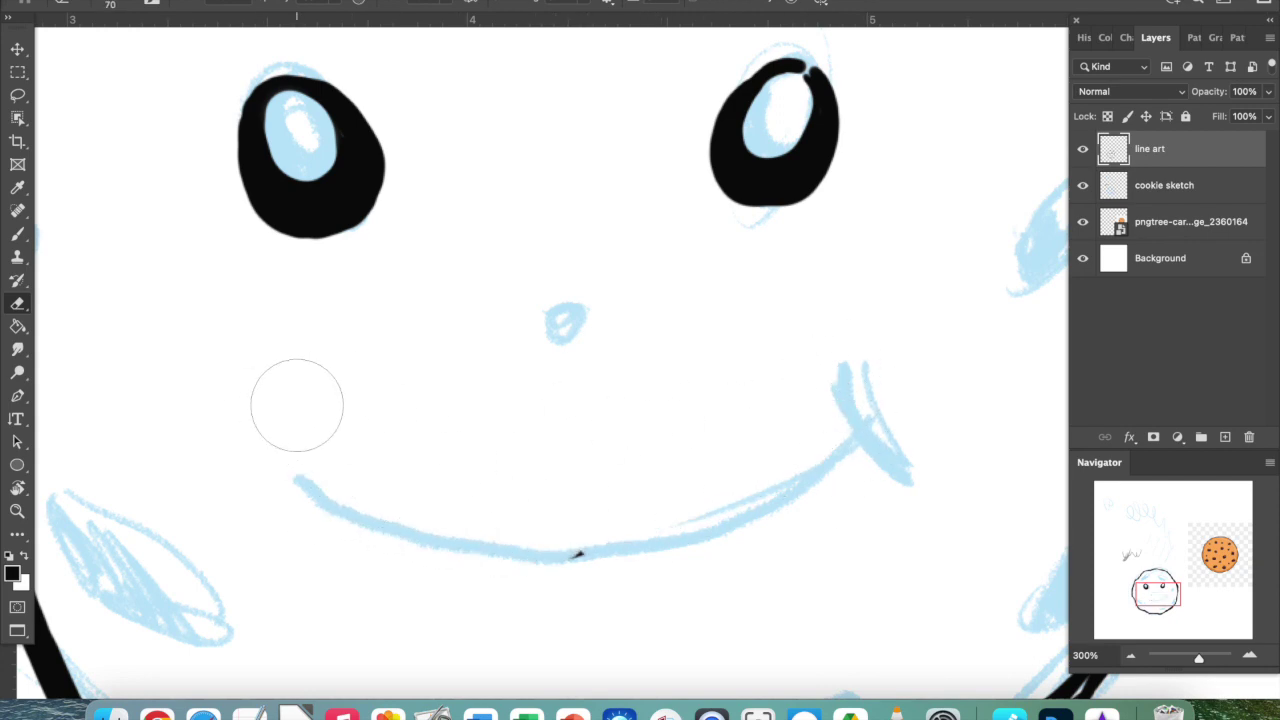
{"action": "left_click", "coordinate": [17, 487]}
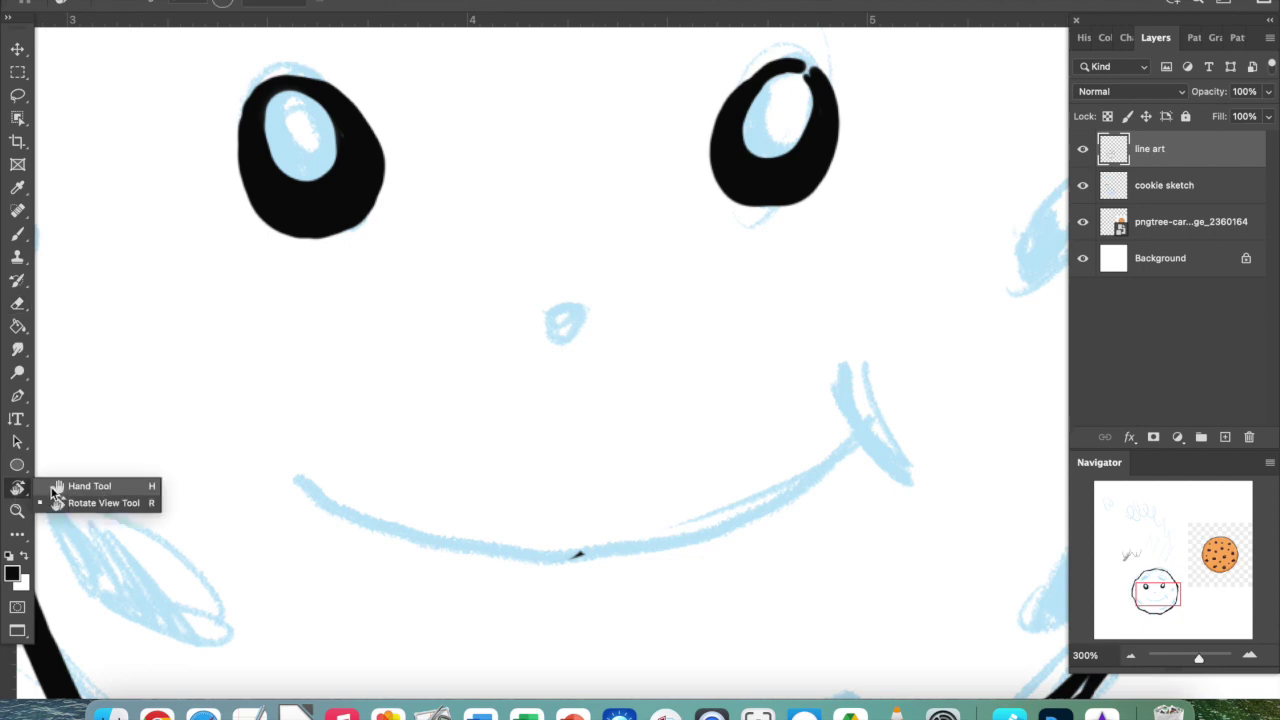
{"action": "left_click", "coordinate": [60, 503]}
{"action": "left_click_drag", "start_coordinate": [417, 412], "coordinate": [547, 521]}
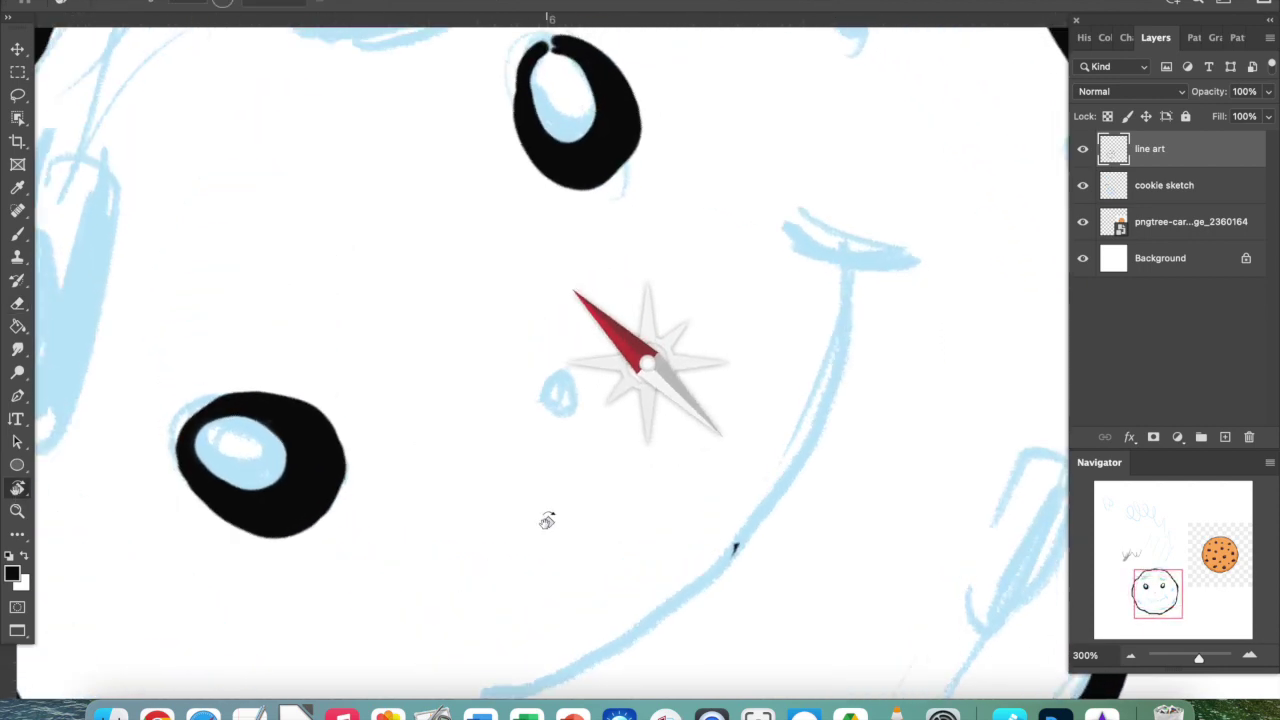
{"action": "scroll", "coordinate": [547, 520], "scroll_direction": "down", "scroll_amount": 3}
- Ink the mouth curve down the sketch, redrawing it after an undo
{"action": "key", "text": "b"}
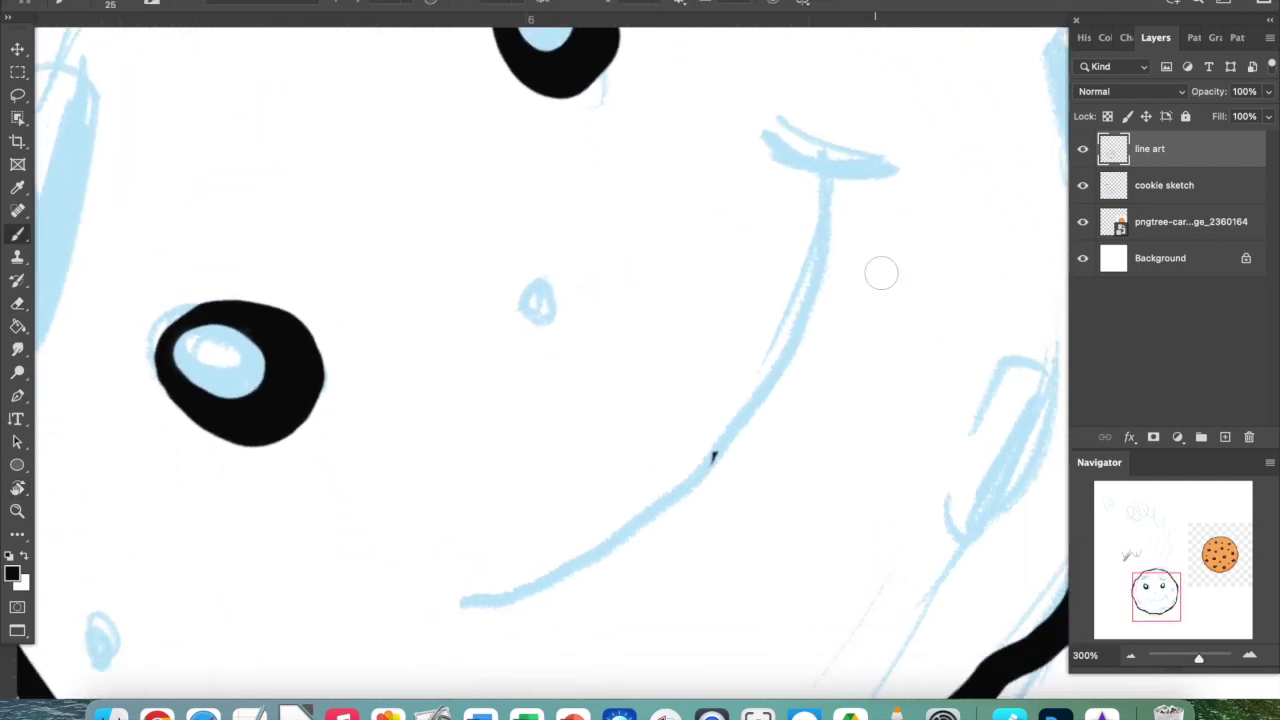
{"action": "left_click_drag", "start_coordinate": [826, 170], "coordinate": [818, 262]}
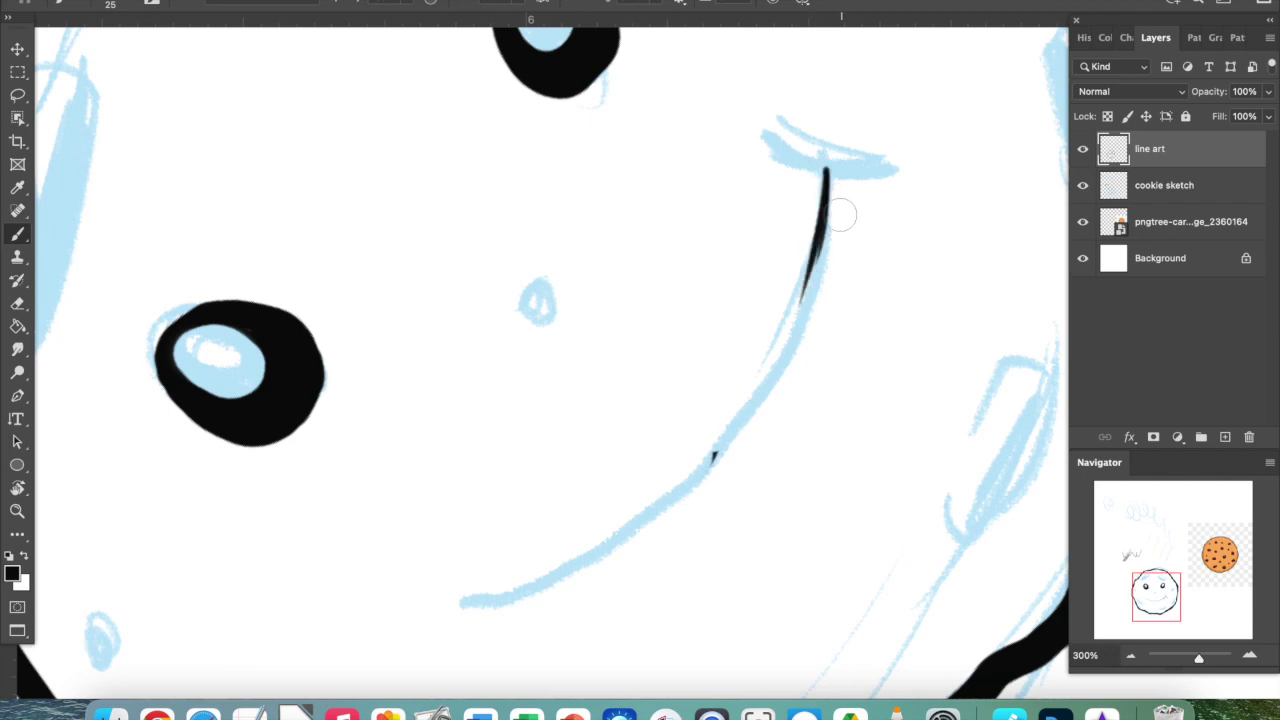
{"action": "mouse_move", "coordinate": [826, 172]}
{"action": "left_mouse_down"}
{"action": "mouse_move", "coordinate": [652, 486]}
{"action": "mouse_move", "coordinate": [690, 440]}
{"action": "left_mouse_up"}
{"action": "key", "text": "ctrl+z"}
{"action": "mouse_move", "coordinate": [827, 175]}
{"action": "left_mouse_down"}
{"action": "mouse_move", "coordinate": [814, 252]}
{"action": "mouse_move", "coordinate": [740, 400]}
{"action": "mouse_move", "coordinate": [436, 592]}
{"action": "mouse_move", "coordinate": [456, 600]}
{"action": "left_mouse_up"}
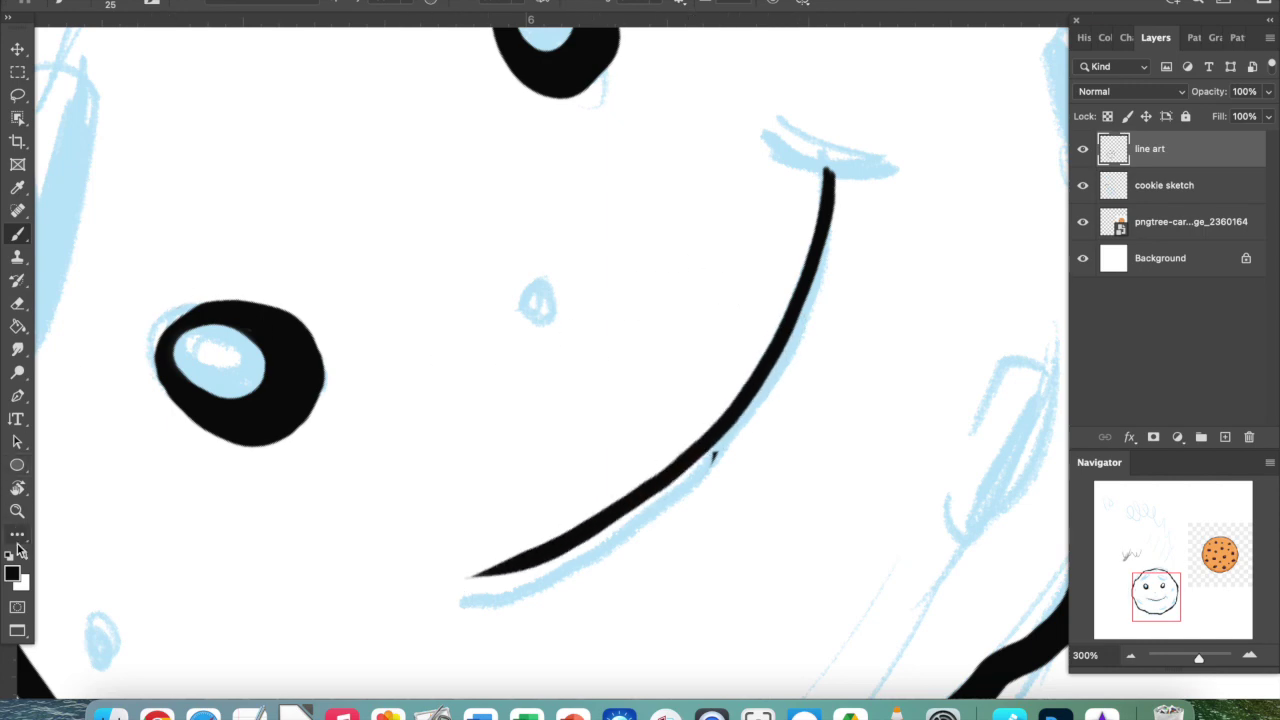
- Level the rotated view and ink the tapered right corner, thickening the mouth line
{"action": "left_click", "coordinate": [17, 487]}
{"action": "left_click_drag", "start_coordinate": [671, 417], "coordinate": [617, 430]}
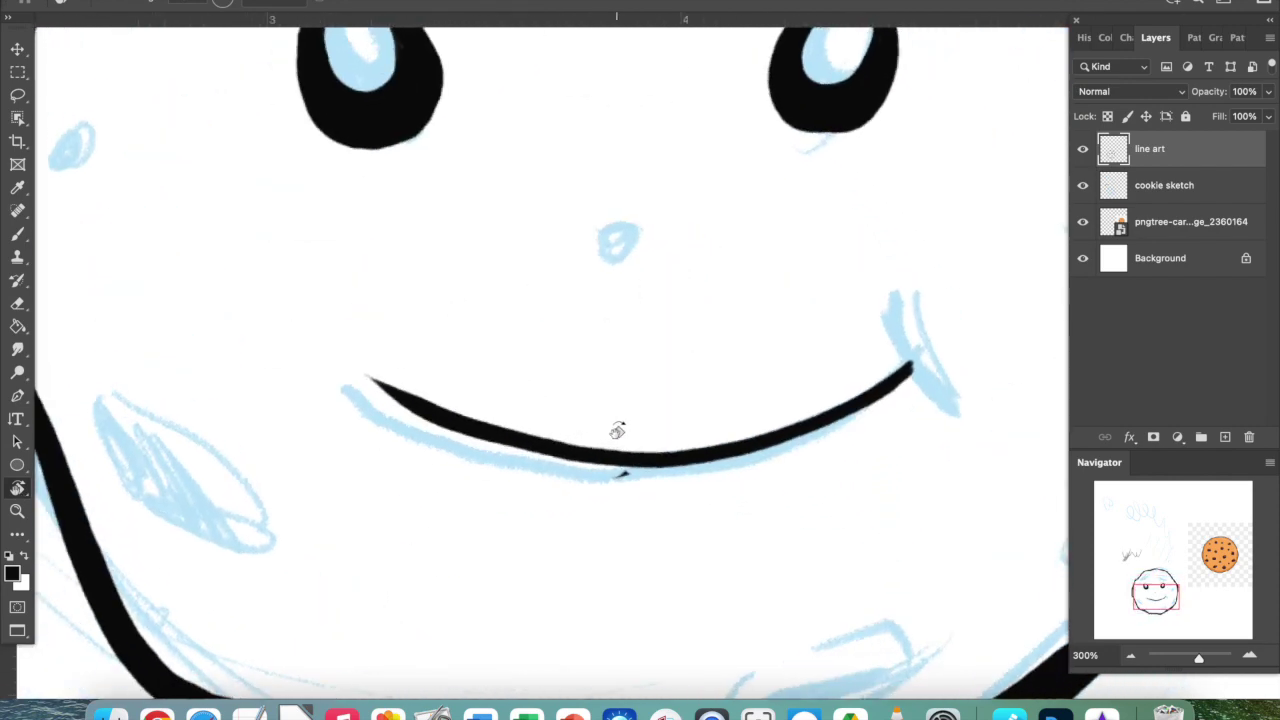
{"action": "key", "text": "b"}
{"action": "mouse_move", "coordinate": [886, 297]}
{"action": "left_mouse_down"}
{"action": "mouse_move", "coordinate": [946, 369]}
{"action": "mouse_move", "coordinate": [948, 400]}
{"action": "left_mouse_up"}
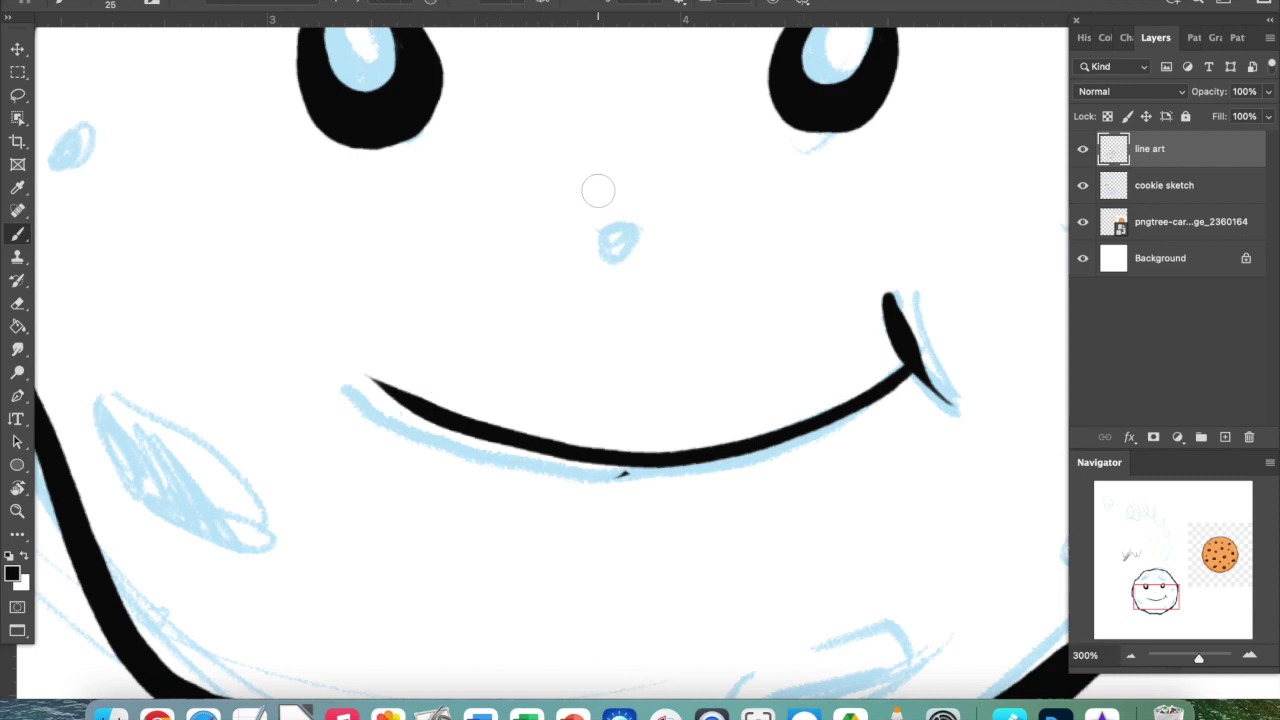
{"action": "scroll", "coordinate": [598, 190], "scroll_direction": "down", "scroll_amount": 5}
{"action": "mouse_move", "coordinate": [831, 441]}
{"action": "left_mouse_down"}
{"action": "mouse_move", "coordinate": [857, 470]}
{"action": "mouse_move", "coordinate": [803, 514]}
{"action": "mouse_move", "coordinate": [723, 540]}
{"action": "mouse_move", "coordinate": [685, 520]}
{"action": "left_mouse_up"}
{"action": "mouse_move", "coordinate": [832, 484]}
{"action": "left_mouse_down"}
{"action": "mouse_move", "coordinate": [713, 517]}
{"action": "mouse_move", "coordinate": [790, 470]}
{"action": "left_mouse_up"}
- Pan left and ink the cookie's left outline in black
{"action": "scroll", "coordinate": [777, 491], "scroll_direction": "left", "scroll_amount": 5}
{"action": "scroll", "coordinate": [777, 491], "scroll_direction": "up", "scroll_amount": 3}
{"action": "mouse_move", "coordinate": [300, 350]}
{"action": "left_mouse_down"}
{"action": "mouse_move", "coordinate": [268, 342]}
{"action": "mouse_move", "coordinate": [408, 472]}
{"action": "mouse_move", "coordinate": [298, 400]}
{"action": "mouse_move", "coordinate": [354, 351]}
{"action": "left_mouse_up"}
{"action": "scroll", "coordinate": [354, 351], "scroll_direction": "left", "scroll_amount": 3}
{"action": "scroll", "coordinate": [354, 351], "scroll_direction": "up", "scroll_amount": 2}
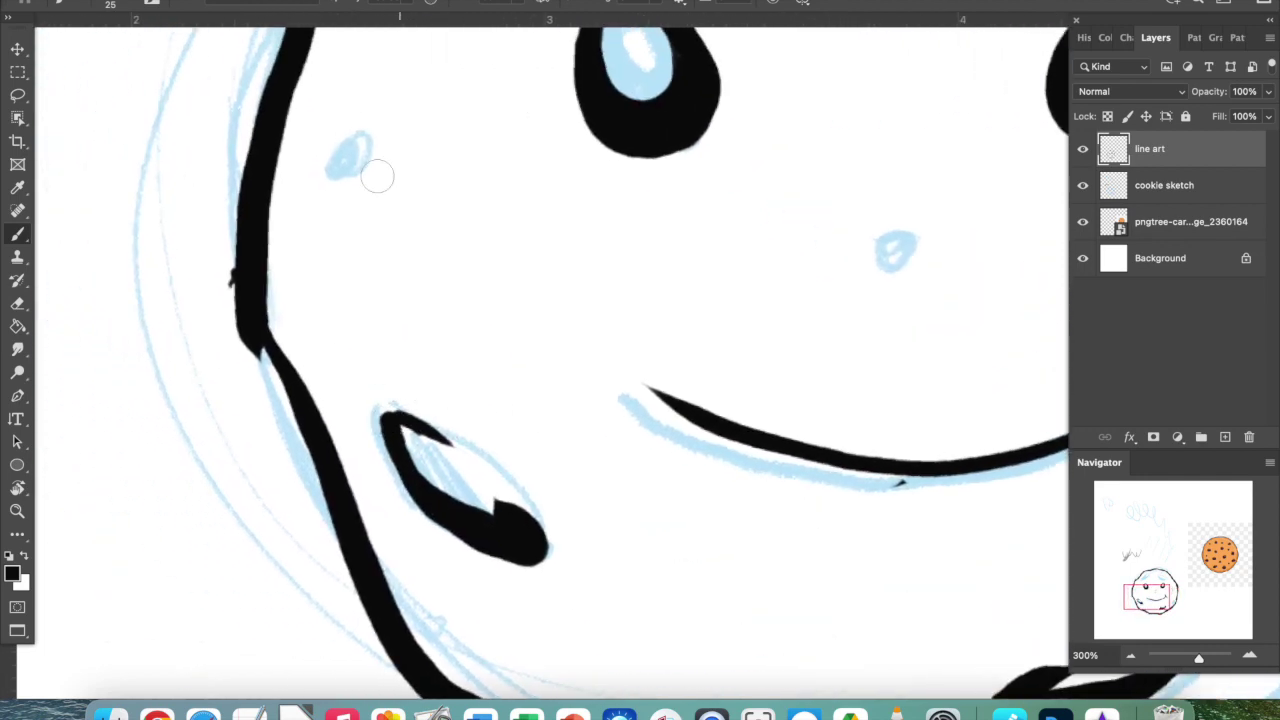
- Ink the eyebrow and chocolate chunk marks as solid black shapes, including the right cheek mark
{"action": "mouse_move", "coordinate": [377, 177]}
{"action": "left_mouse_down"}
{"action": "mouse_move", "coordinate": [345, 165]}
{"action": "mouse_move", "coordinate": [365, 152]}
{"action": "left_mouse_up"}
{"action": "scroll", "coordinate": [365, 152], "scroll_direction": "up", "scroll_amount": 6}
{"action": "scroll", "coordinate": [365, 152], "scroll_direction": "left", "scroll_amount": 1}
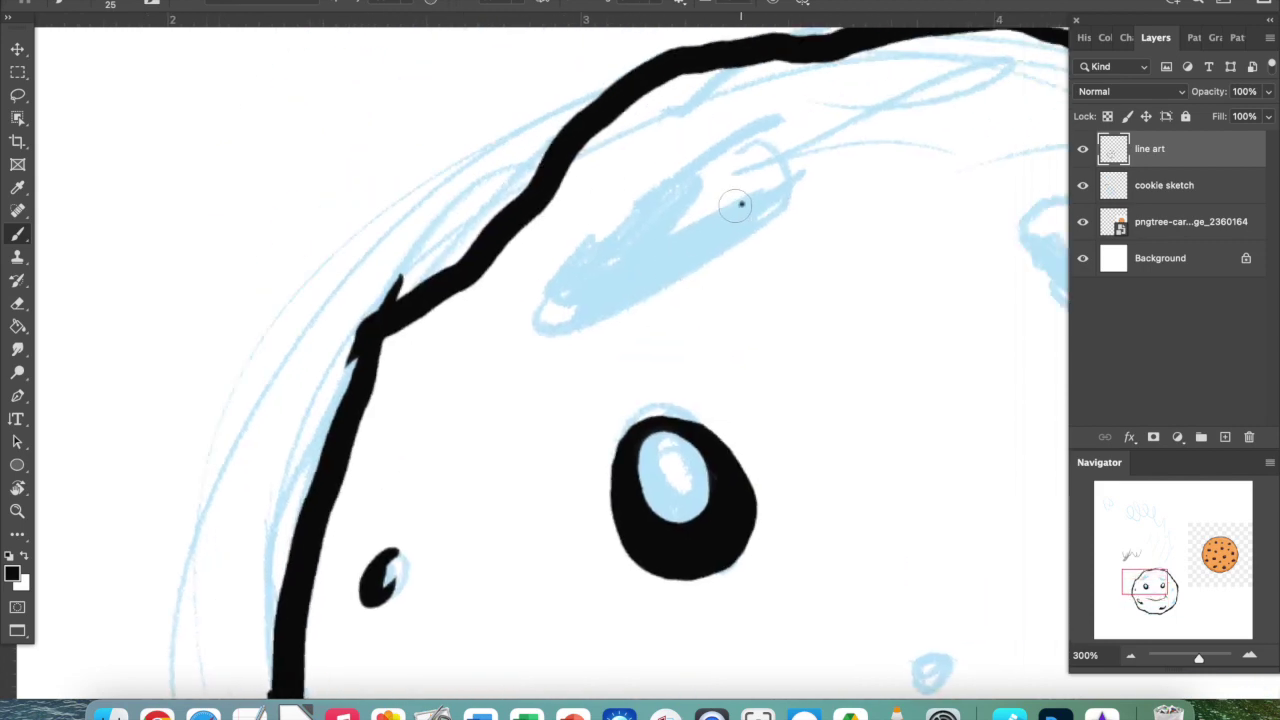
{"action": "mouse_move", "coordinate": [740, 205]}
{"action": "left_mouse_down"}
{"action": "mouse_move", "coordinate": [556, 305]}
{"action": "mouse_move", "coordinate": [632, 340]}
{"action": "mouse_move", "coordinate": [593, 320]}
{"action": "mouse_move", "coordinate": [701, 287]}
{"action": "mouse_move", "coordinate": [753, 241]}
{"action": "mouse_move", "coordinate": [738, 272]}
{"action": "left_mouse_up"}
{"action": "scroll", "coordinate": [674, 334], "scroll_direction": "right", "scroll_amount": 5}
{"action": "mouse_move", "coordinate": [674, 228]}
{"action": "left_mouse_down"}
{"action": "mouse_move", "coordinate": [748, 280]}
{"action": "mouse_move", "coordinate": [880, 310]}
{"action": "mouse_move", "coordinate": [726, 210]}
{"action": "mouse_move", "coordinate": [857, 322]}
{"action": "mouse_move", "coordinate": [692, 230]}
{"action": "mouse_move", "coordinate": [750, 231]}
{"action": "left_mouse_up"}
{"action": "scroll", "coordinate": [750, 231], "scroll_direction": "right", "scroll_amount": 5}
{"action": "scroll", "coordinate": [750, 231], "scroll_direction": "down", "scroll_amount": 3}
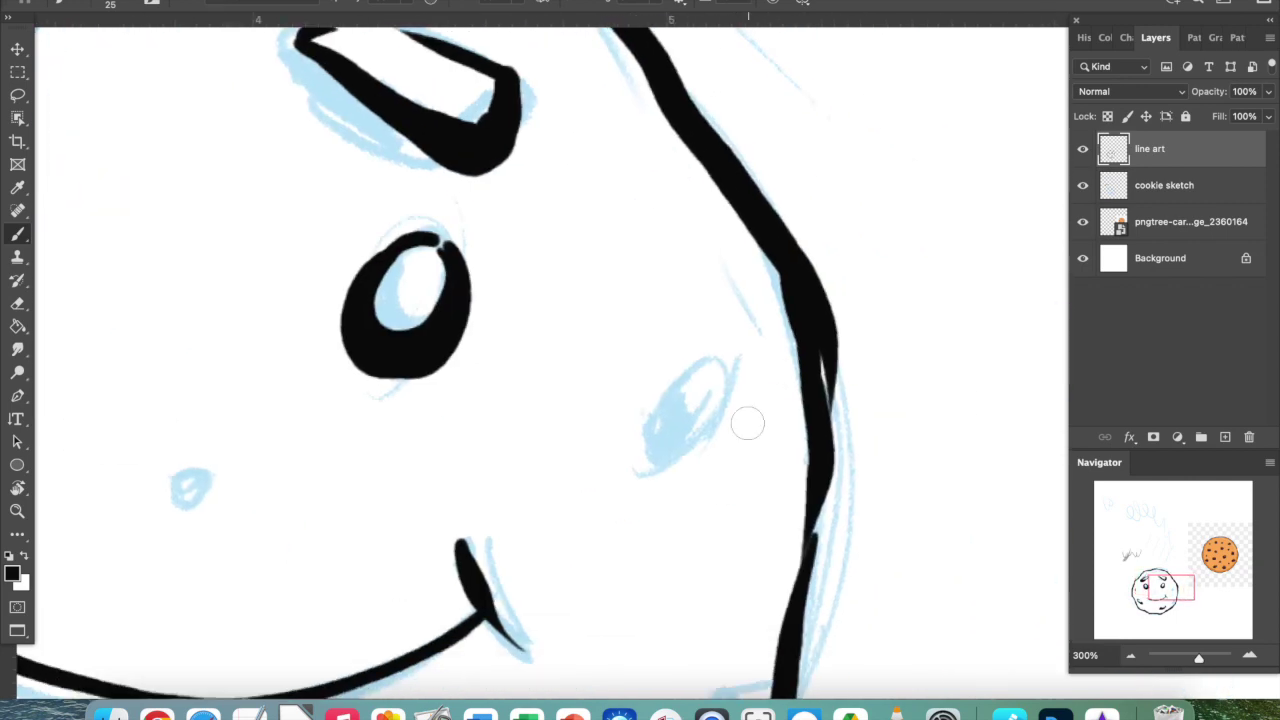
{"action": "mouse_move", "coordinate": [715, 357]}
{"action": "left_mouse_down"}
{"action": "mouse_move", "coordinate": [669, 474]}
{"action": "mouse_move", "coordinate": [734, 402]}
{"action": "mouse_move", "coordinate": [721, 404]}
{"action": "mouse_move", "coordinate": [741, 362]}
{"action": "left_mouse_up"}
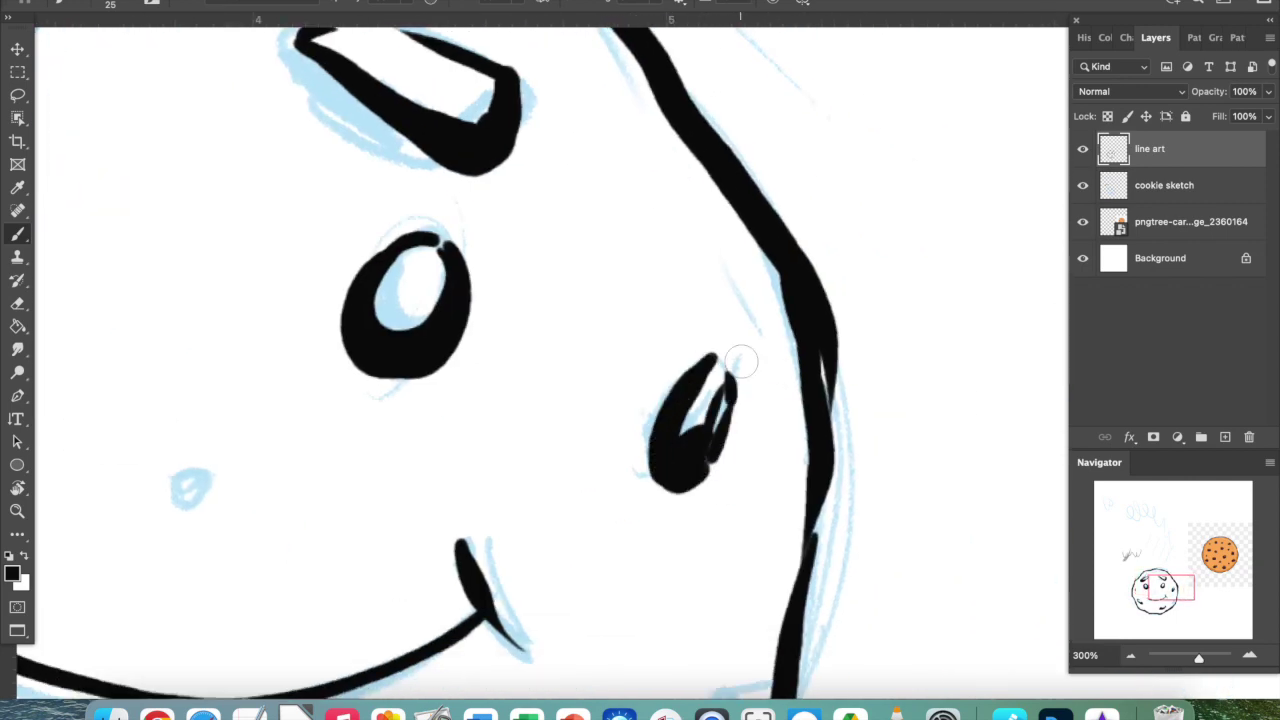
{"action": "scroll", "coordinate": [740, 362], "scroll_direction": "down", "scroll_amount": 5}
{"action": "mouse_move", "coordinate": [740, 262]}
{"action": "left_mouse_down"}
{"action": "mouse_move", "coordinate": [705, 375]}
{"action": "mouse_move", "coordinate": [749, 337]}
{"action": "mouse_move", "coordinate": [765, 268]}
{"action": "left_mouse_up"}
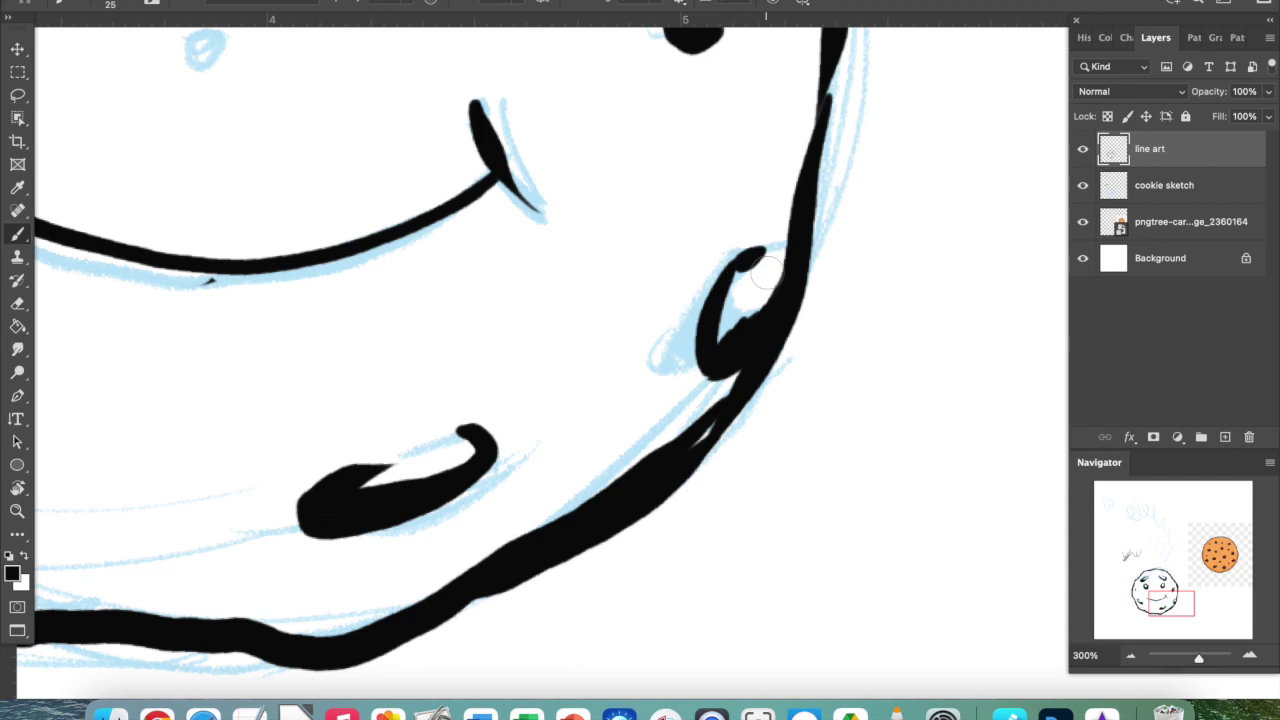
{"action": "scroll", "coordinate": [767, 272], "scroll_direction": "down", "scroll_amount": 6}
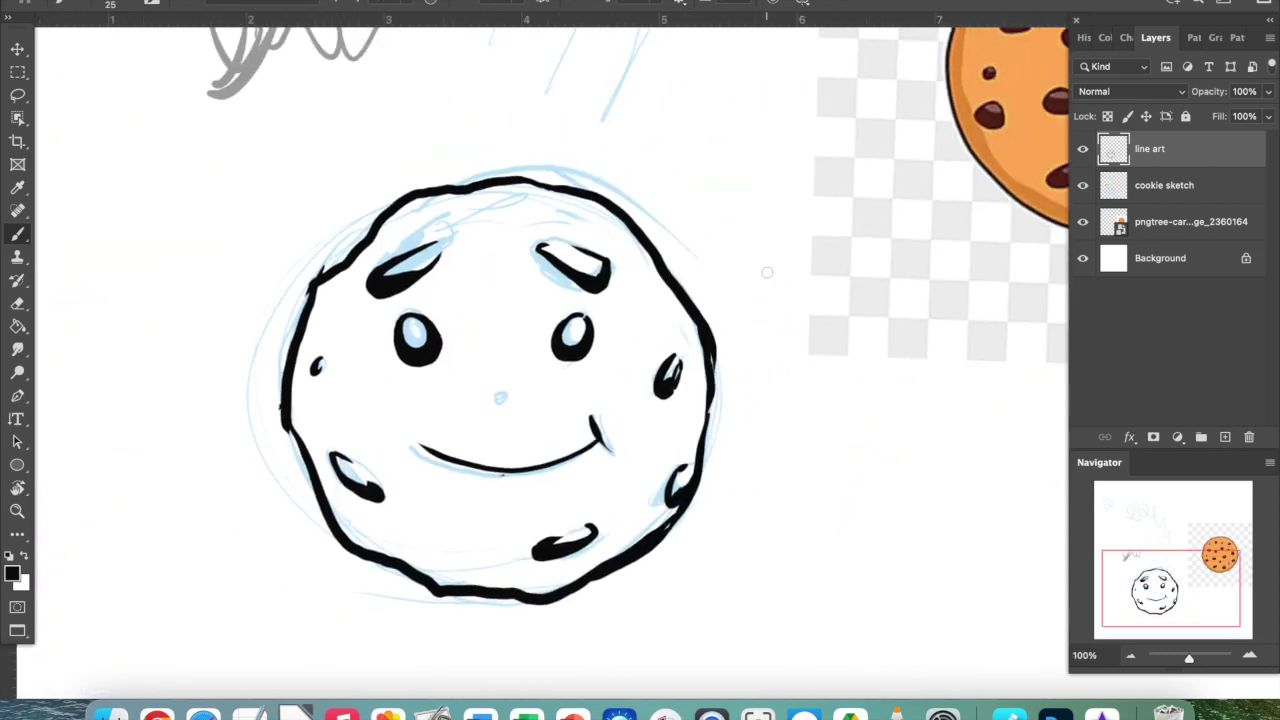
- Hide the blue cookie sketch layer, comparing once, to leave clean line art
{"action": "left_click", "coordinate": [1083, 186]}
{"action": "left_click", "coordinate": [1083, 187]}
{"action": "left_click", "coordinate": [1083, 187]}
{"action": "key", "text": "e"}
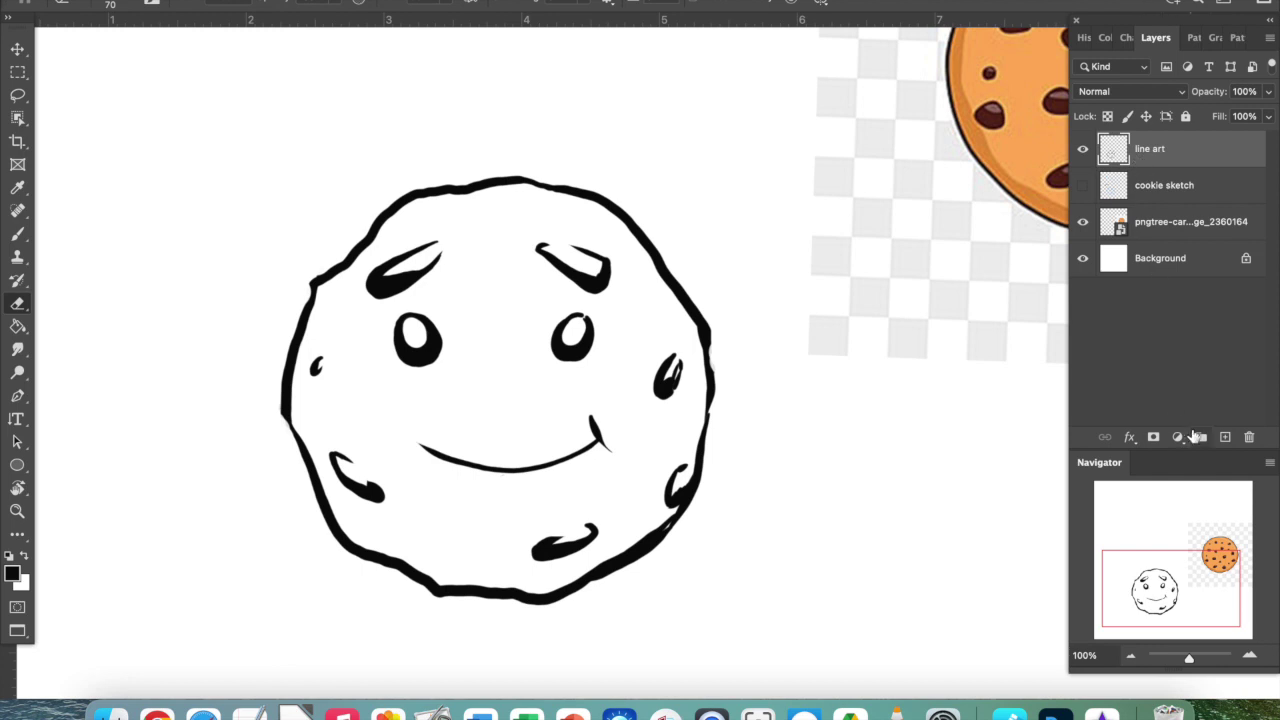
- Add a 'color' layer below line art, duplicate line art, and hide the color and original line art layers
{"action": "left_click", "coordinate": [1225, 437]}
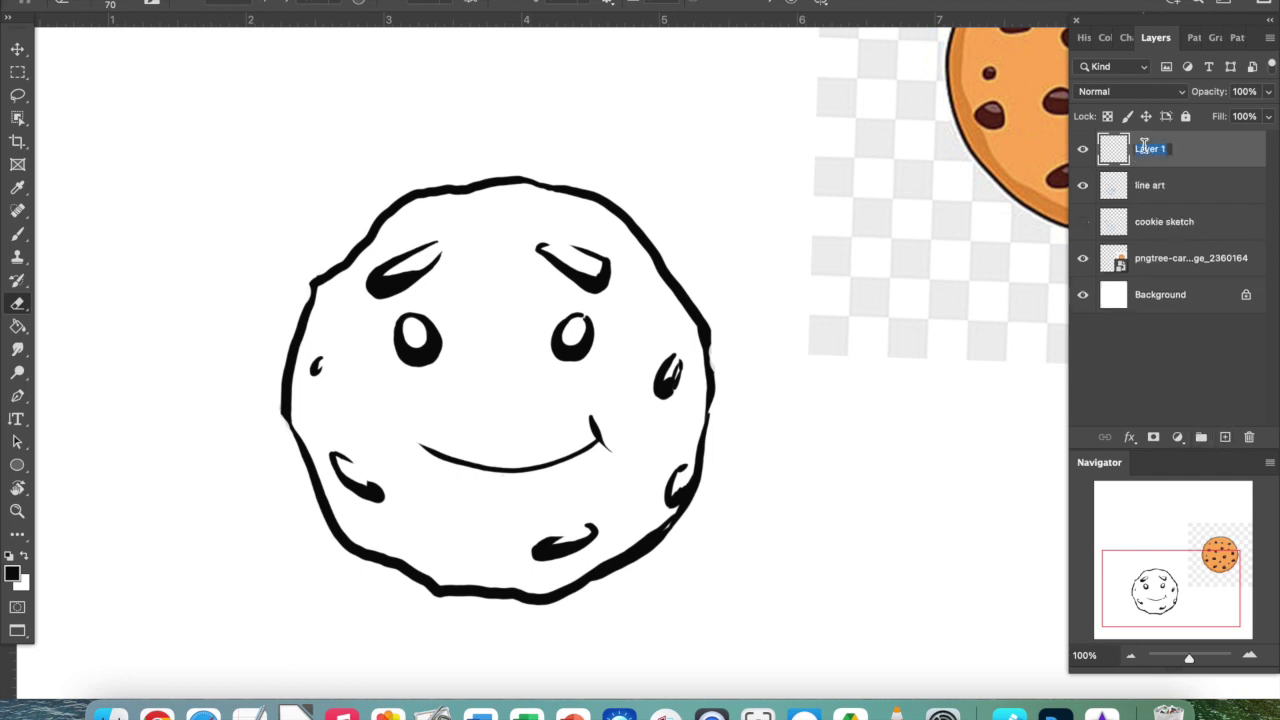
{"action": "type", "text": "color"}
{"action": "left_click_drag", "start_coordinate": [1178, 158], "coordinate": [1172, 214]}
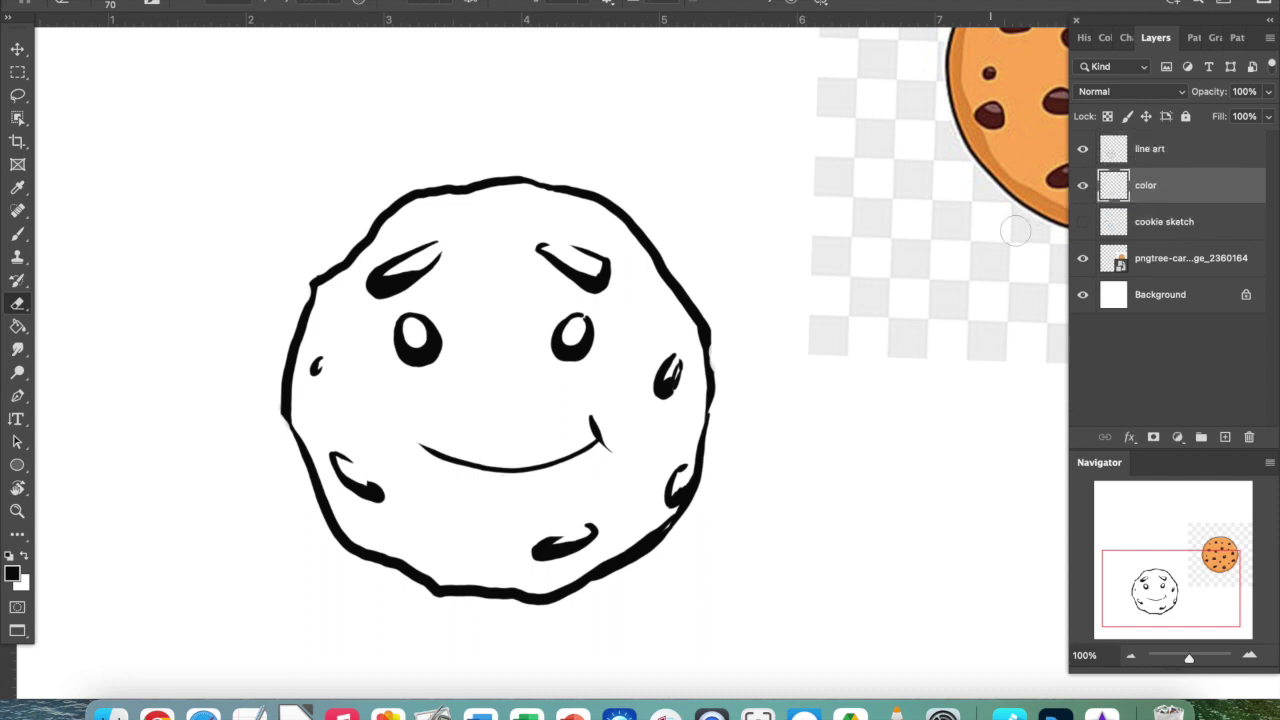
{"action": "left_click", "coordinate": [1083, 186]}
{"action": "left_click", "coordinate": [1165, 150]}
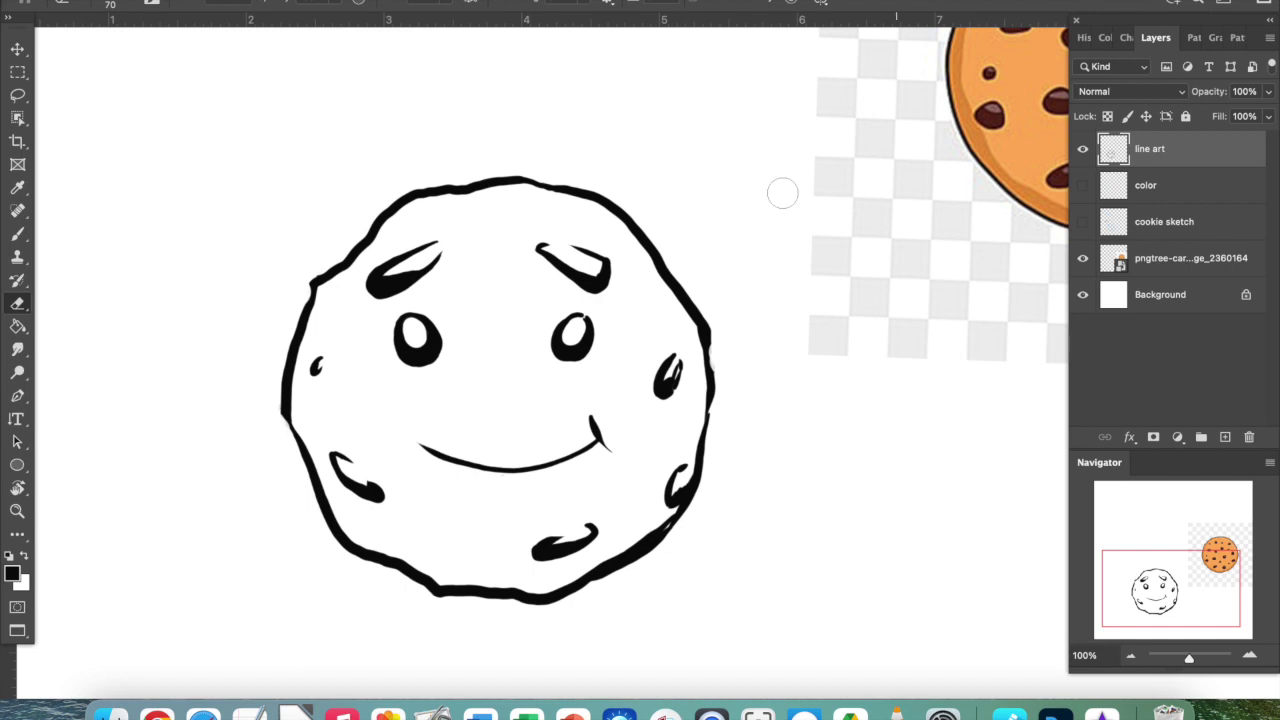
{"action": "left_click_drag", "start_coordinate": [1184, 150], "coordinate": [1225, 437]}
{"action": "left_click", "coordinate": [1083, 188]}
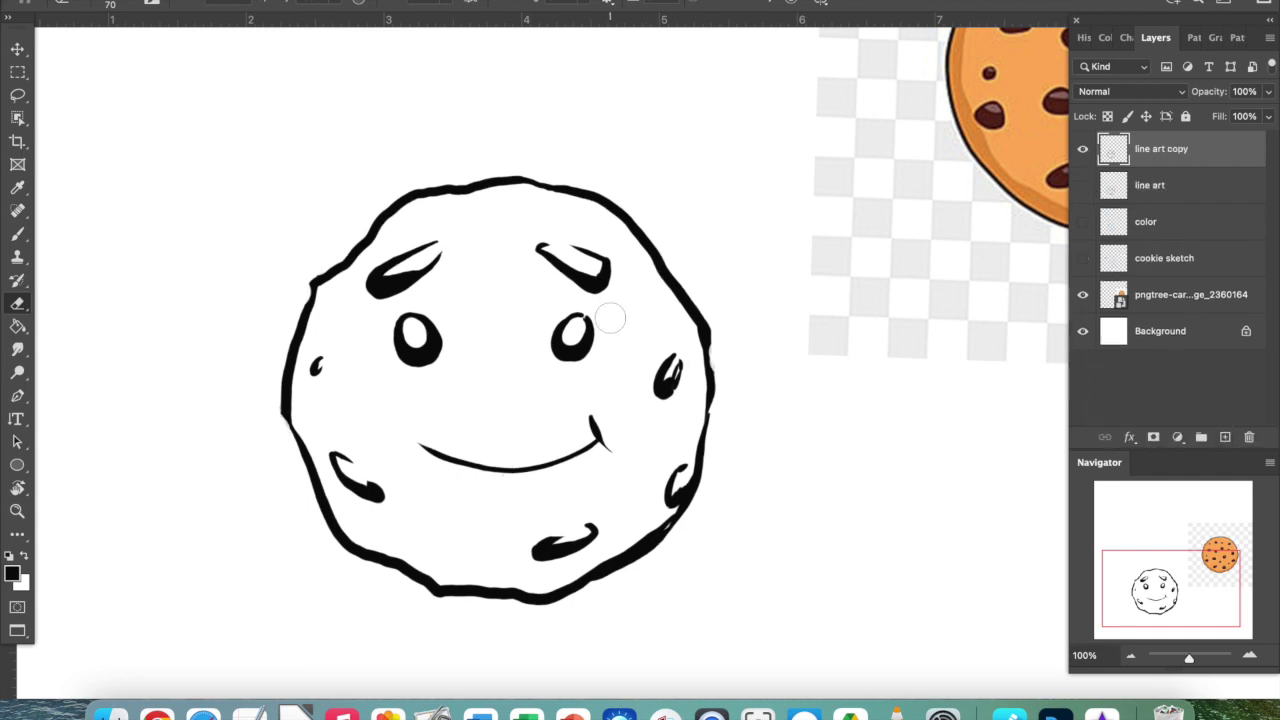
- Sample orange from the reference cookie and Paint Bucket fill the cookie interior
{"action": "left_click", "coordinate": [17, 327]}
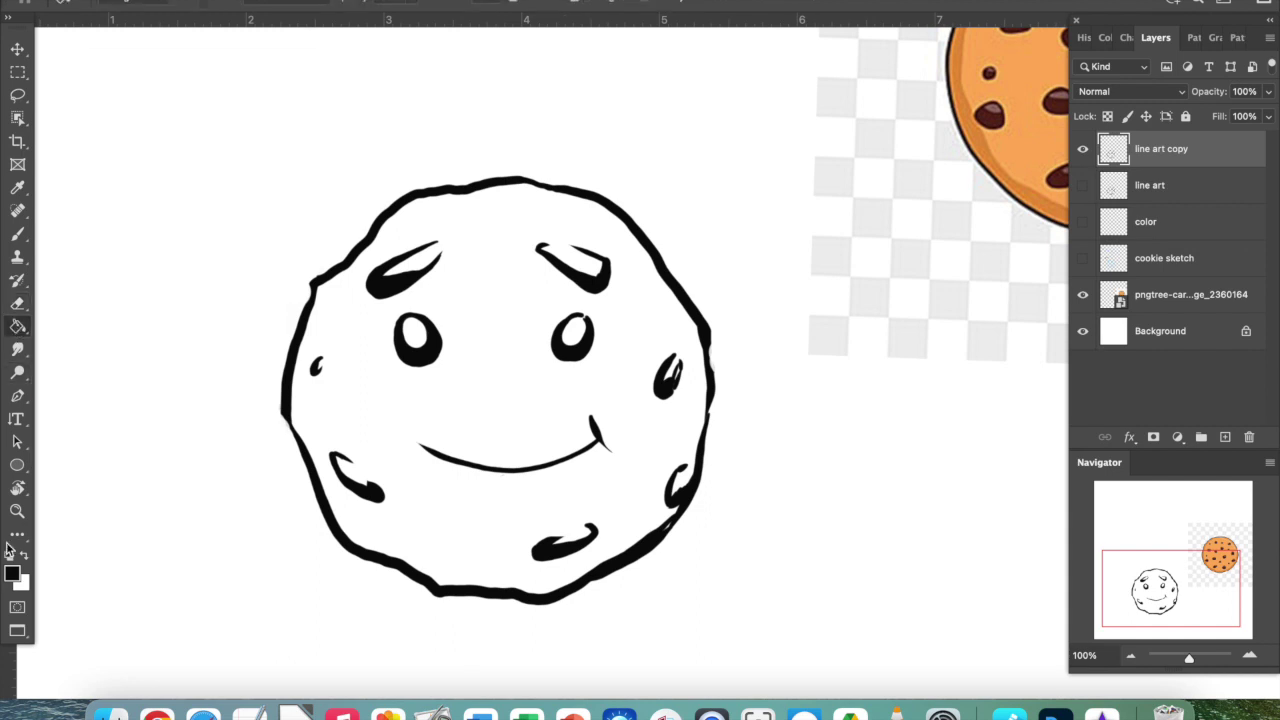
{"action": "left_click", "coordinate": [12, 574]}
{"action": "left_click_drag", "start_coordinate": [772, 26], "coordinate": [869, 306]}
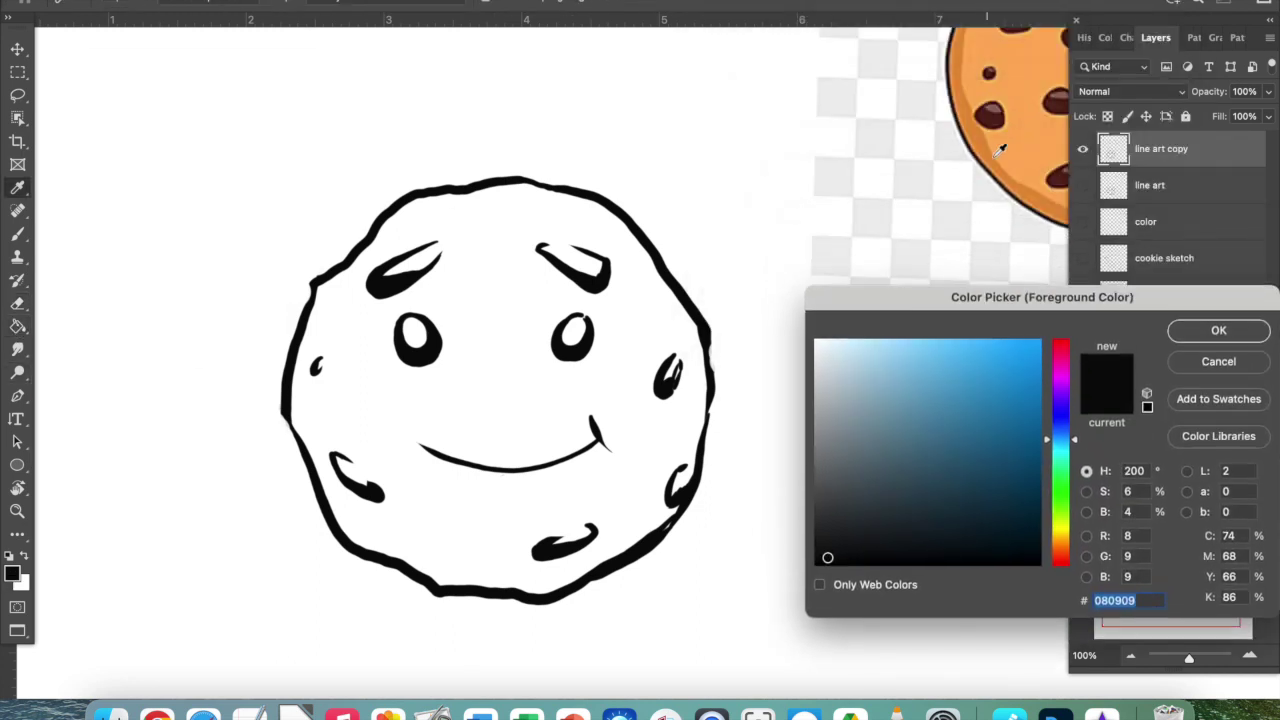
{"action": "left_click", "coordinate": [1026, 145]}
{"action": "left_click", "coordinate": [1196, 329]}
{"action": "left_click", "coordinate": [468, 378]}
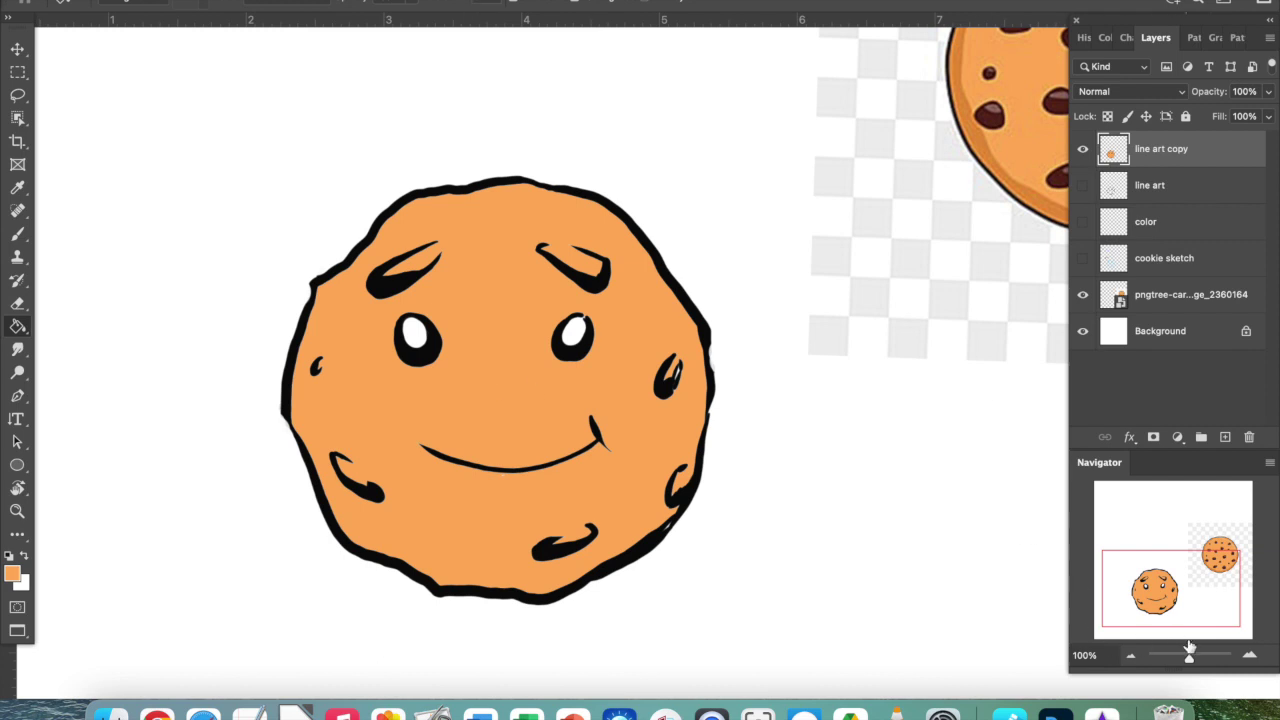
- Refill the cookie interior with a lighter tan shade on the line art copy layer
{"action": "left_click_drag", "start_coordinate": [1190, 661], "coordinate": [1190, 663]}
{"action": "left_click", "coordinate": [13, 574]}
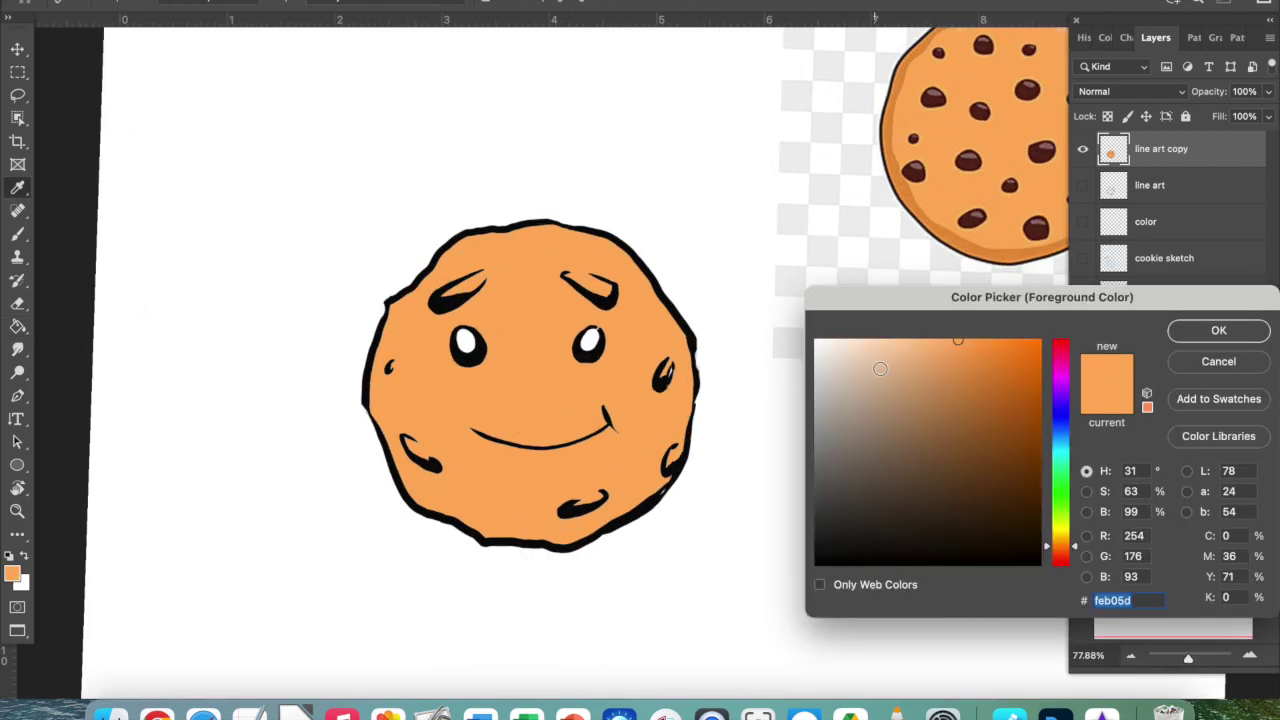
{"action": "left_click", "coordinate": [908, 349]}
{"action": "left_click", "coordinate": [1204, 339]}
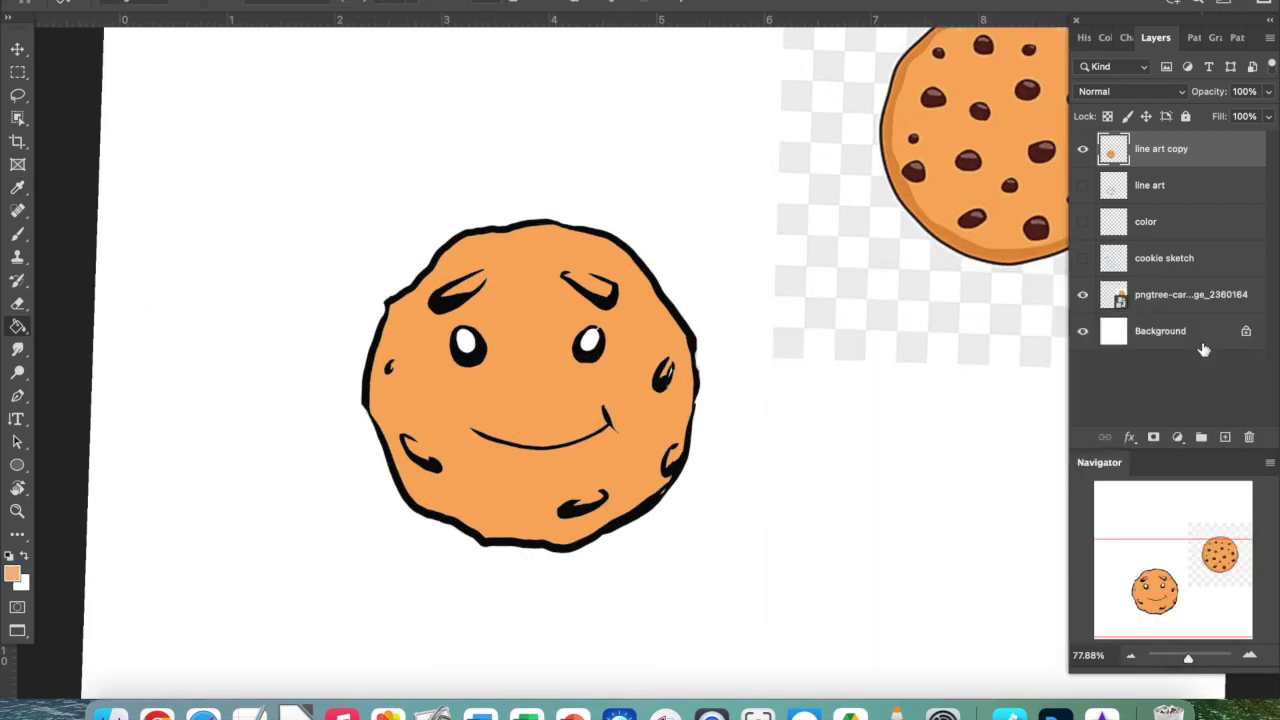
{"action": "key", "text": "g"}
{"action": "left_click", "coordinate": [560, 401]}
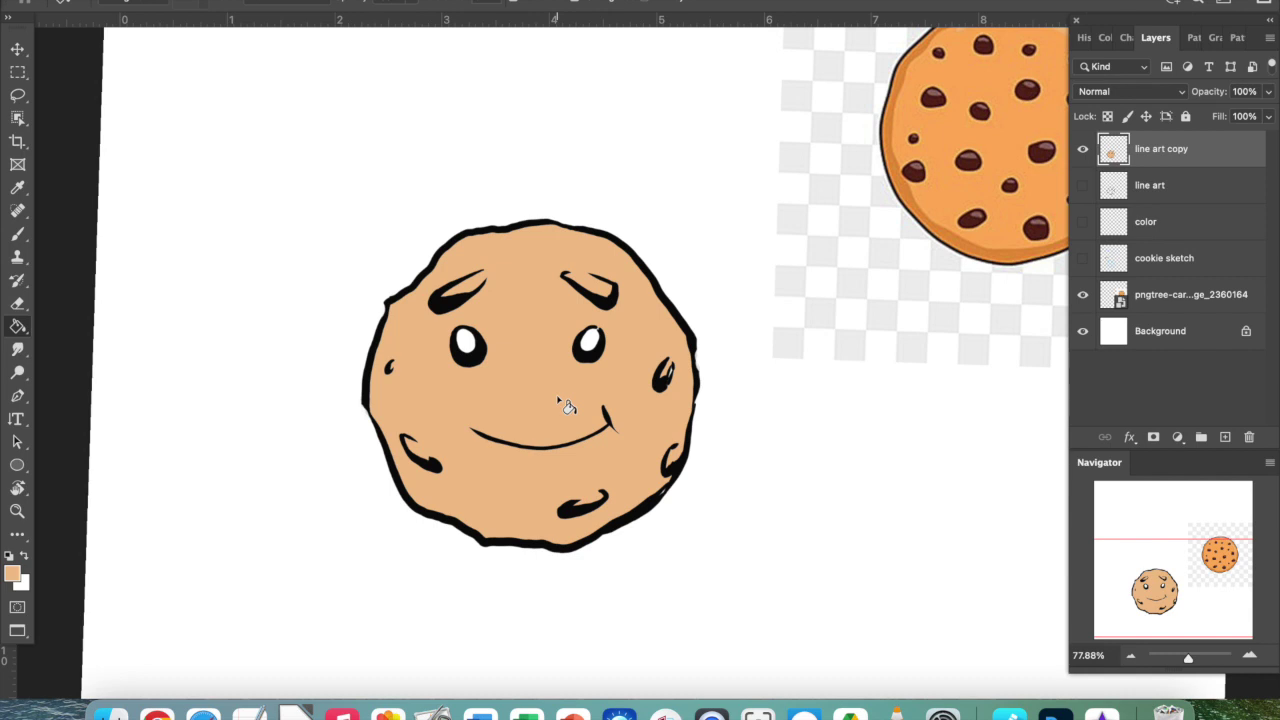
{"action": "left_click", "coordinate": [1082, 150]}
{"action": "left_click", "coordinate": [1083, 152]}
{"action": "left_click", "coordinate": [17, 72]}
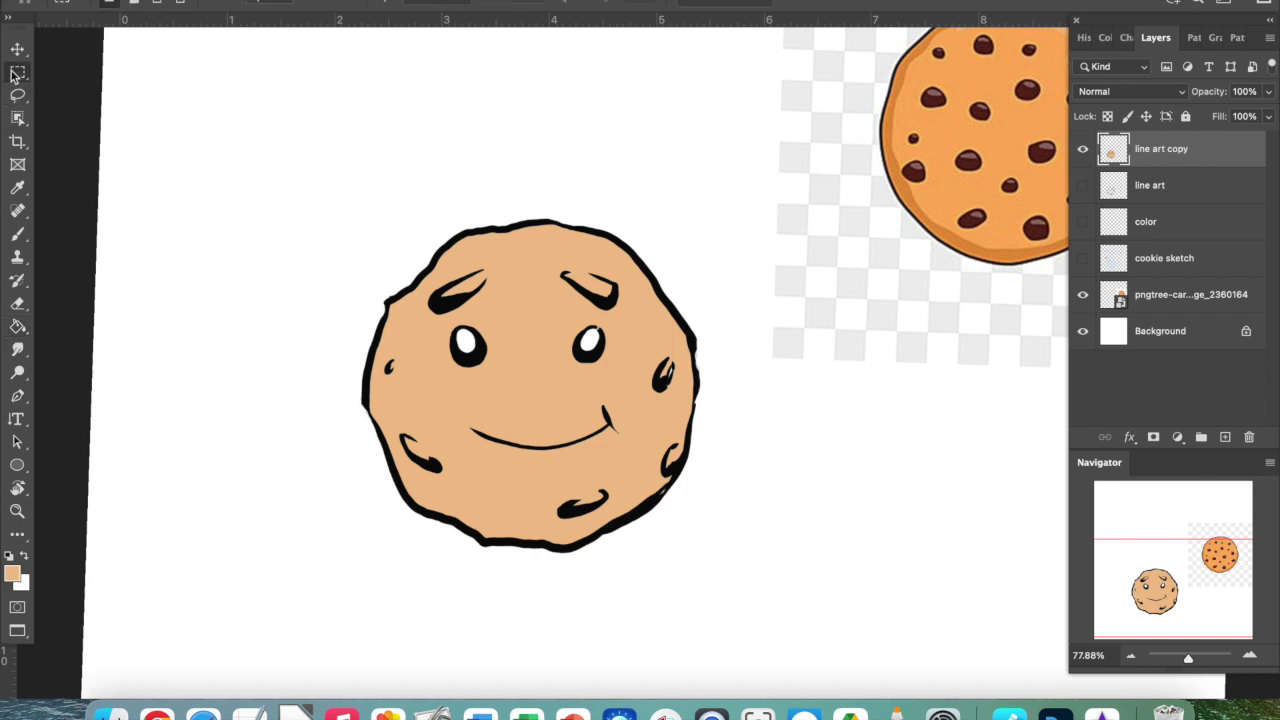
- Select the whole cookie with Object Selection and make the color layer visible
{"action": "right_click", "coordinate": [17, 117]}
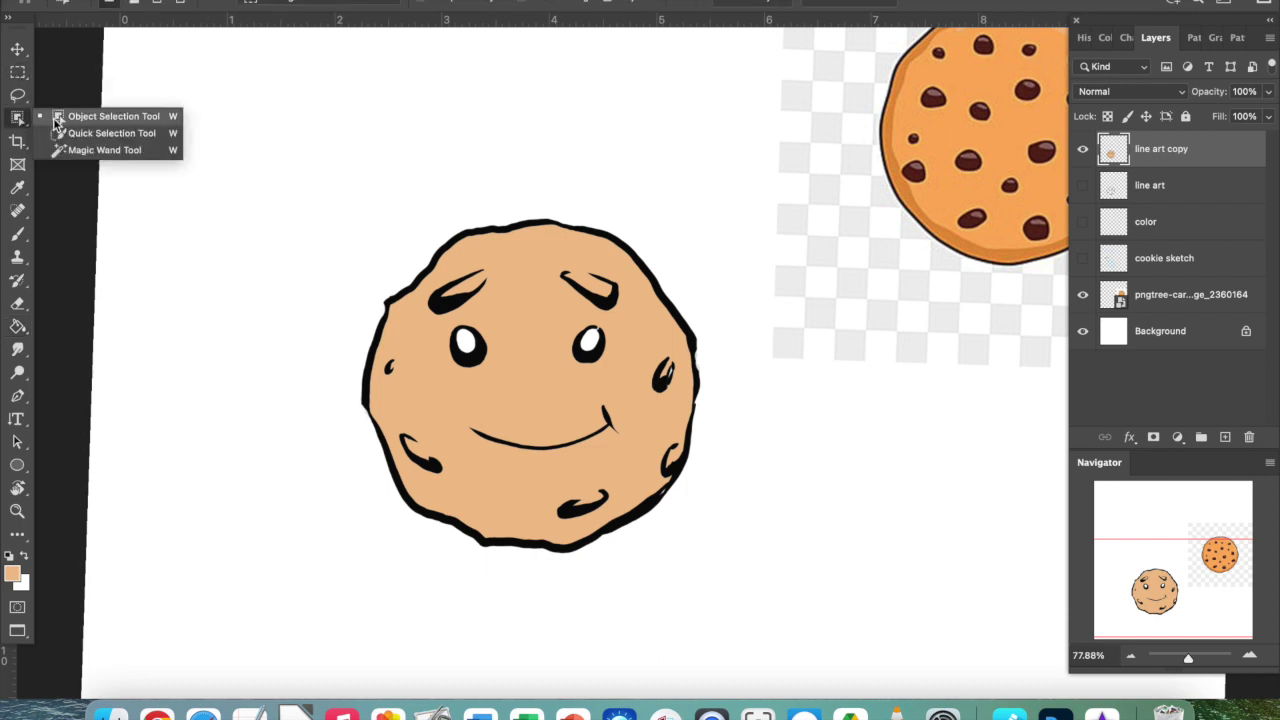
{"action": "left_click", "coordinate": [100, 114]}
{"action": "left_click_drag", "start_coordinate": [328, 226], "coordinate": [740, 602]}
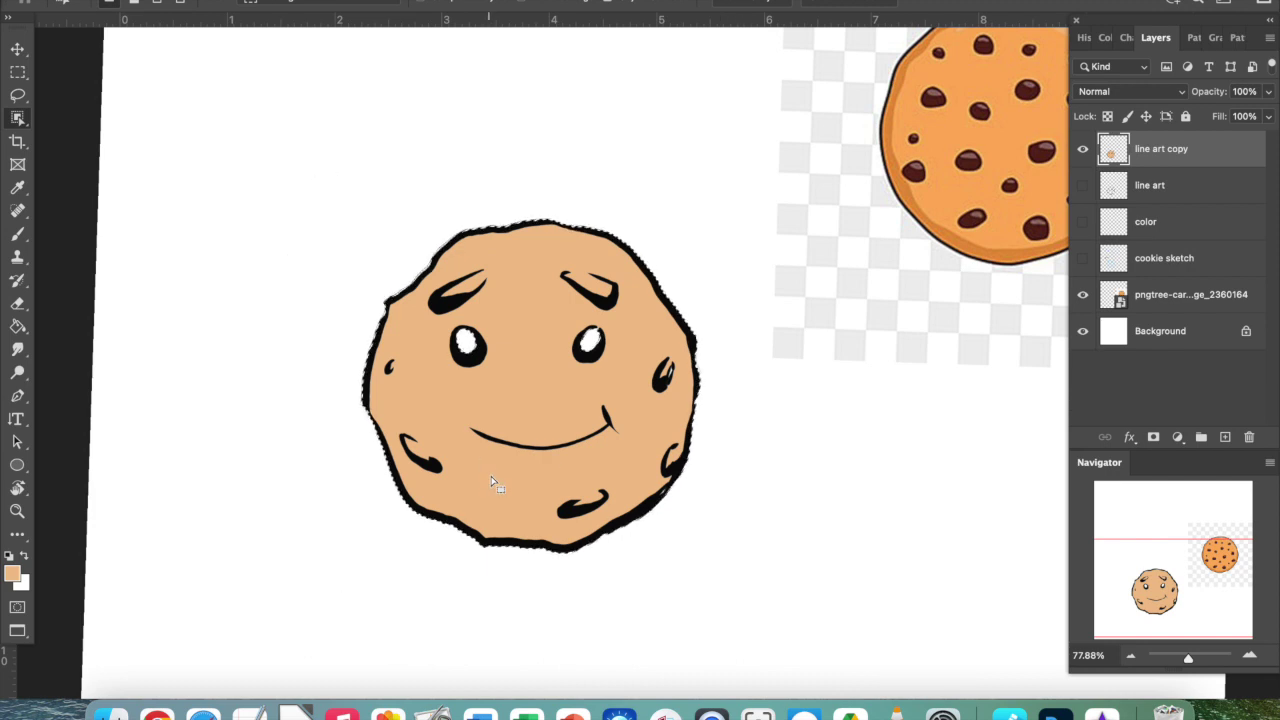
{"action": "left_click", "coordinate": [1178, 190]}
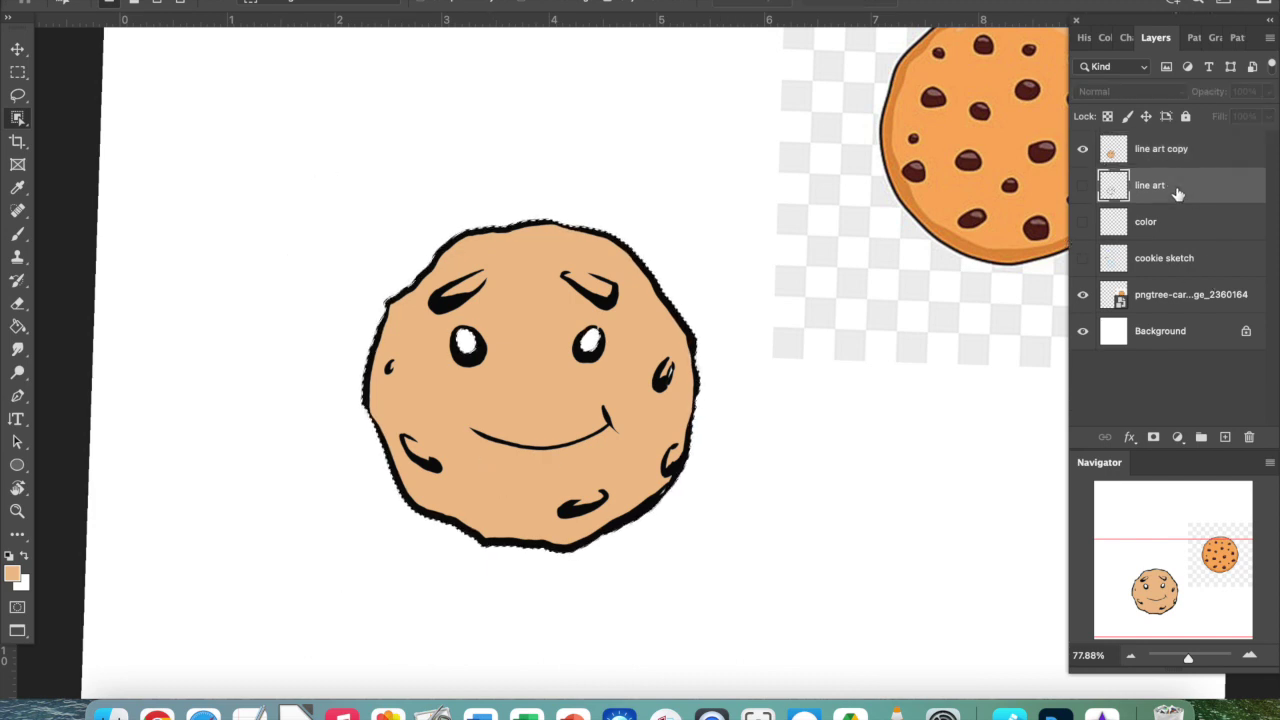
{"action": "left_click", "coordinate": [1083, 186]}
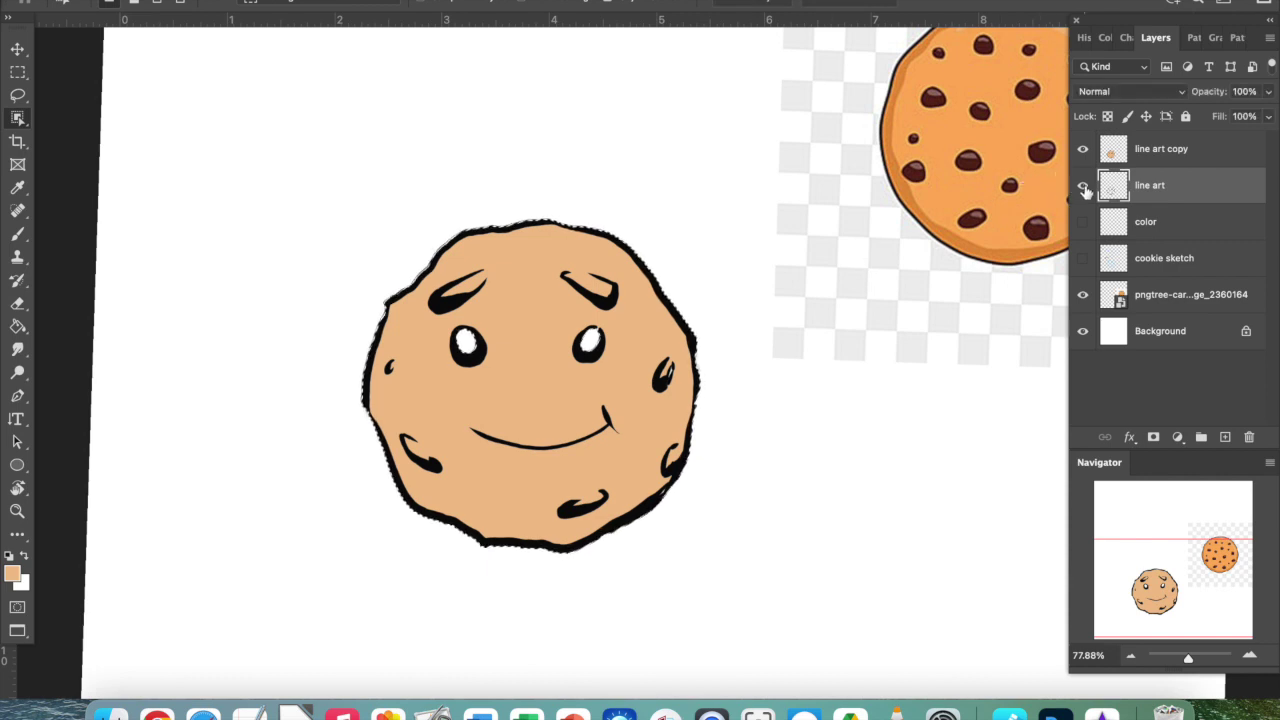
{"action": "left_click", "coordinate": [1083, 187]}
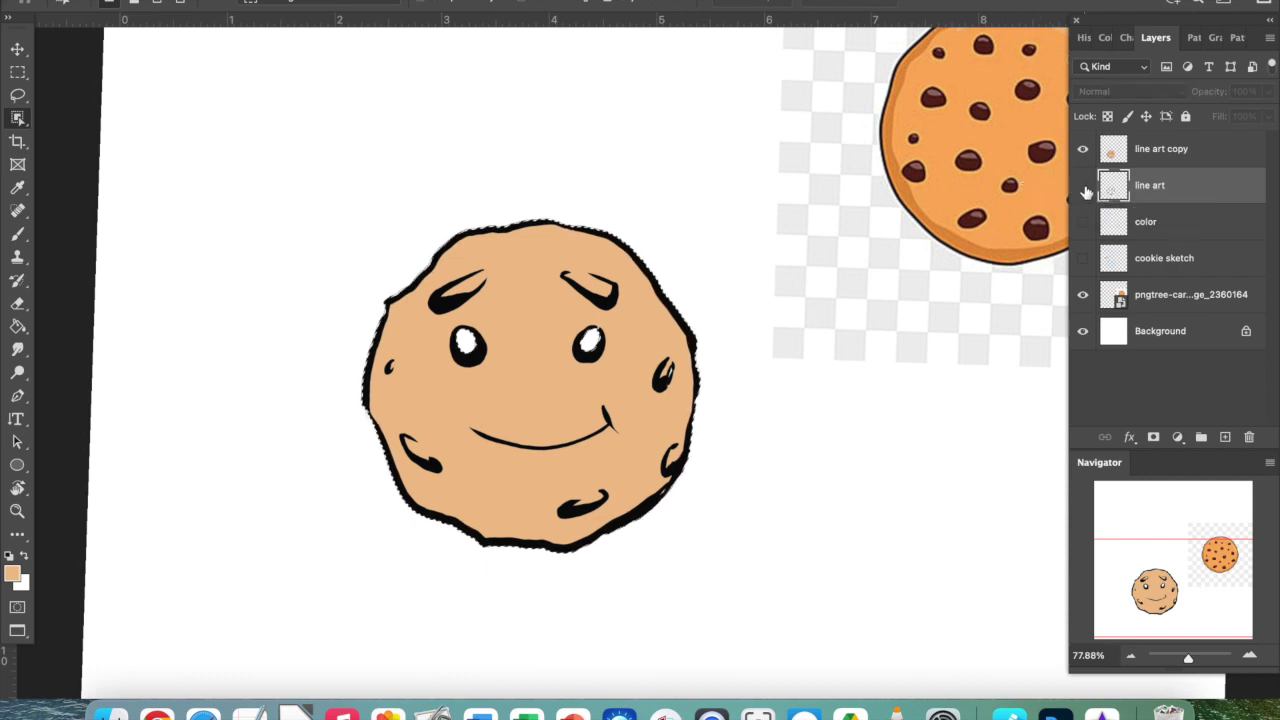
{"action": "left_click", "coordinate": [1163, 222]}
{"action": "left_click", "coordinate": [1082, 224]}
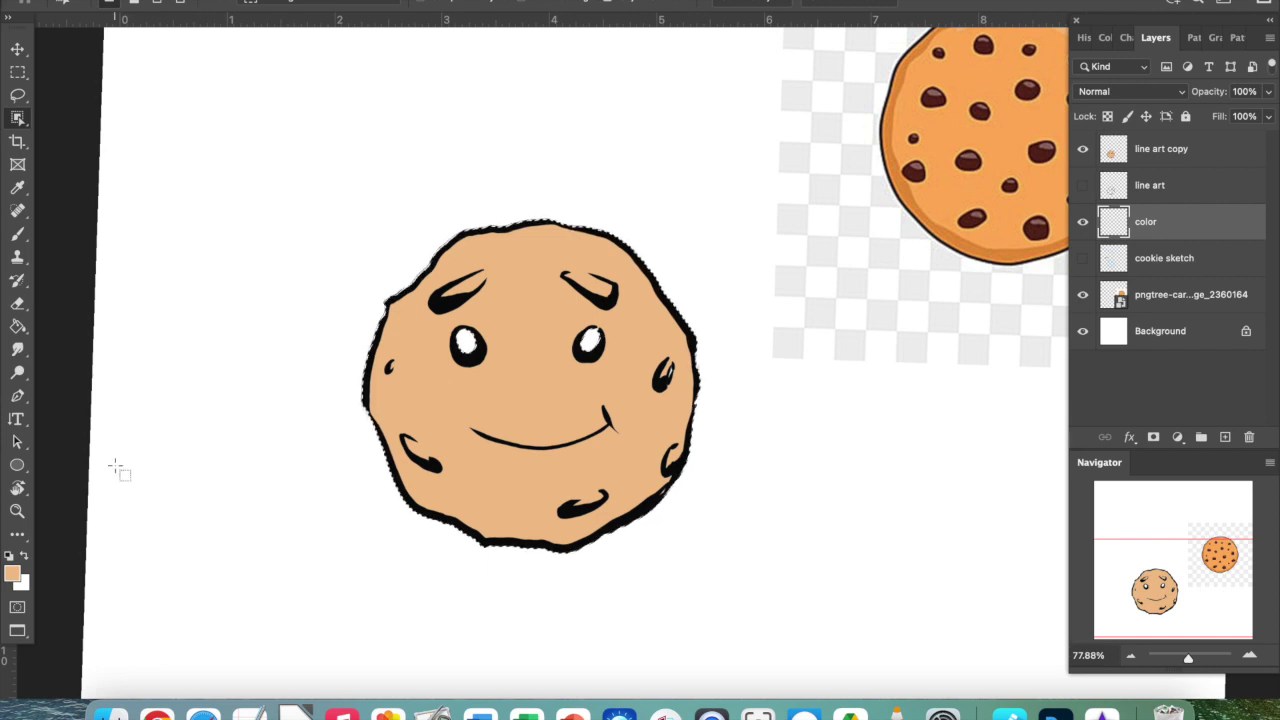
- Set the line art copy layer to Multiply blending and make the color layer active
{"action": "left_click", "coordinate": [1161, 152]}
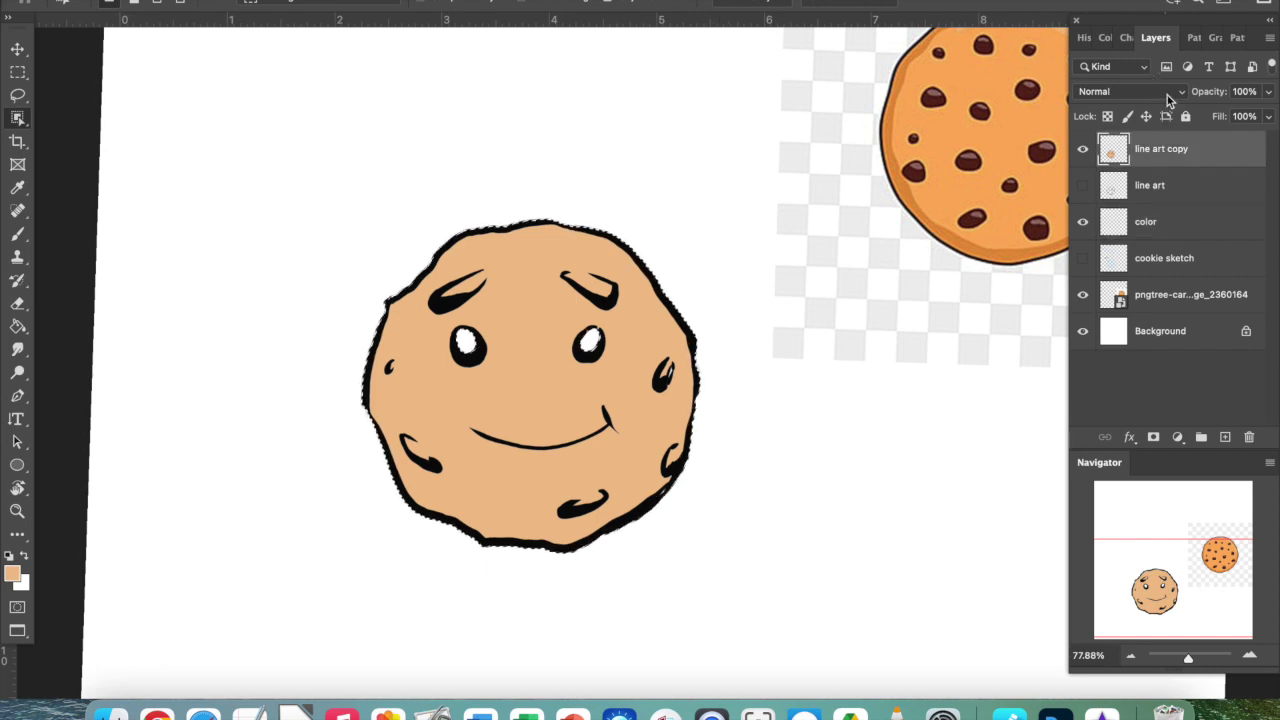
{"action": "left_click", "coordinate": [1172, 94]}
{"action": "left_click", "coordinate": [1138, 152]}
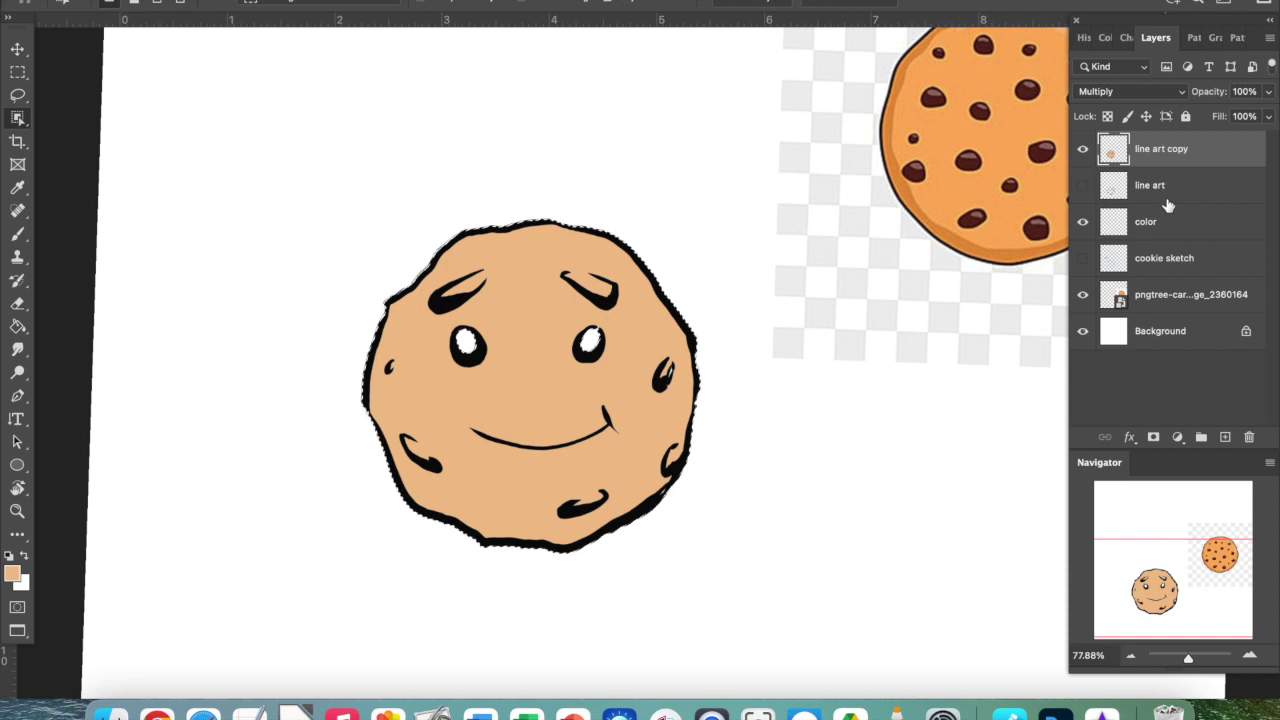
{"action": "left_click", "coordinate": [1176, 222]}
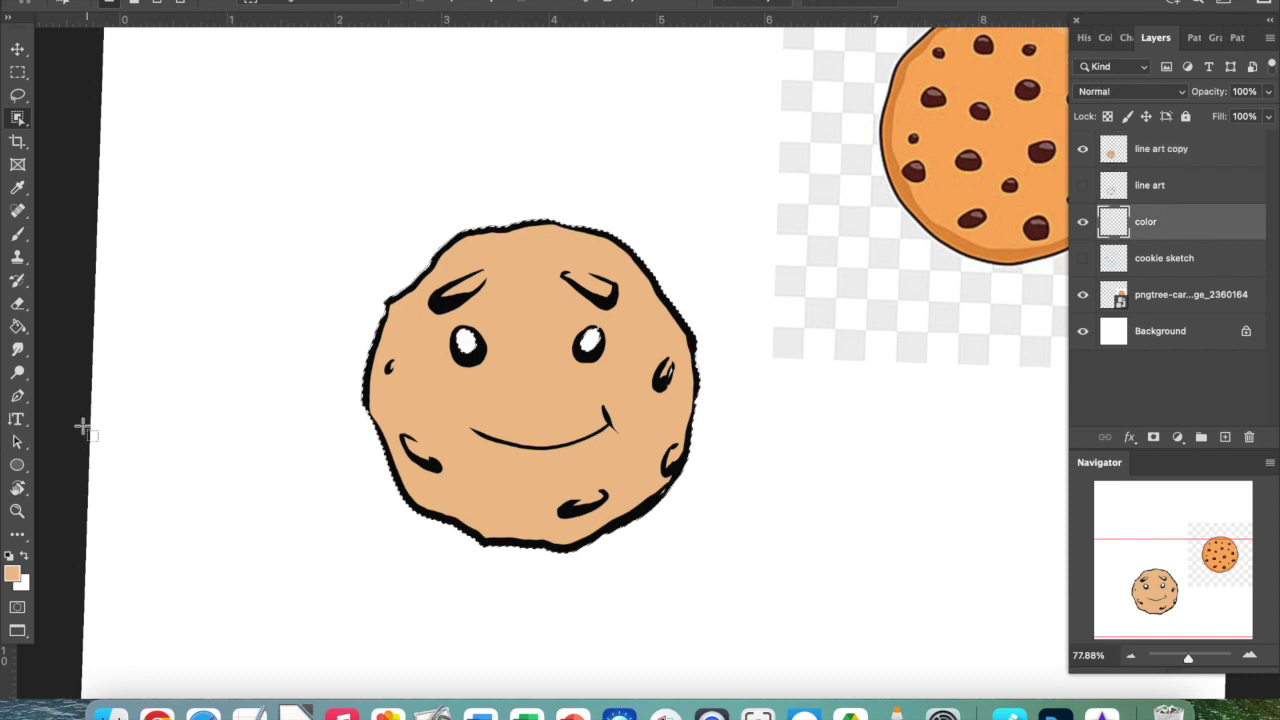
{"action": "left_click", "coordinate": [12, 573]}
- Sample orange from the reference cookie, paint a trial stroke, then undo it
{"action": "left_click", "coordinate": [956, 200]}
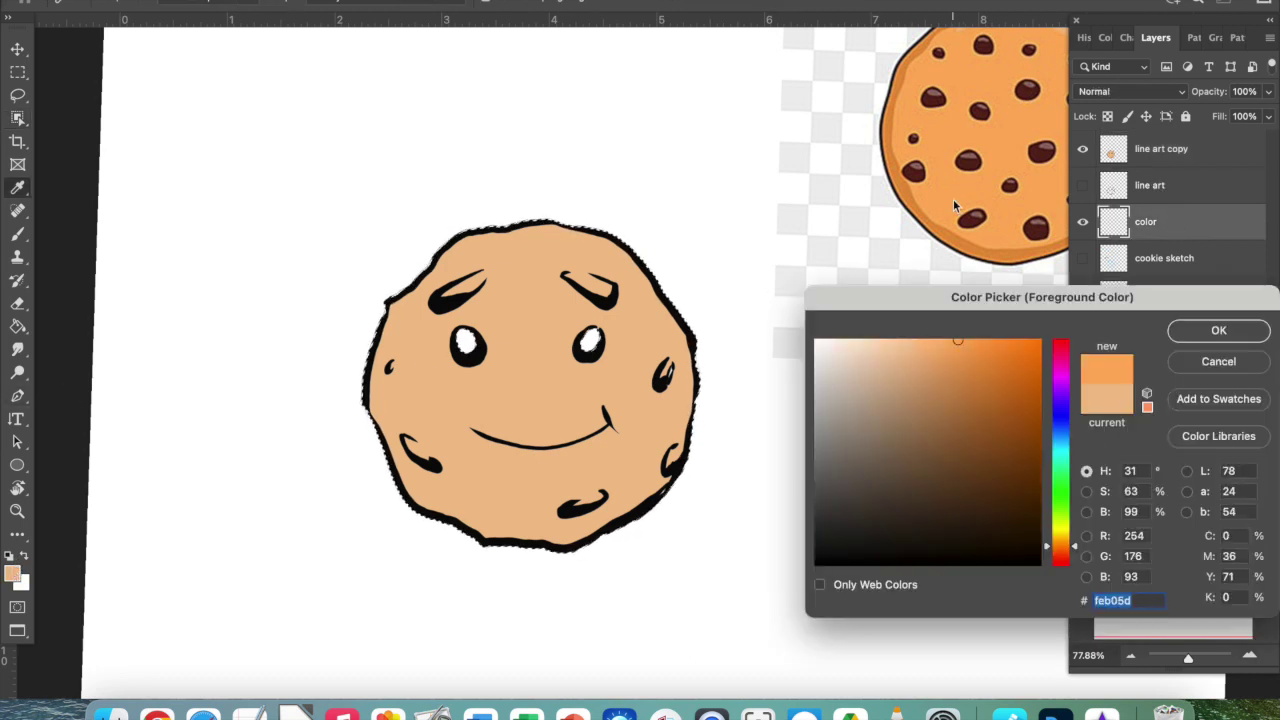
{"action": "left_click", "coordinate": [1219, 332]}
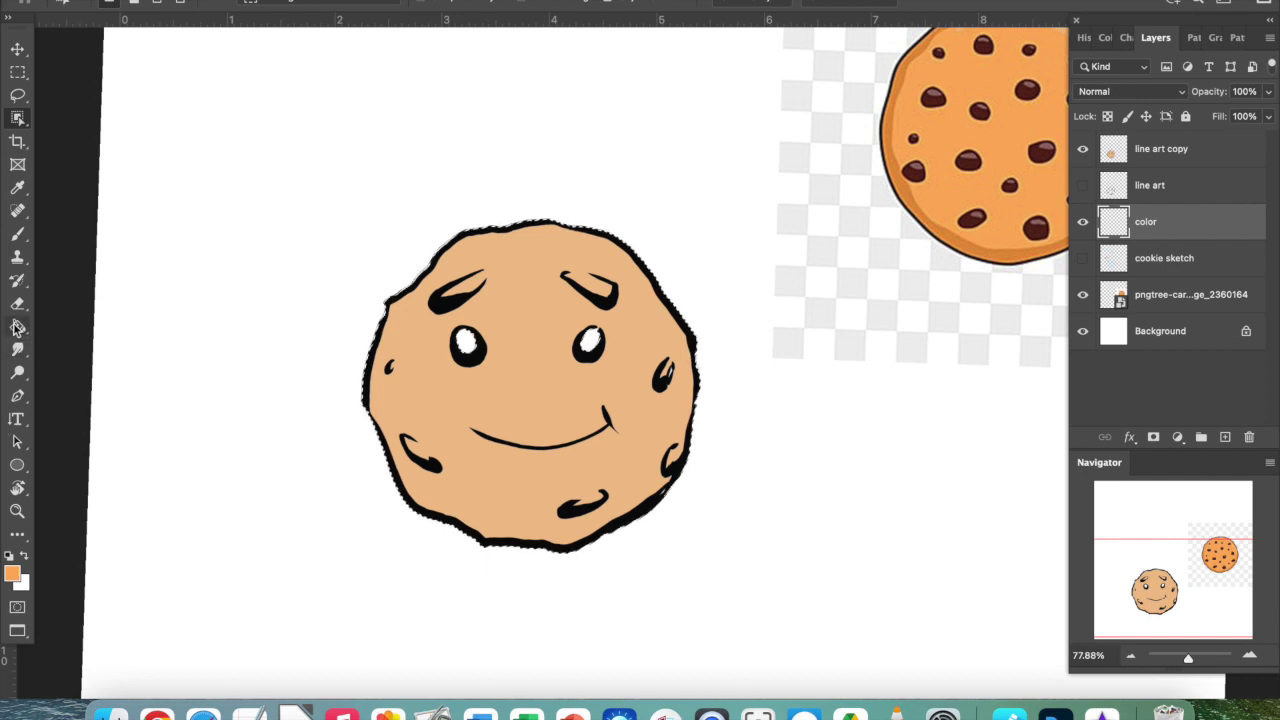
{"action": "left_click", "coordinate": [17, 235]}
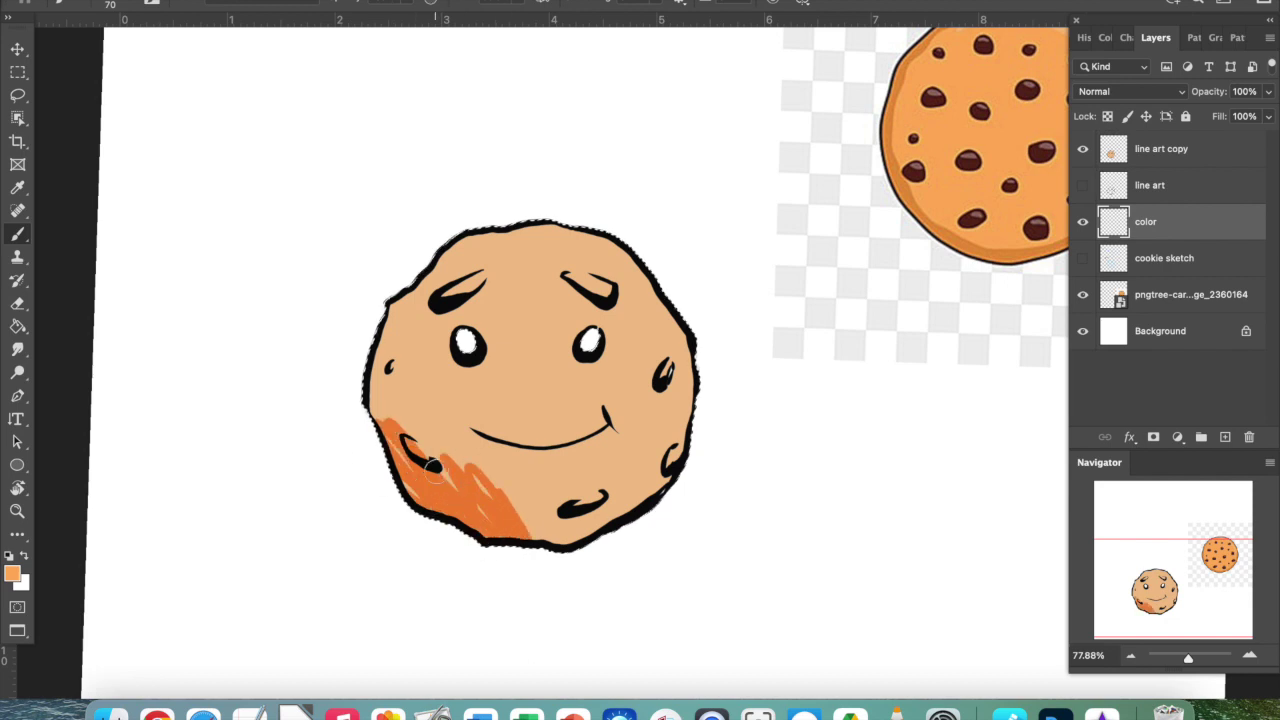
{"action": "left_click", "coordinate": [170, 0]}
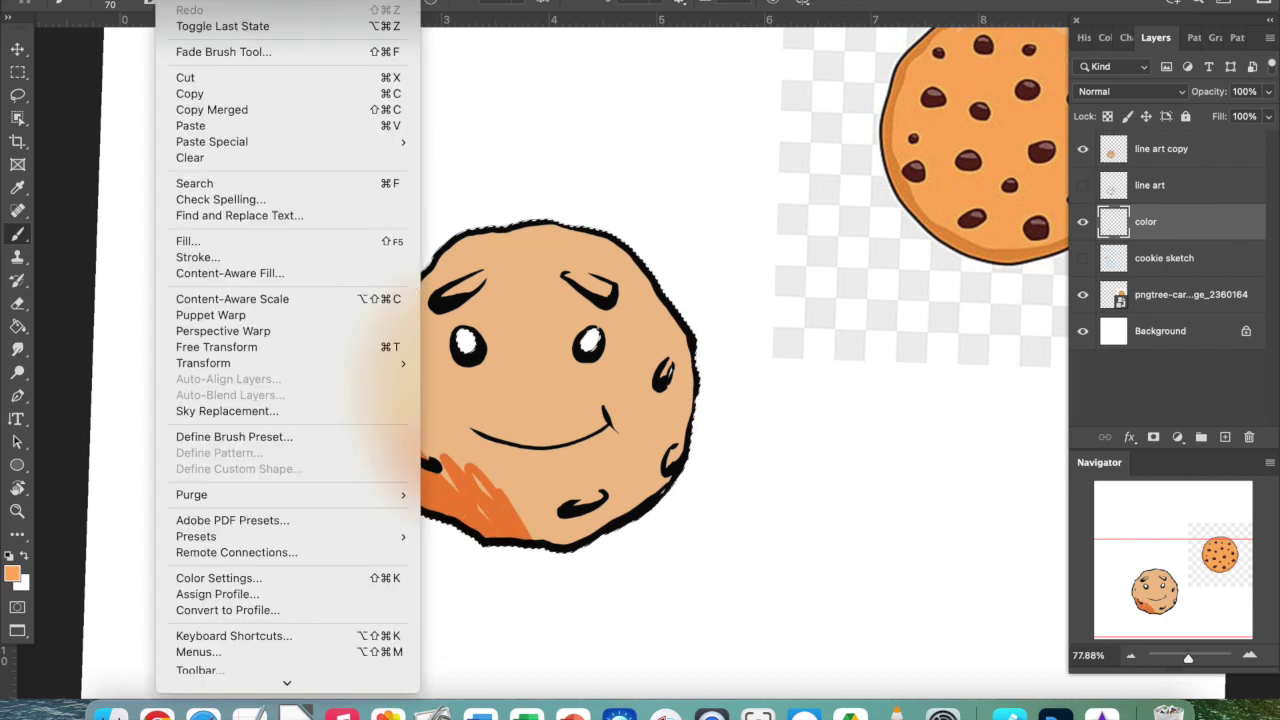
{"action": "left_click", "coordinate": [196, 1]}
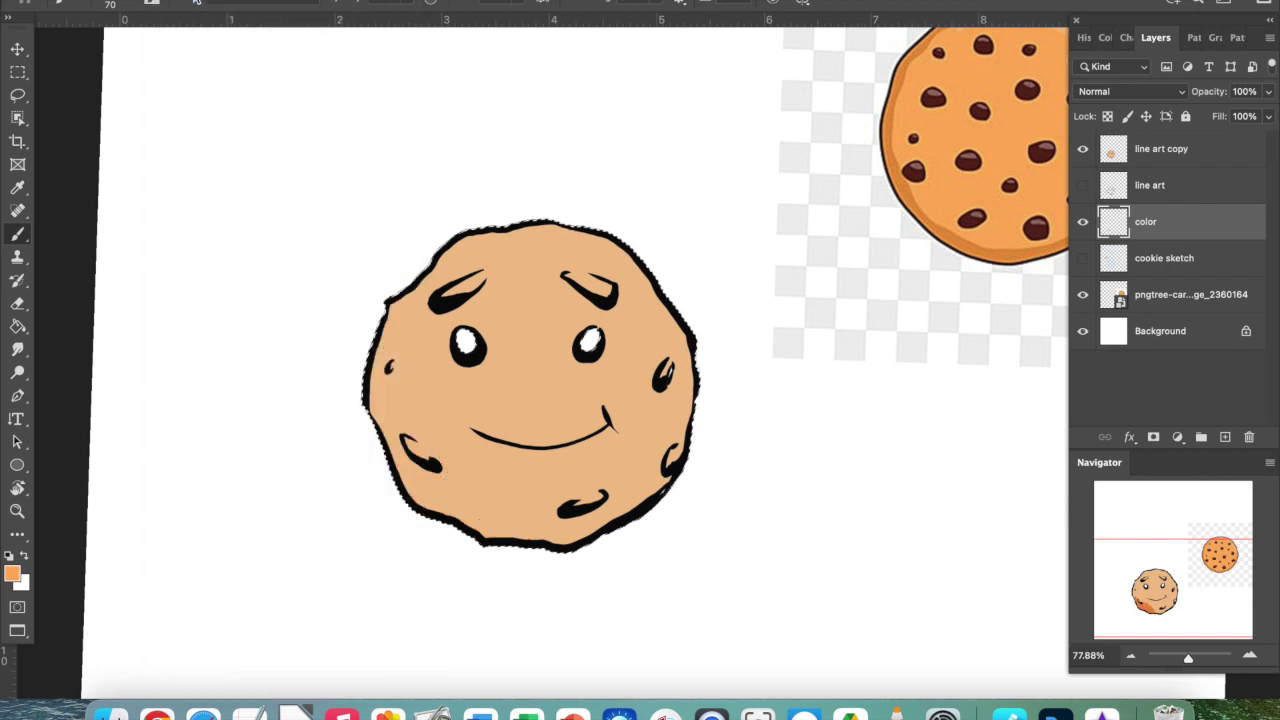
- Set the foreground colour to the muted tan-brown d29b60
{"action": "left_click", "coordinate": [12, 568]}
{"action": "left_click", "coordinate": [937, 371]}
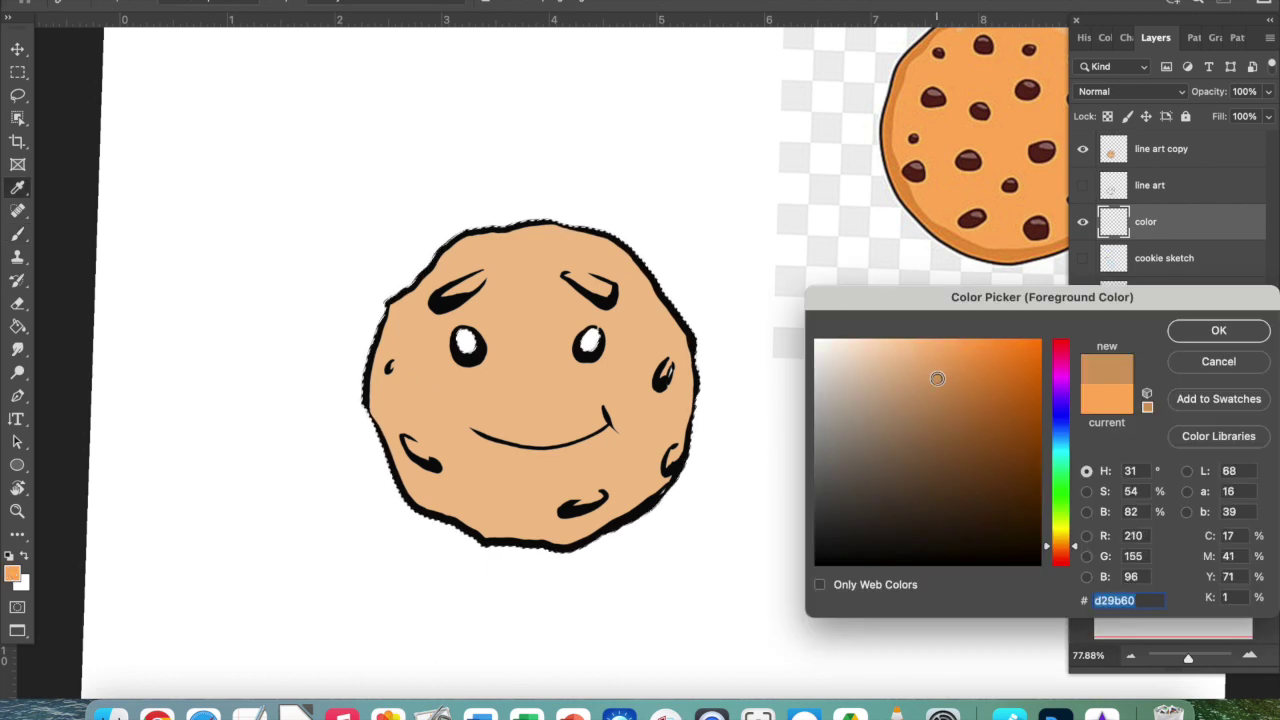
{"action": "left_click", "coordinate": [1197, 336]}
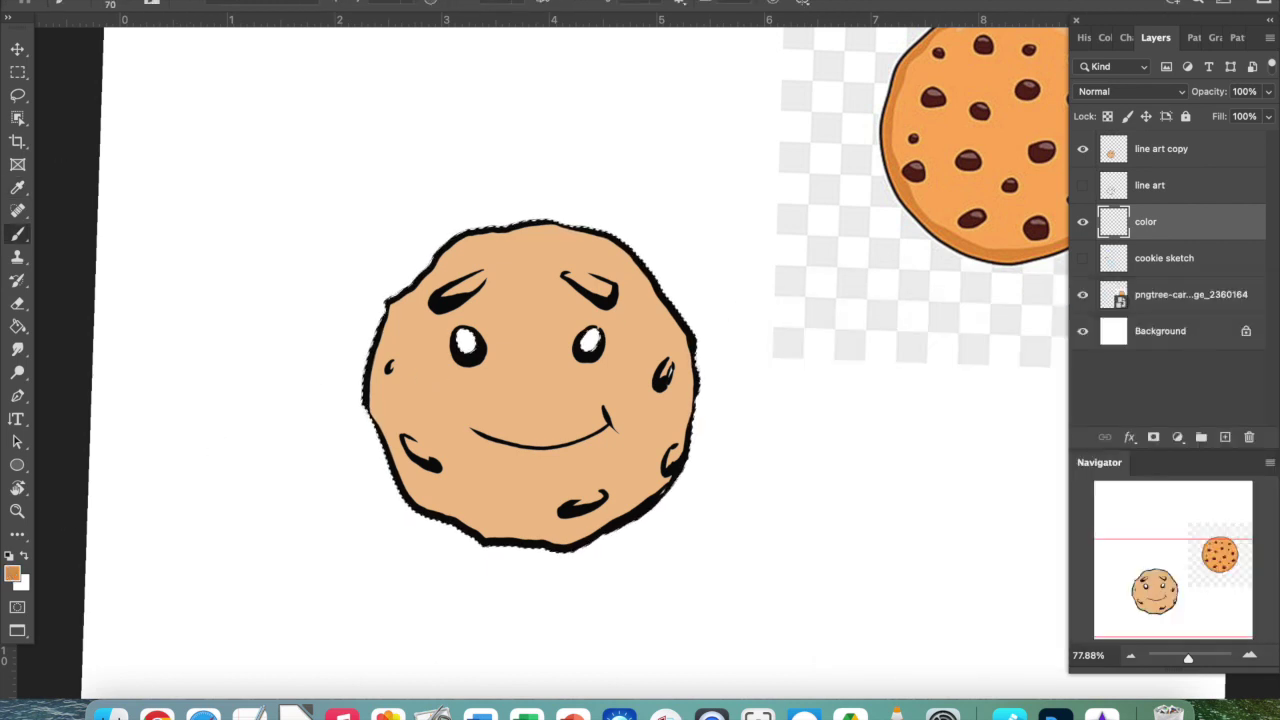
- Switch to the Soft Round Pressure Opacity and Flow brush at 175 px
{"action": "left_click", "coordinate": [133, 5]}
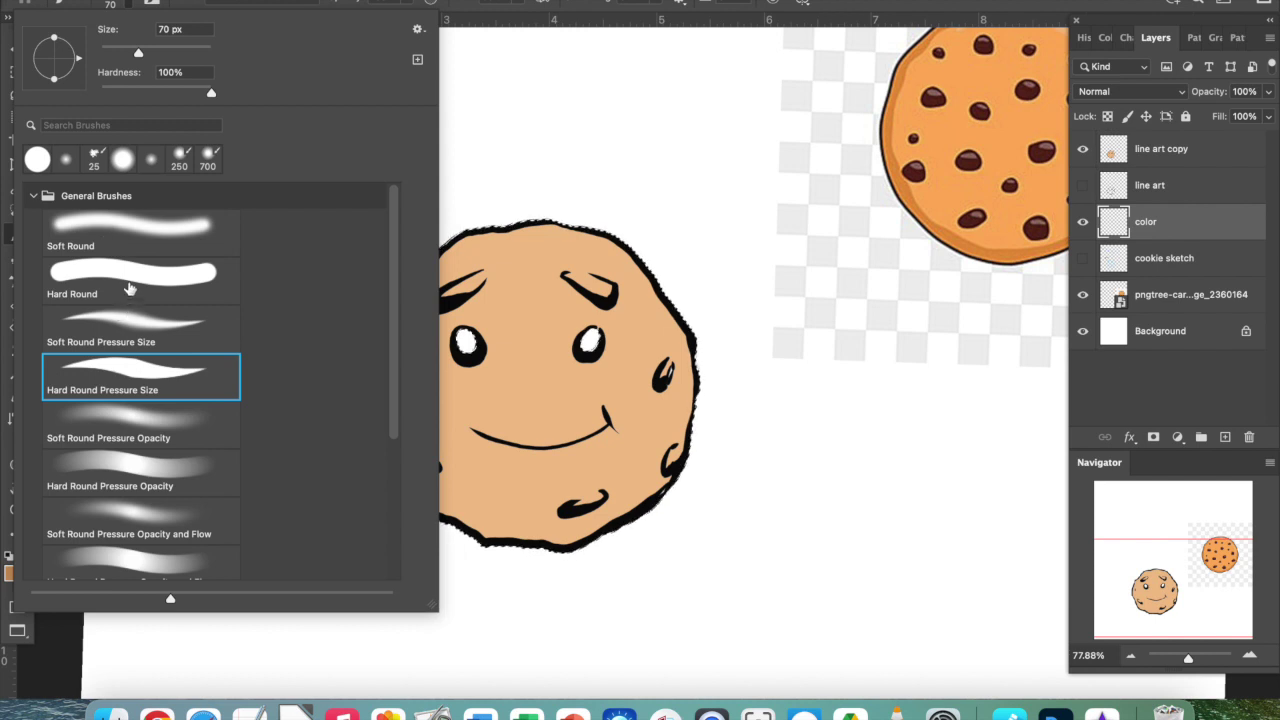
{"action": "scroll", "coordinate": [126, 401], "scroll_direction": "down", "scroll_amount": 2}
{"action": "left_click", "coordinate": [132, 449]}
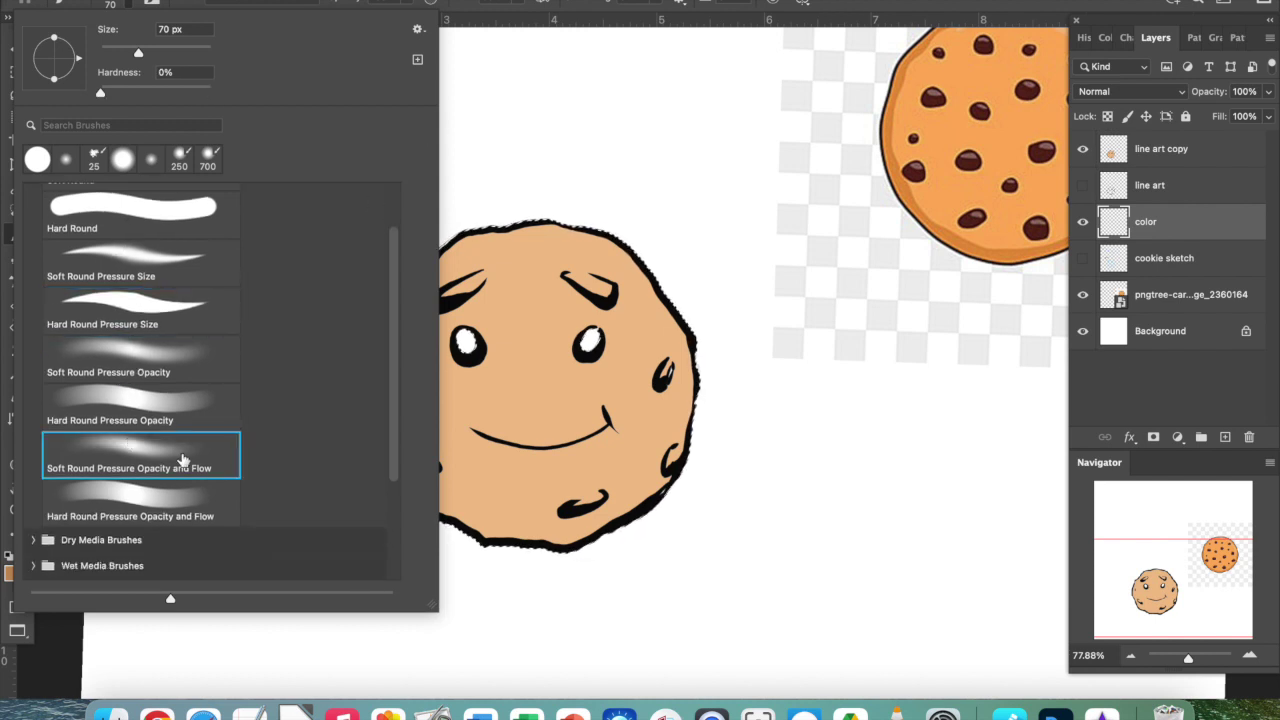
{"action": "key", "text": "Return"}
{"action": "key", "text": "bracketright"}
{"action": "key", "text": "bracketright"}
{"action": "key", "text": "bracketright"}
{"action": "key", "text": "bracketright"}
{"action": "key", "text": "bracketright"}
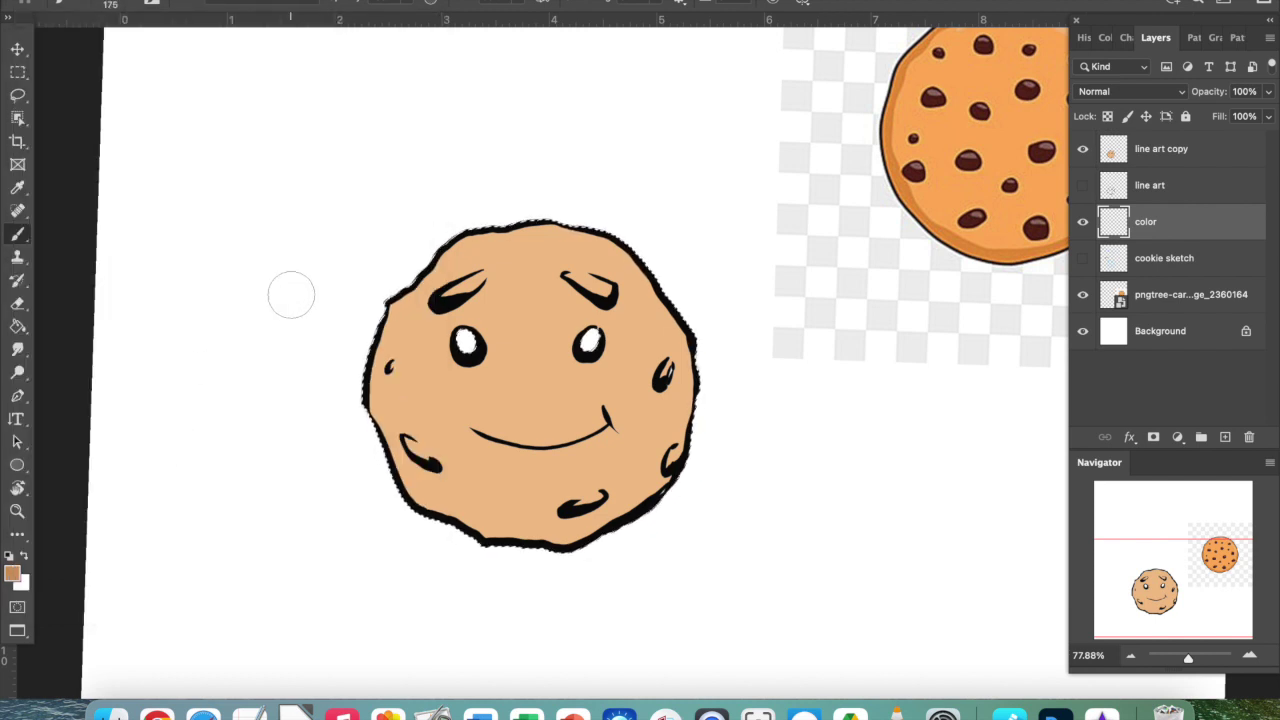
{"action": "left_click", "coordinate": [405, 6]}
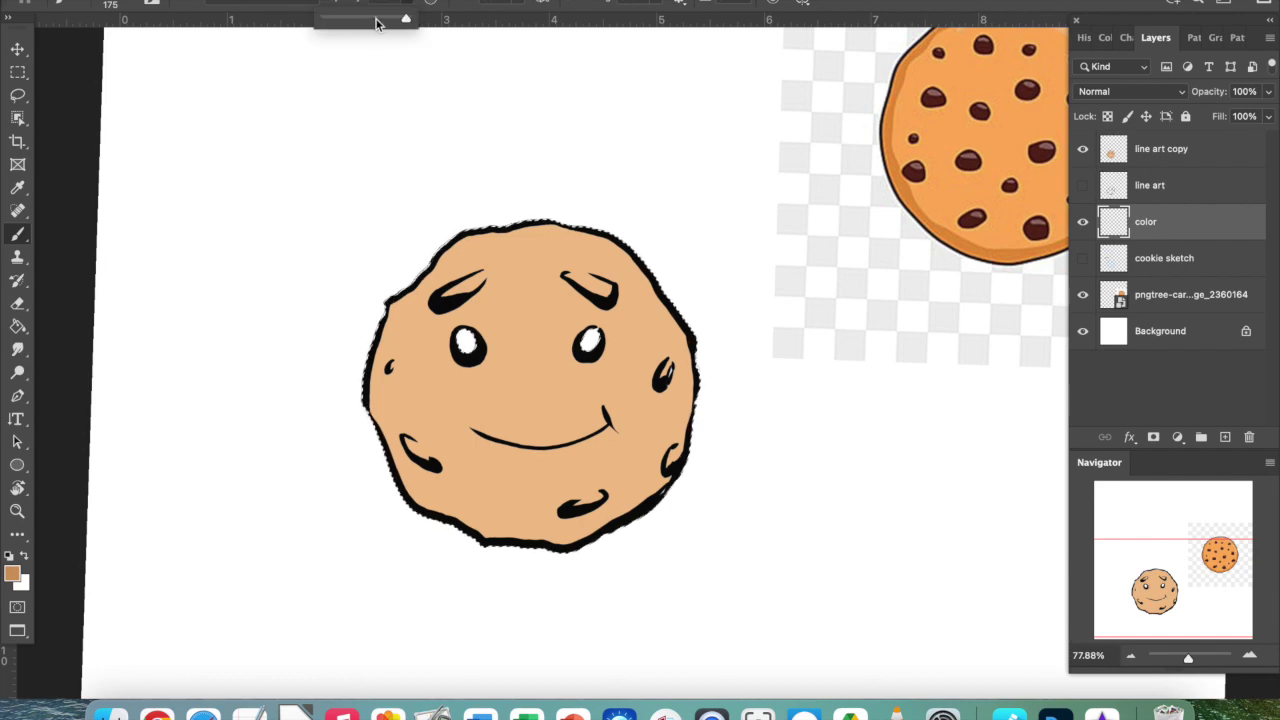
- Airbrush darker tan shading along the cookie's lower-left, right and lower-right edges
{"action": "scroll", "coordinate": [629, 450], "scroll_direction": "up", "scroll_amount": 5}
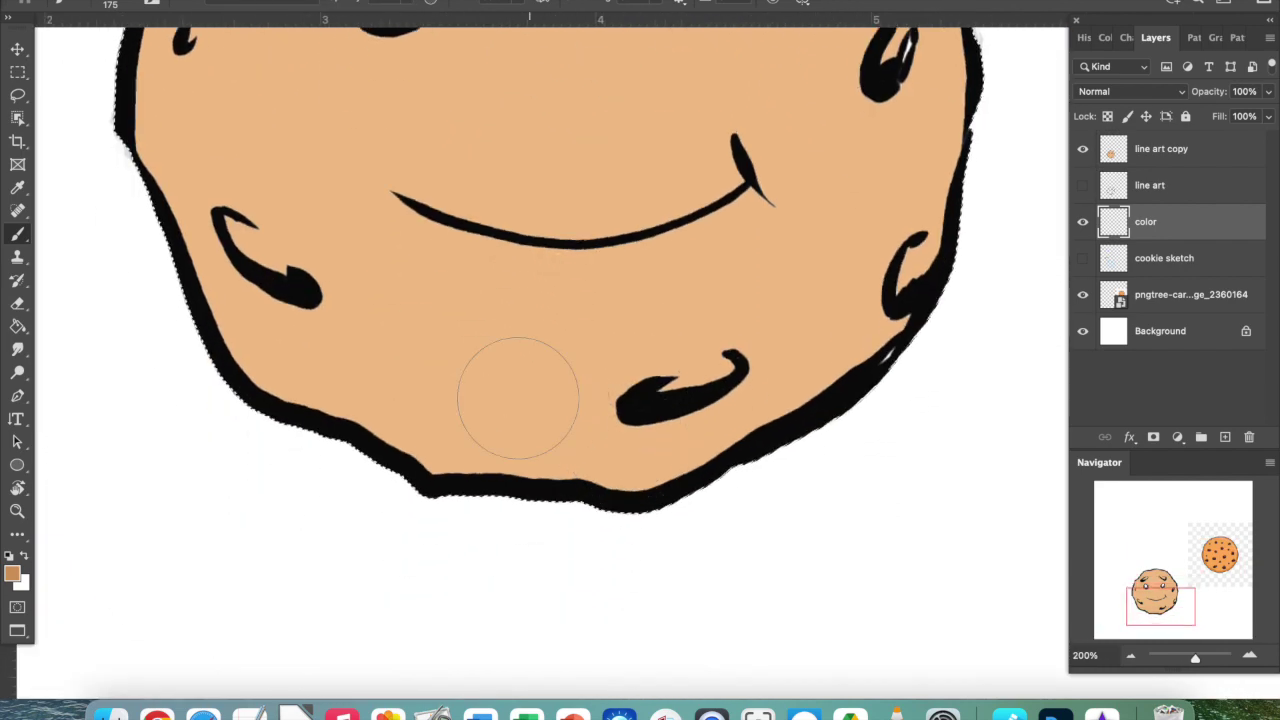
{"action": "mouse_move", "coordinate": [480, 440]}
{"action": "left_mouse_down"}
{"action": "mouse_move", "coordinate": [320, 400]}
{"action": "mouse_move", "coordinate": [214, 314]}
{"action": "mouse_move", "coordinate": [255, 301]}
{"action": "mouse_move", "coordinate": [243, 214]}
{"action": "mouse_move", "coordinate": [694, 443]}
{"action": "mouse_move", "coordinate": [600, 460]}
{"action": "mouse_move", "coordinate": [965, 237]}
{"action": "left_mouse_up"}
{"action": "scroll", "coordinate": [965, 237], "scroll_direction": "up", "scroll_amount": 5}
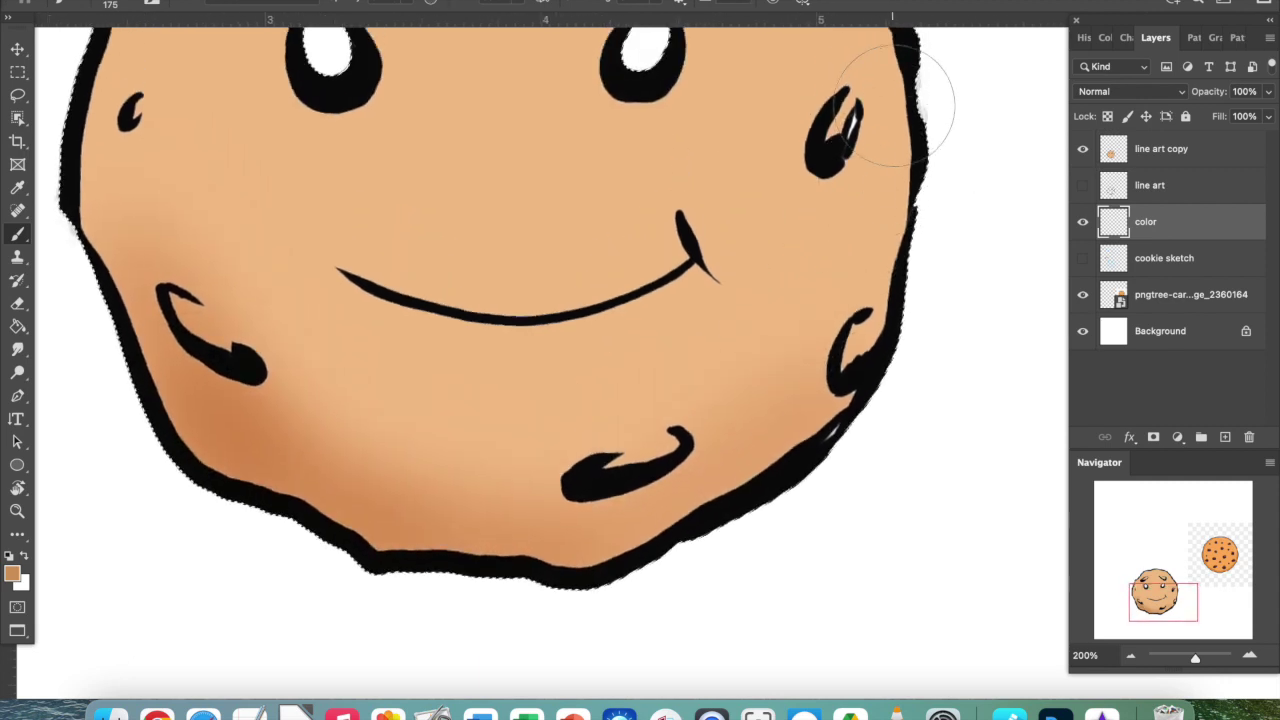
{"action": "mouse_move", "coordinate": [828, 43]}
{"action": "left_mouse_down"}
{"action": "mouse_move", "coordinate": [829, 271]}
{"action": "mouse_move", "coordinate": [900, 271]}
{"action": "mouse_move", "coordinate": [790, 590]}
{"action": "mouse_move", "coordinate": [850, 500]}
{"action": "left_mouse_up"}
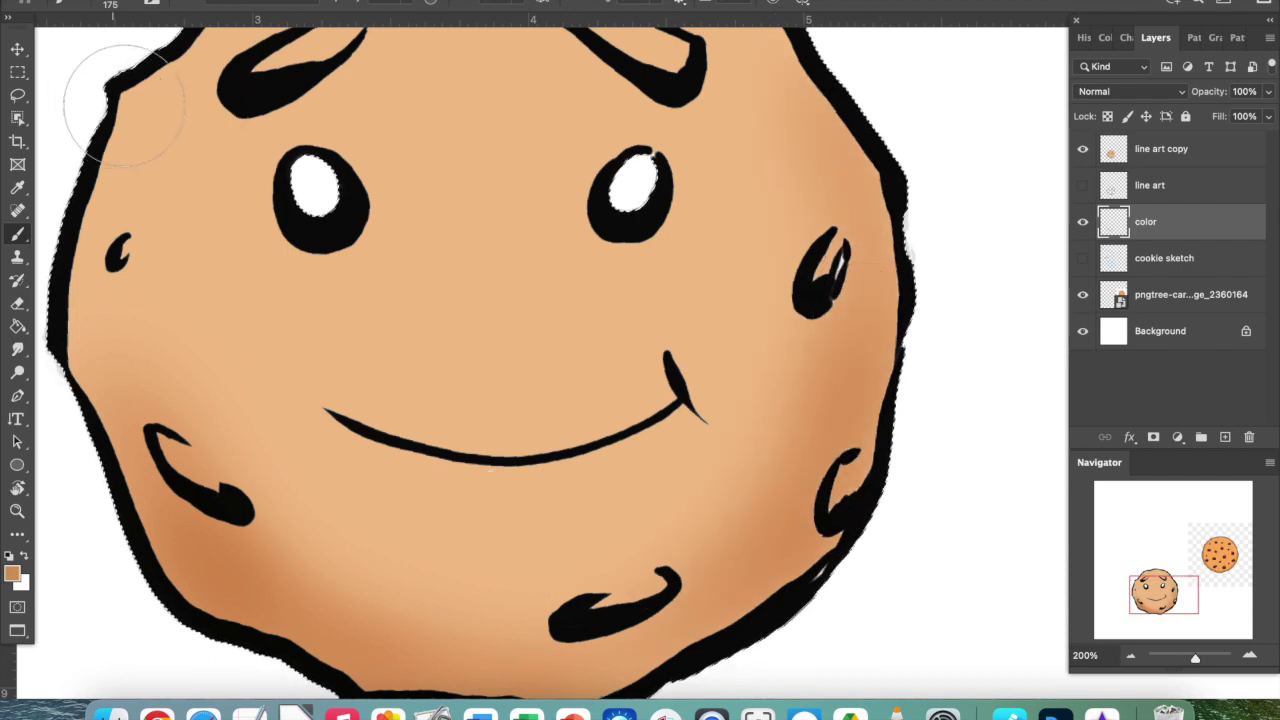
{"action": "mouse_move", "coordinate": [114, 100]}
{"action": "left_mouse_down"}
{"action": "mouse_move", "coordinate": [139, 408]}
{"action": "mouse_move", "coordinate": [153, 244]}
{"action": "mouse_move", "coordinate": [104, 126]}
{"action": "mouse_move", "coordinate": [111, 381]}
{"action": "mouse_move", "coordinate": [310, 471]}
{"action": "mouse_move", "coordinate": [331, 548]}
{"action": "mouse_move", "coordinate": [323, 439]}
{"action": "mouse_move", "coordinate": [296, 523]}
{"action": "mouse_move", "coordinate": [417, 550]}
{"action": "mouse_move", "coordinate": [579, 535]}
{"action": "mouse_move", "coordinate": [814, 371]}
{"action": "mouse_move", "coordinate": [855, 160]}
{"action": "left_mouse_up"}
{"action": "scroll", "coordinate": [314, 443], "scroll_direction": "down", "scroll_amount": 4}
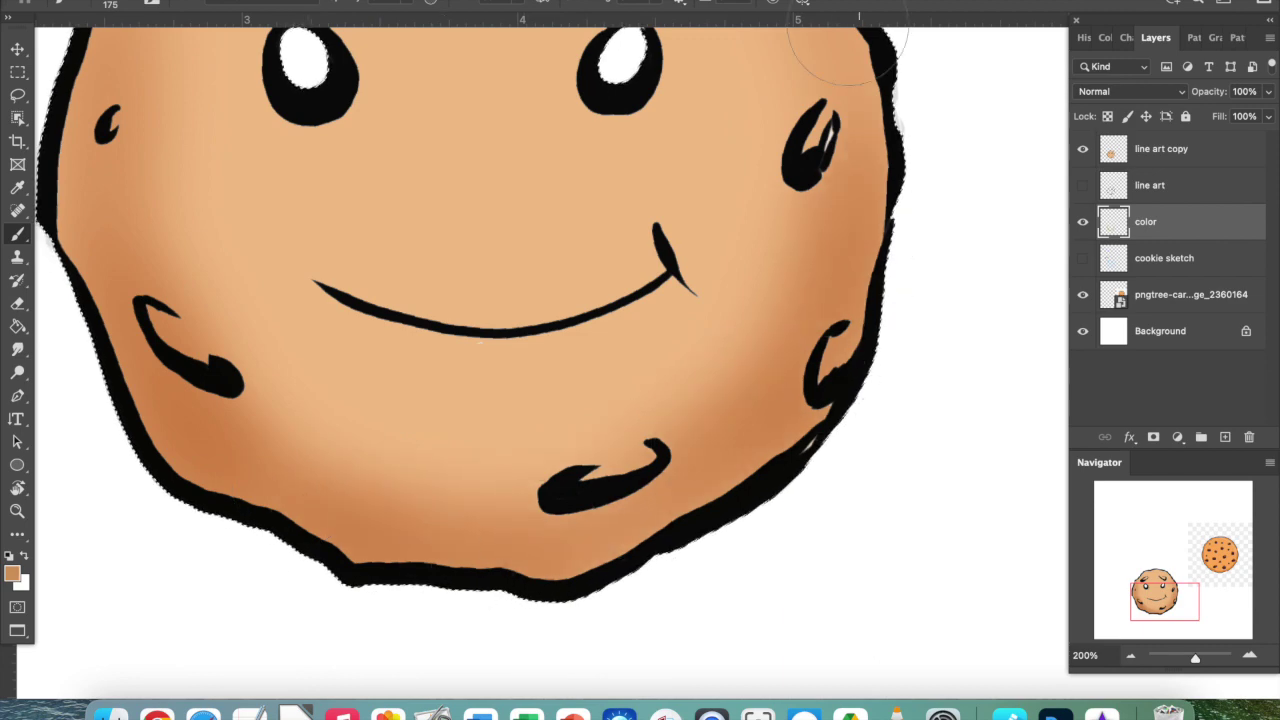
{"action": "scroll", "coordinate": [855, 160], "scroll_direction": "right", "scroll_amount": 2}
{"action": "scroll", "coordinate": [870, 90], "scroll_direction": "left", "scroll_amount": 2}
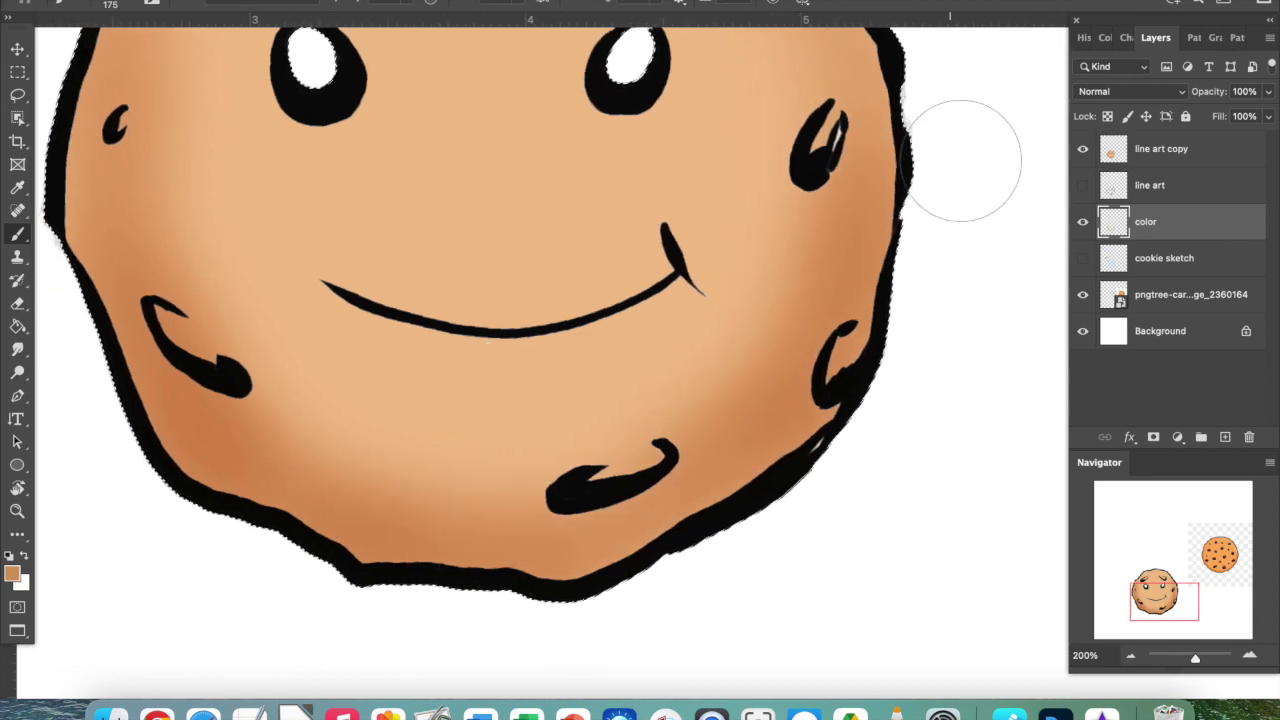
{"action": "mouse_move", "coordinate": [1188, 614]}
{"action": "left_mouse_down"}
{"action": "mouse_move", "coordinate": [1178, 588]}
{"action": "mouse_move", "coordinate": [1184, 618]}
{"action": "left_mouse_up"}
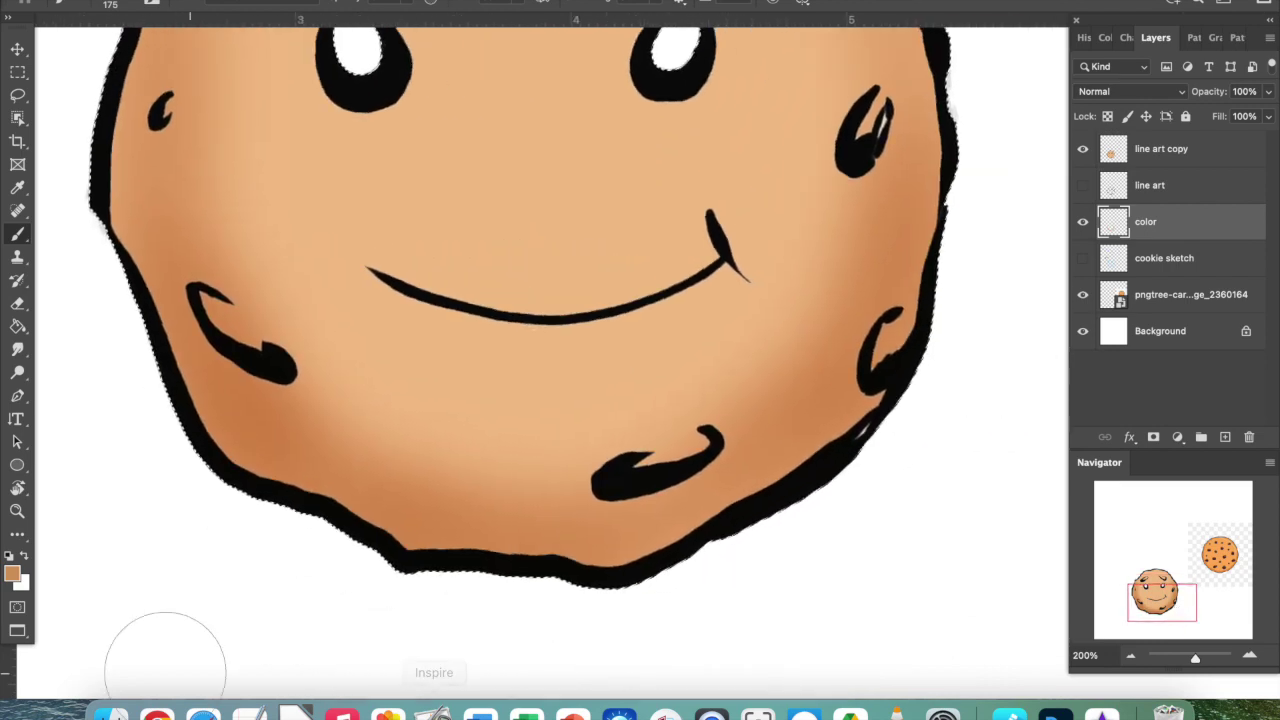
- Switch to dark brown 684520 and a smaller brush, and shade the lower and left-cheek chip marks
{"action": "left_click", "coordinate": [12, 573]}
{"action": "left_click", "coordinate": [971, 471]}
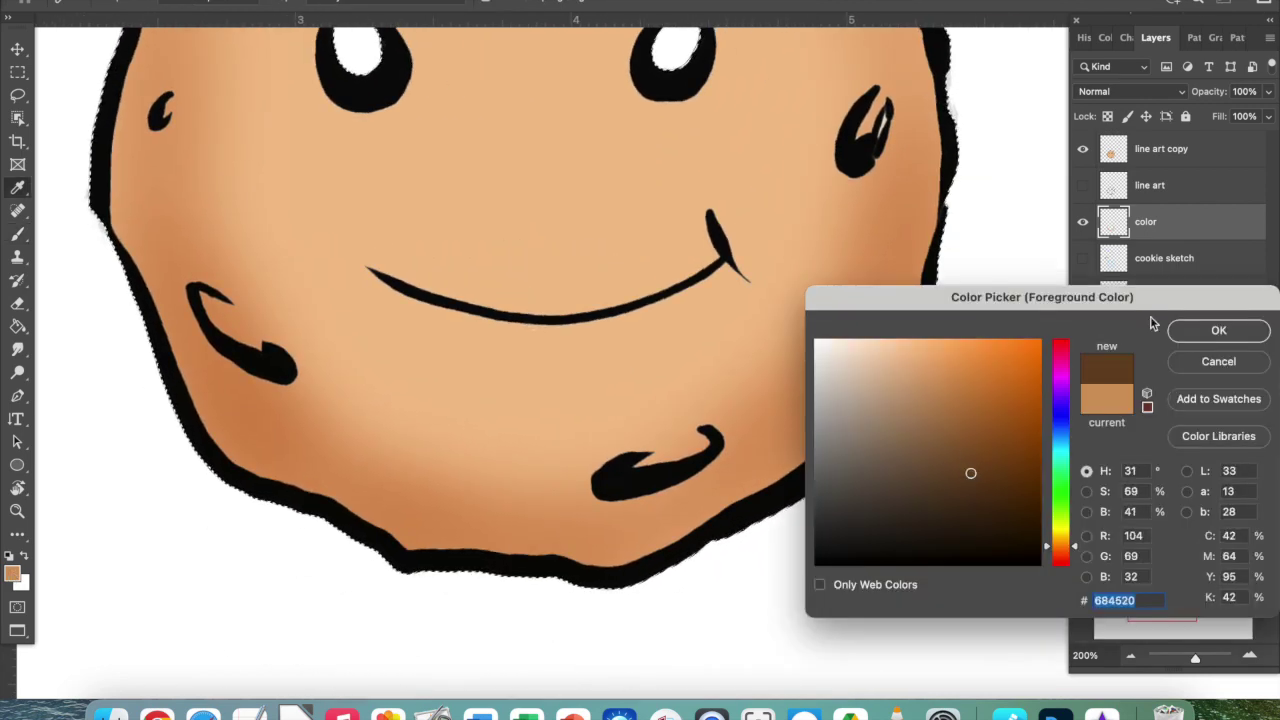
{"action": "left_click", "coordinate": [1208, 334]}
{"action": "key", "text": "bracketleft"}
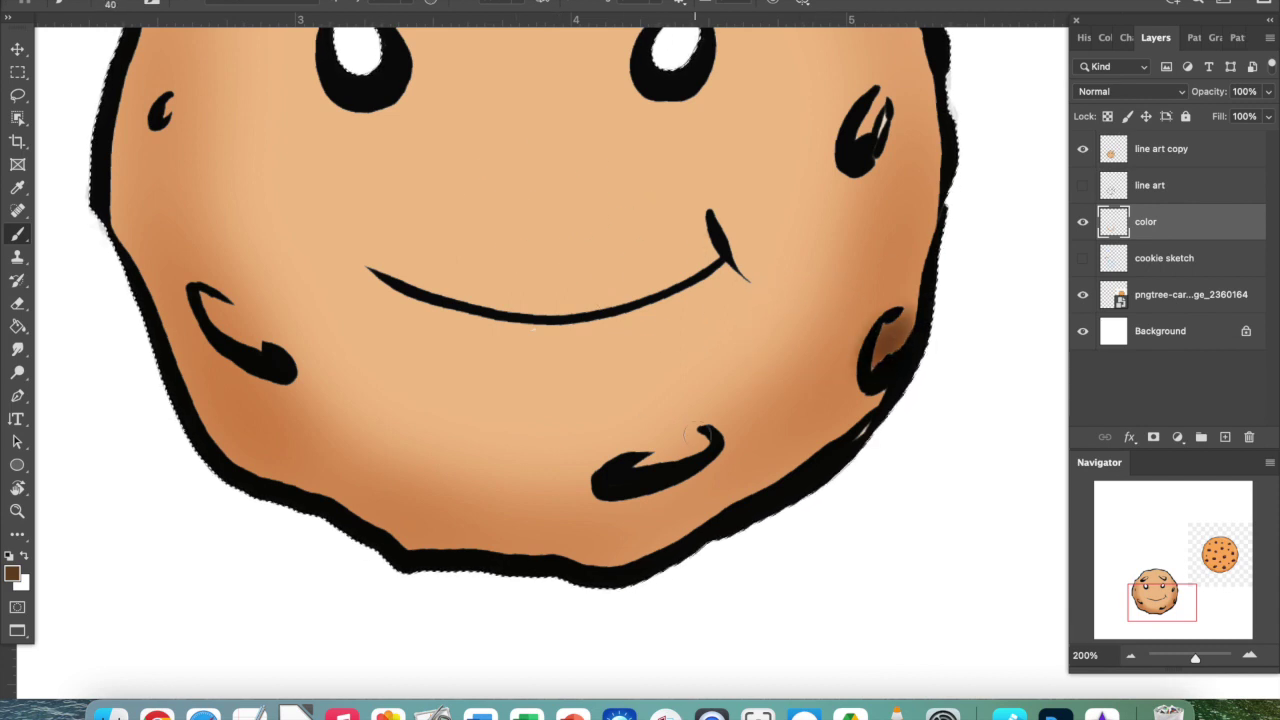
{"action": "mouse_move", "coordinate": [700, 444]}
{"action": "left_mouse_down"}
{"action": "mouse_move", "coordinate": [650, 458]}
{"action": "mouse_move", "coordinate": [716, 440]}
{"action": "left_mouse_up"}
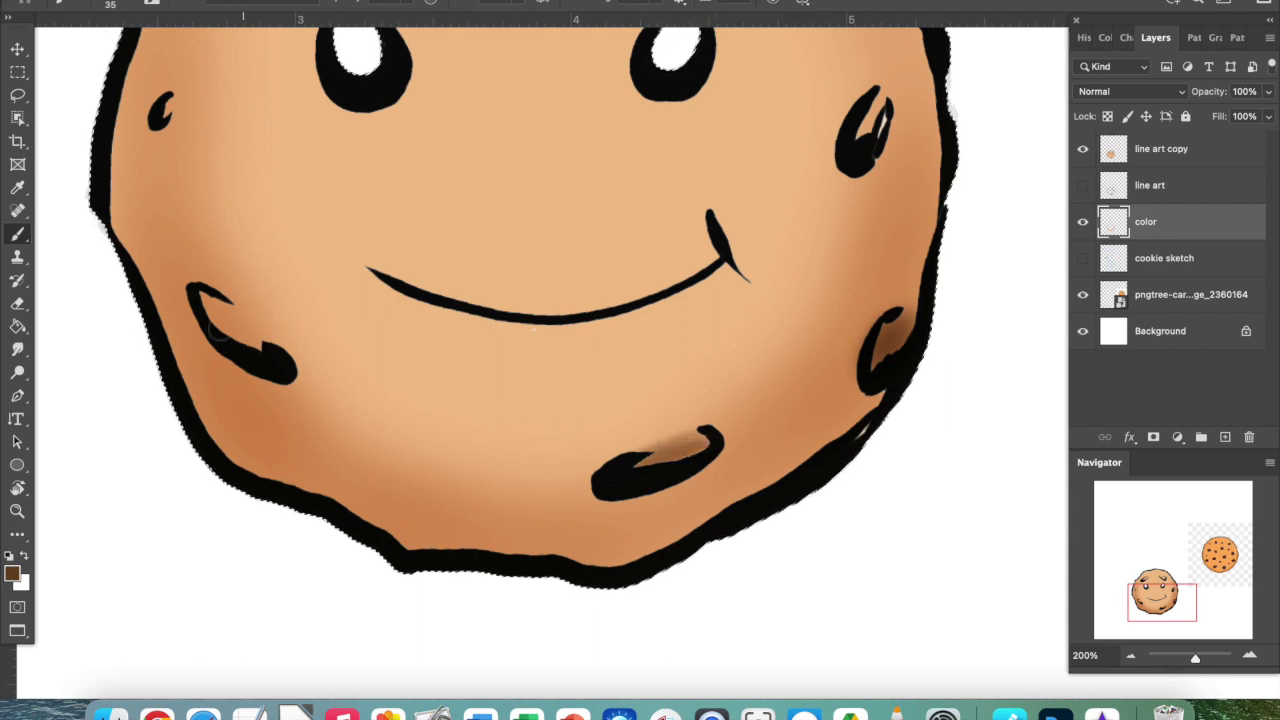
{"action": "mouse_move", "coordinate": [220, 331]}
{"action": "left_mouse_down"}
{"action": "mouse_move", "coordinate": [263, 350]}
{"action": "mouse_move", "coordinate": [201, 297]}
{"action": "mouse_move", "coordinate": [280, 331]}
{"action": "left_mouse_up"}
- Shade inside both eyebrows in dark brown and darken the lower-right chip mark
{"action": "key", "text": "h"}
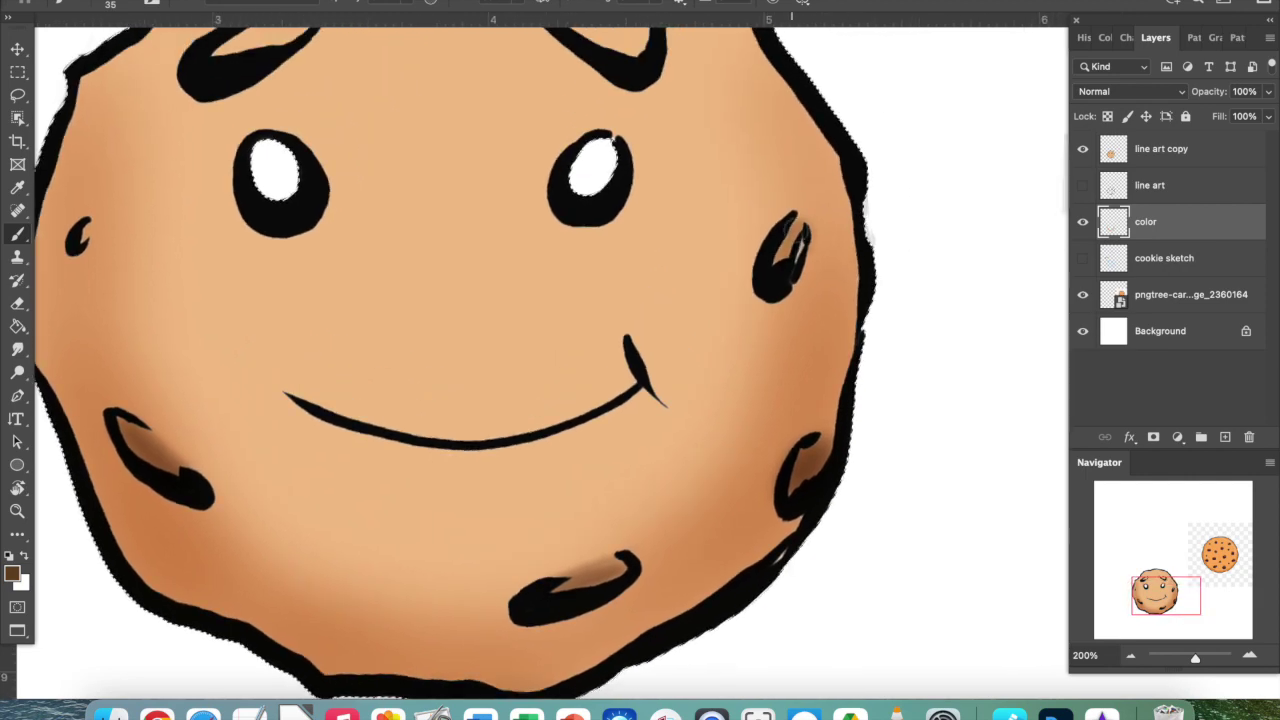
{"action": "scroll", "coordinate": [550, 360], "scroll_direction": "up", "scroll_amount": 5}
{"action": "scroll", "coordinate": [550, 360], "scroll_direction": "left", "scroll_amount": 4}
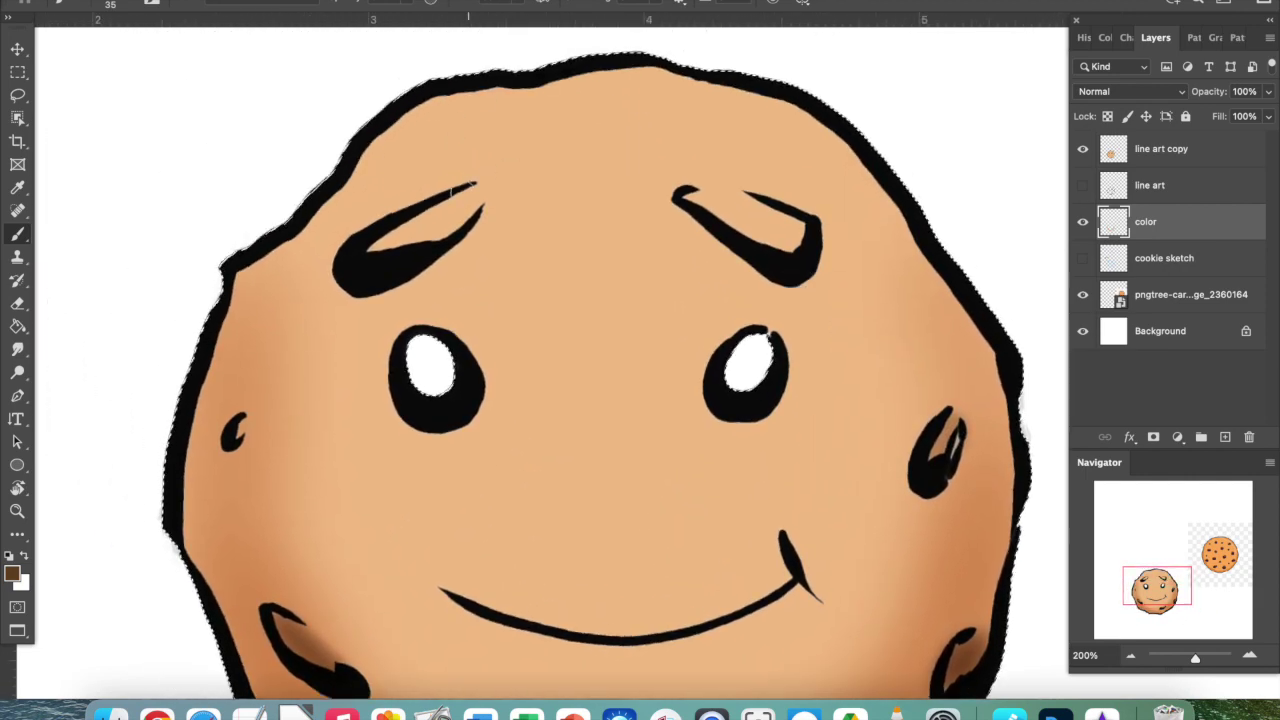
{"action": "mouse_move", "coordinate": [455, 200]}
{"action": "left_mouse_down"}
{"action": "mouse_move", "coordinate": [395, 235]}
{"action": "mouse_move", "coordinate": [460, 205]}
{"action": "left_mouse_up"}
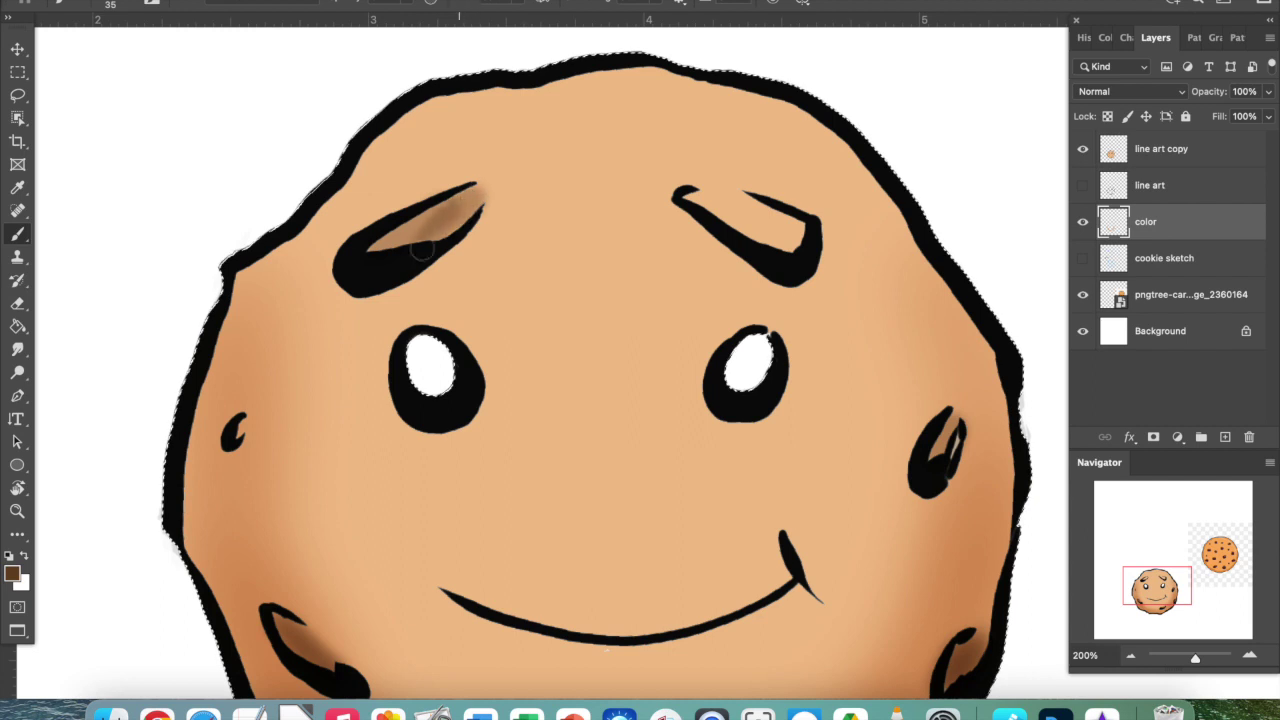
{"action": "mouse_move", "coordinate": [422, 250]}
{"action": "left_mouse_down"}
{"action": "mouse_move", "coordinate": [440, 224]}
{"action": "mouse_move", "coordinate": [370, 266]}
{"action": "left_mouse_up"}
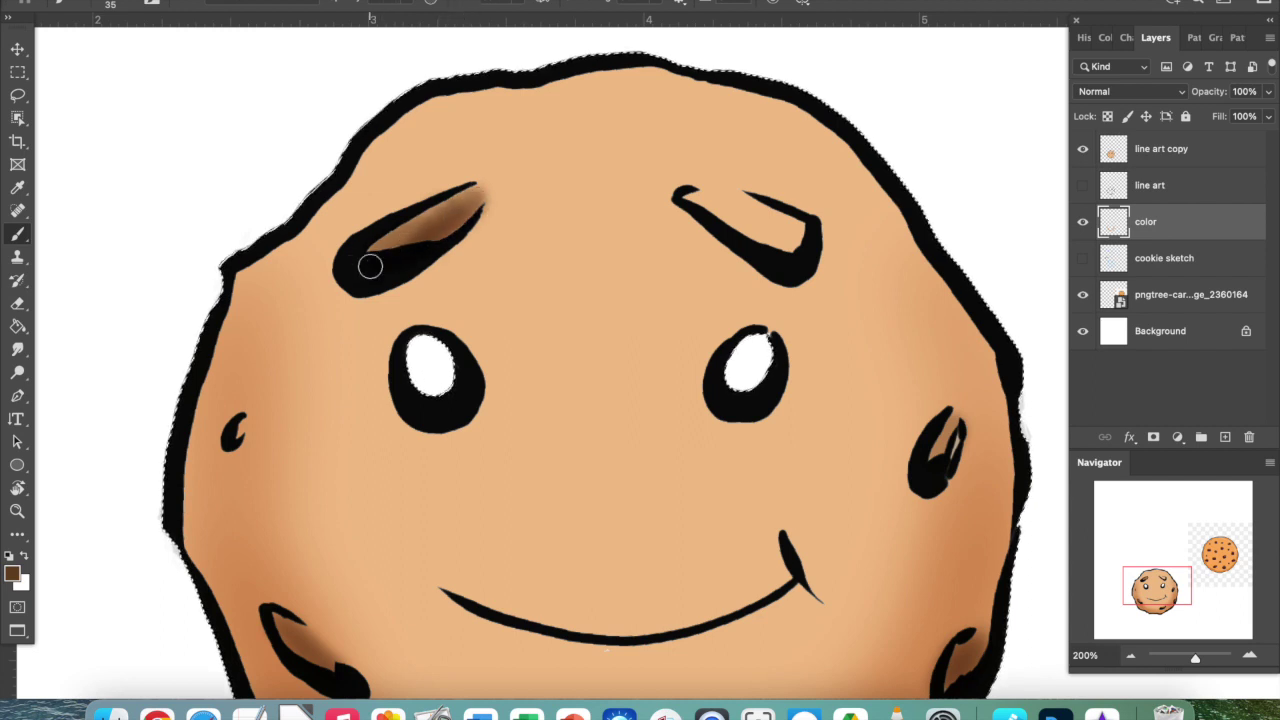
{"action": "mouse_move", "coordinate": [794, 257]}
{"action": "left_mouse_down"}
{"action": "mouse_move", "coordinate": [780, 235]}
{"action": "mouse_move", "coordinate": [788, 250]}
{"action": "left_mouse_up"}
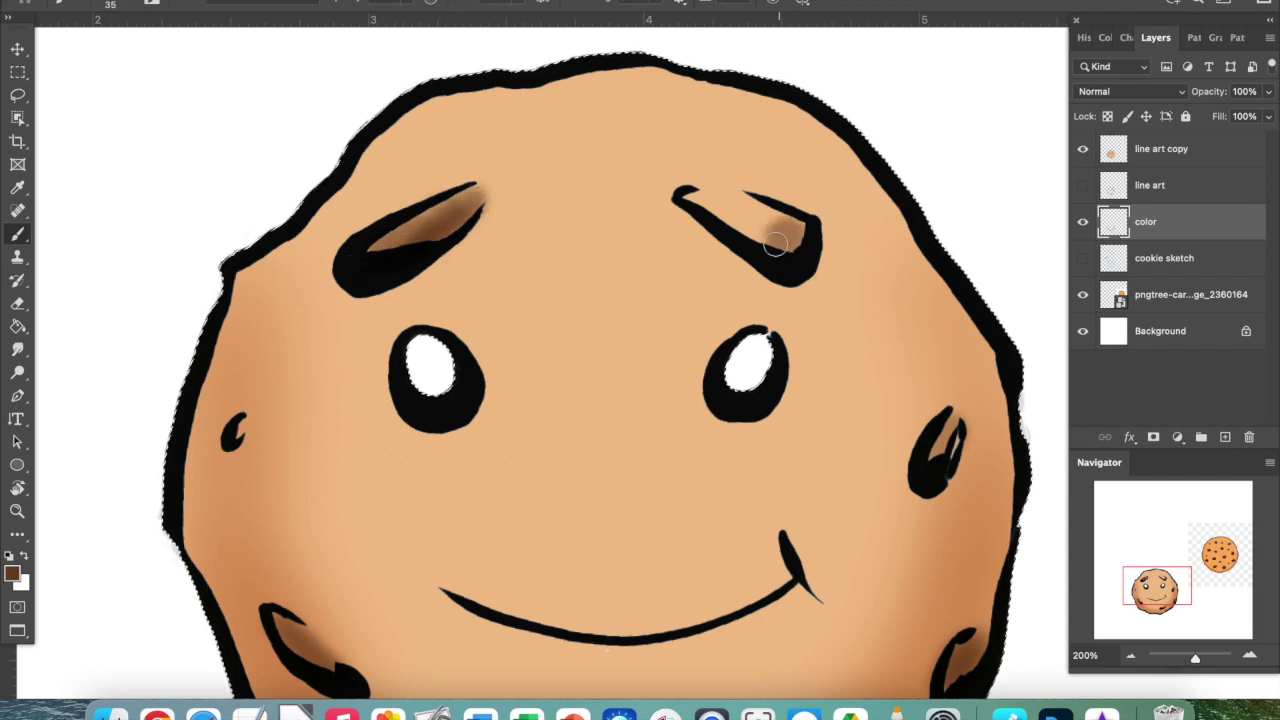
{"action": "mouse_move", "coordinate": [724, 219]}
{"action": "left_mouse_down"}
{"action": "mouse_move", "coordinate": [695, 202]}
{"action": "mouse_move", "coordinate": [800, 238]}
{"action": "mouse_move", "coordinate": [788, 240]}
{"action": "left_mouse_up"}
{"action": "scroll", "coordinate": [788, 240], "scroll_direction": "down", "scroll_amount": 5}
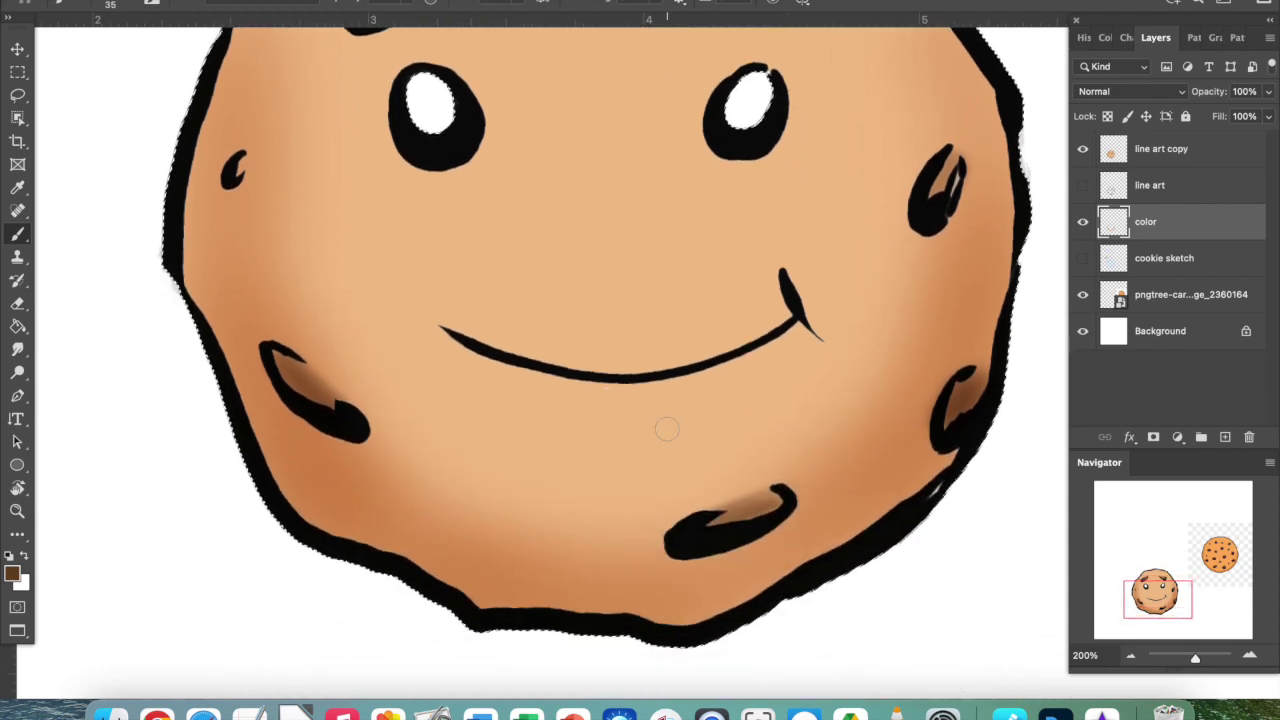
{"action": "left_click_drag", "start_coordinate": [783, 495], "coordinate": [709, 543]}
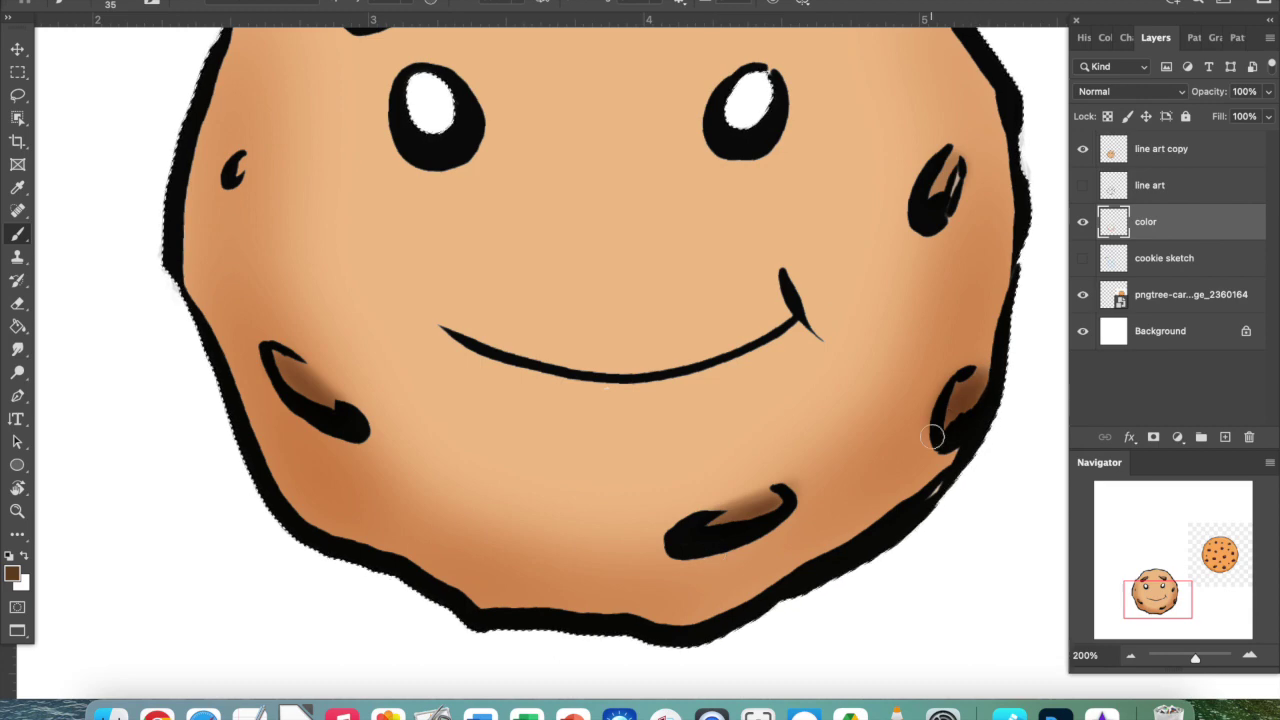
{"action": "key", "text": "super+minus"}
{"action": "key", "text": "super+minus"}
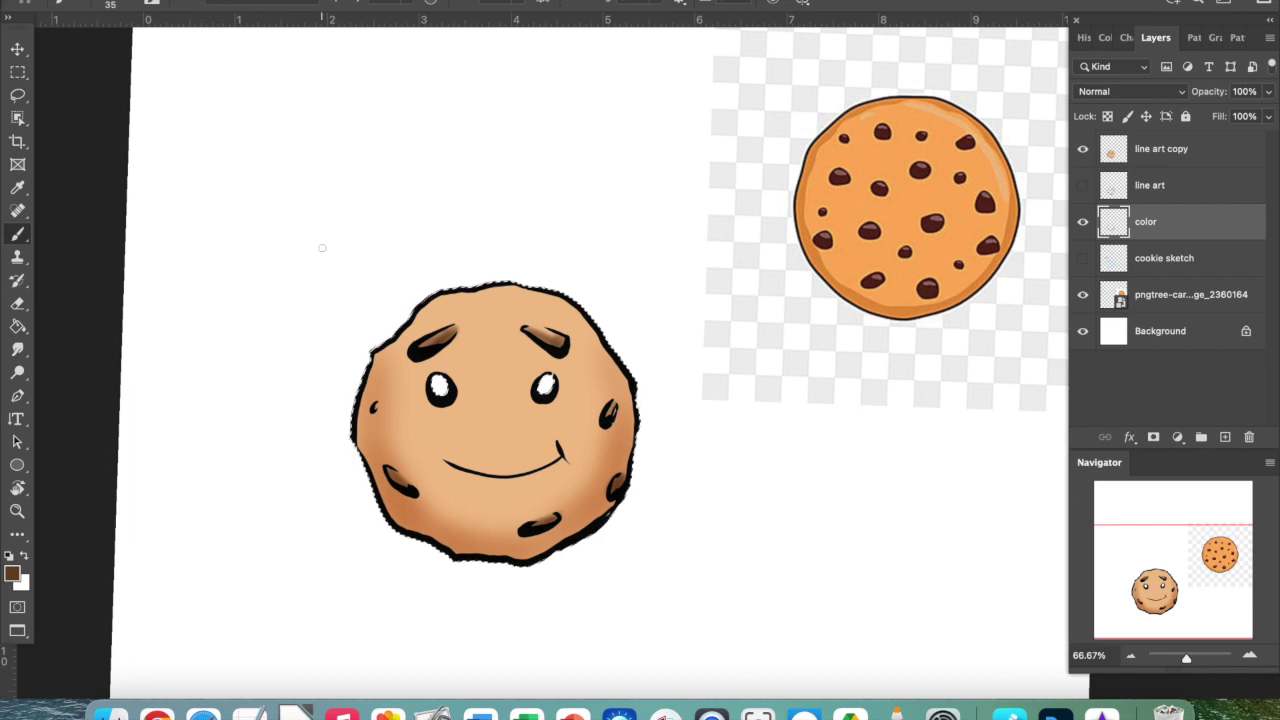
- Deselect the cookie, then toggle the color layer off and on to compare the shading
{"action": "left_click", "coordinate": [360, 2]}
{"action": "left_click", "coordinate": [366, 11]}
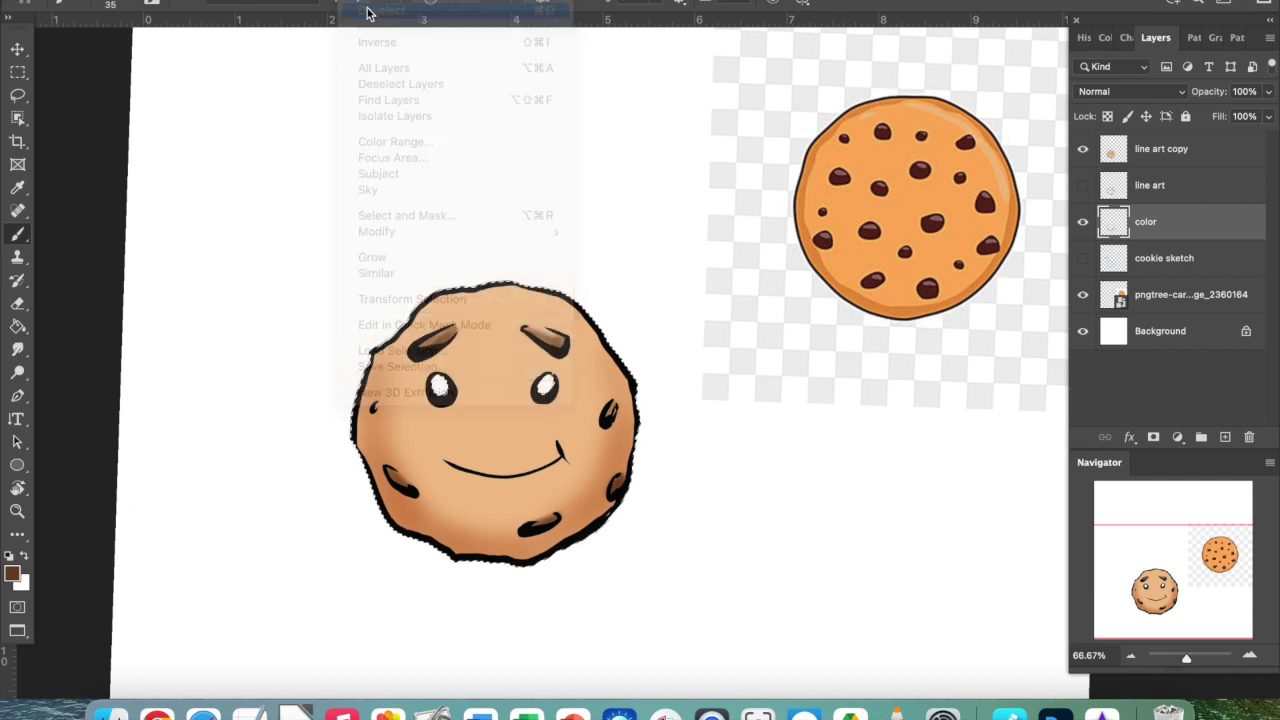
{"action": "left_click", "coordinate": [1082, 222]}
{"action": "left_click", "coordinate": [1082, 222]}
{"action": "left_click", "coordinate": [1082, 222]}
{"action": "left_click", "coordinate": [1082, 222]}
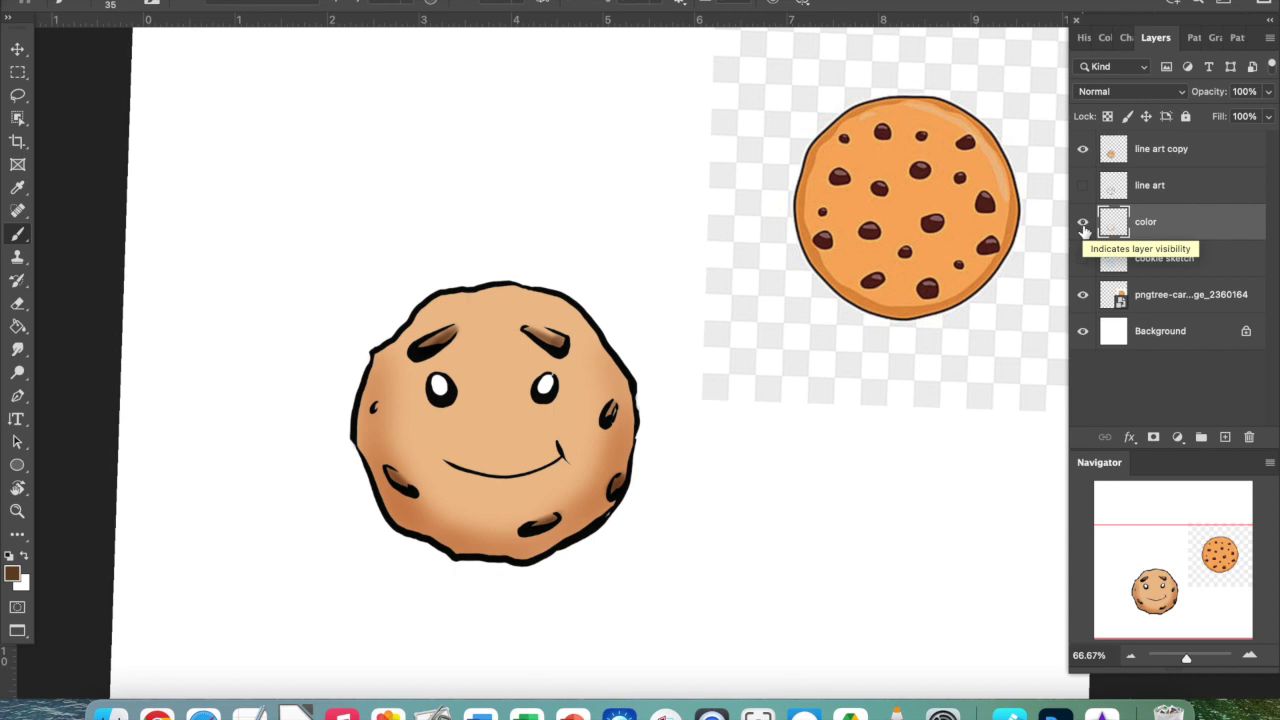
{"action": "left_click", "coordinate": [1082, 222]}
{"action": "left_click", "coordinate": [1082, 222]}
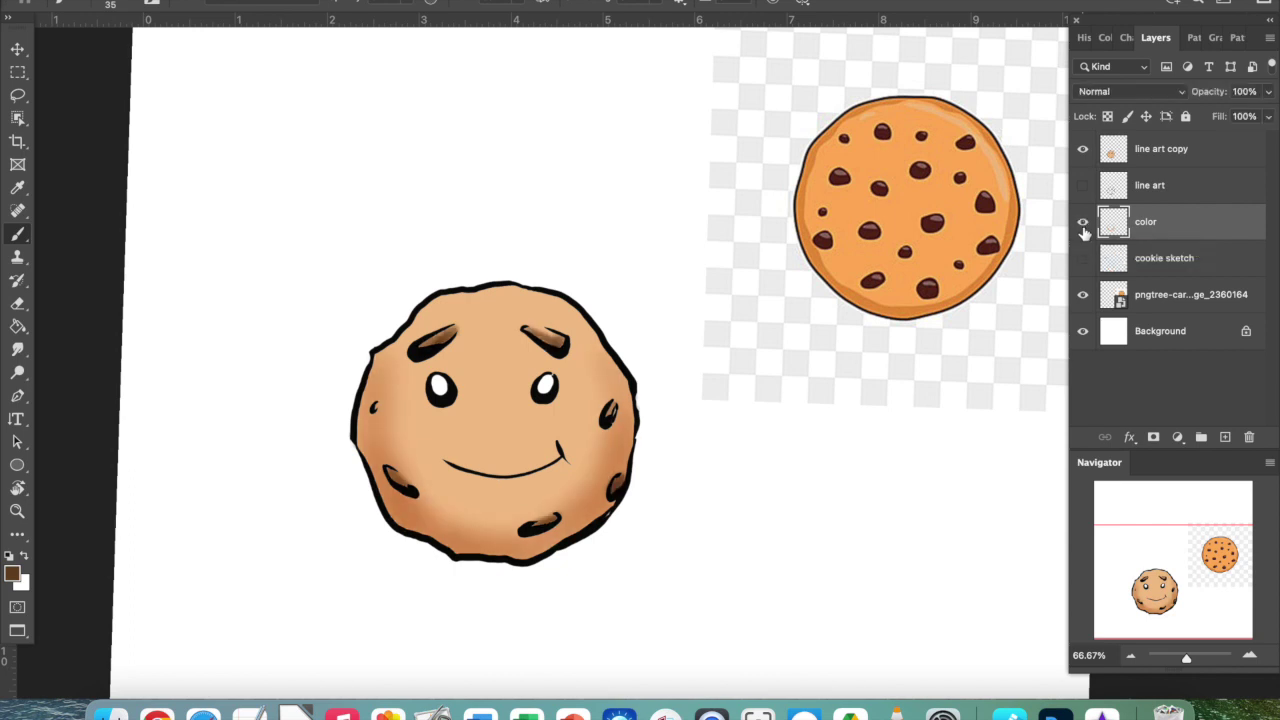